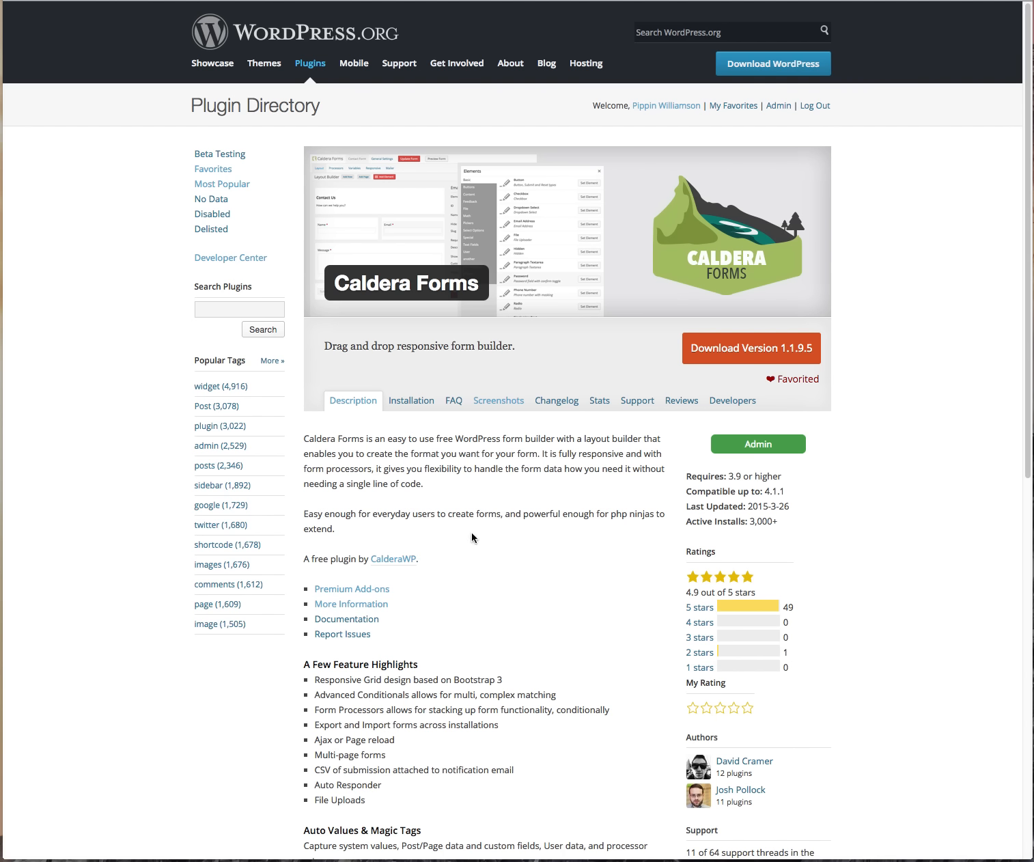
Step: Switch from the Caldera Forms plugin page to the tab with the WordPress dashboard
key(ctrl+Tab)
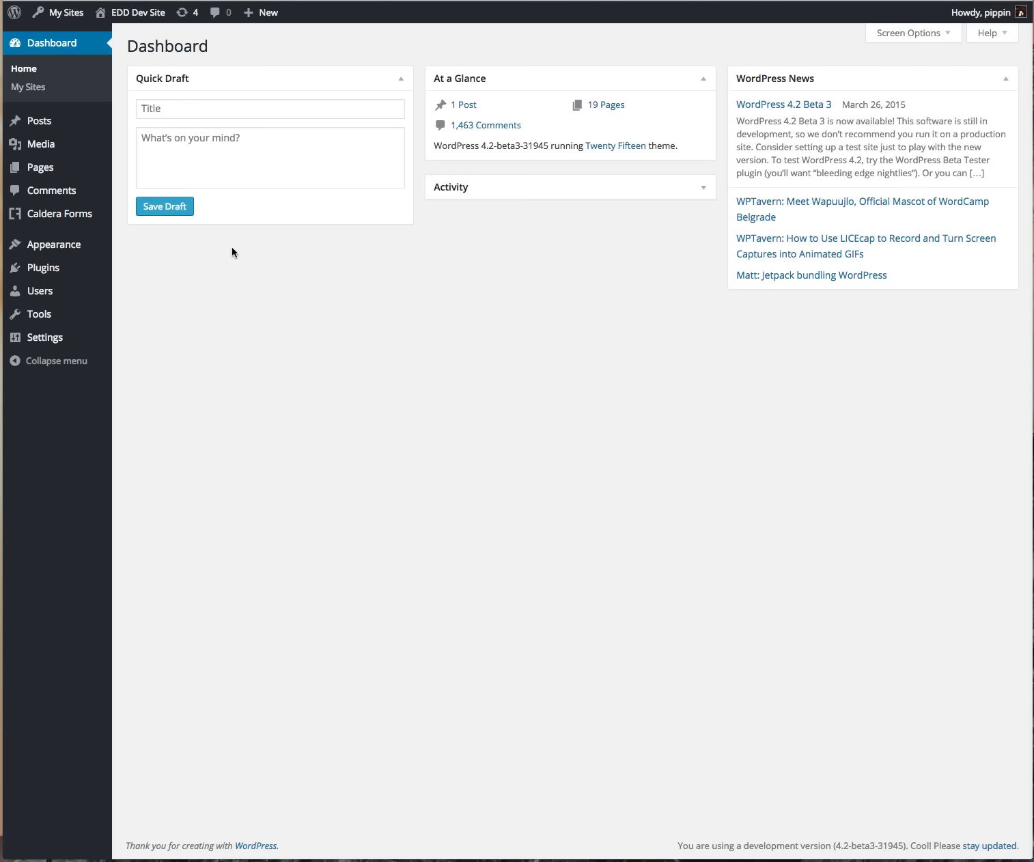
Step: Open Contact Form in the Caldera Forms editor, check Page 2 and Page 1, then preview it
mouse_move(85, 214)
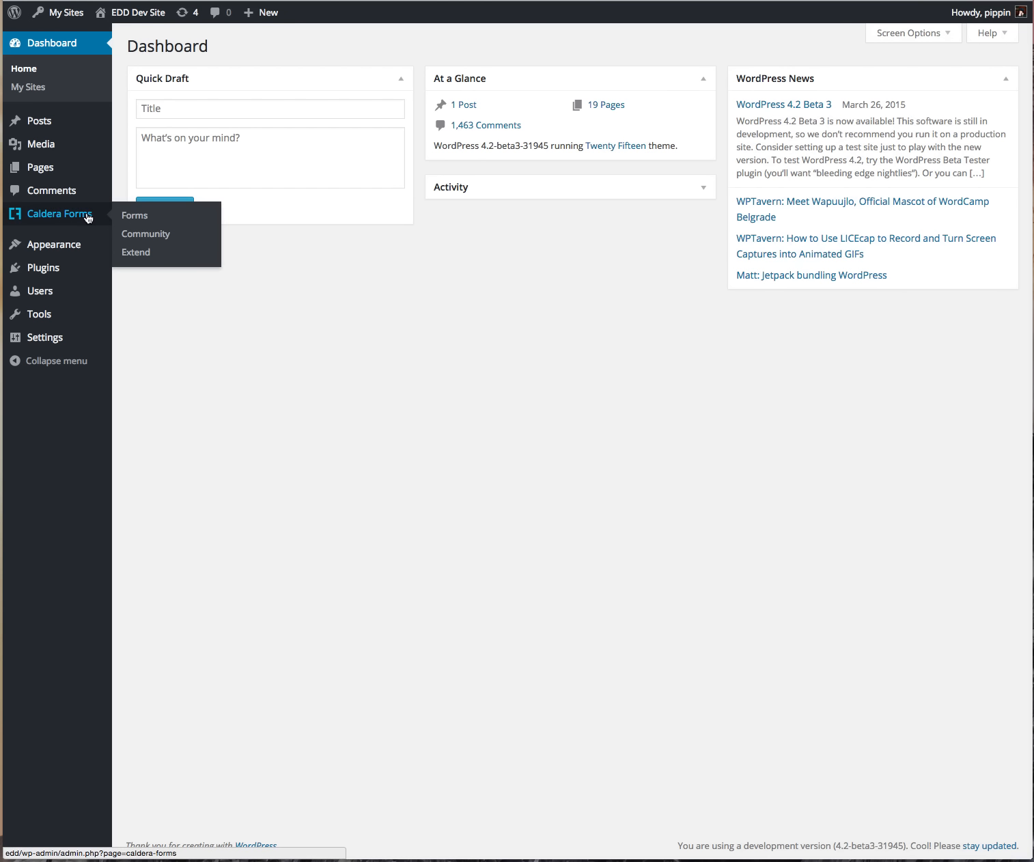
click(33, 217)
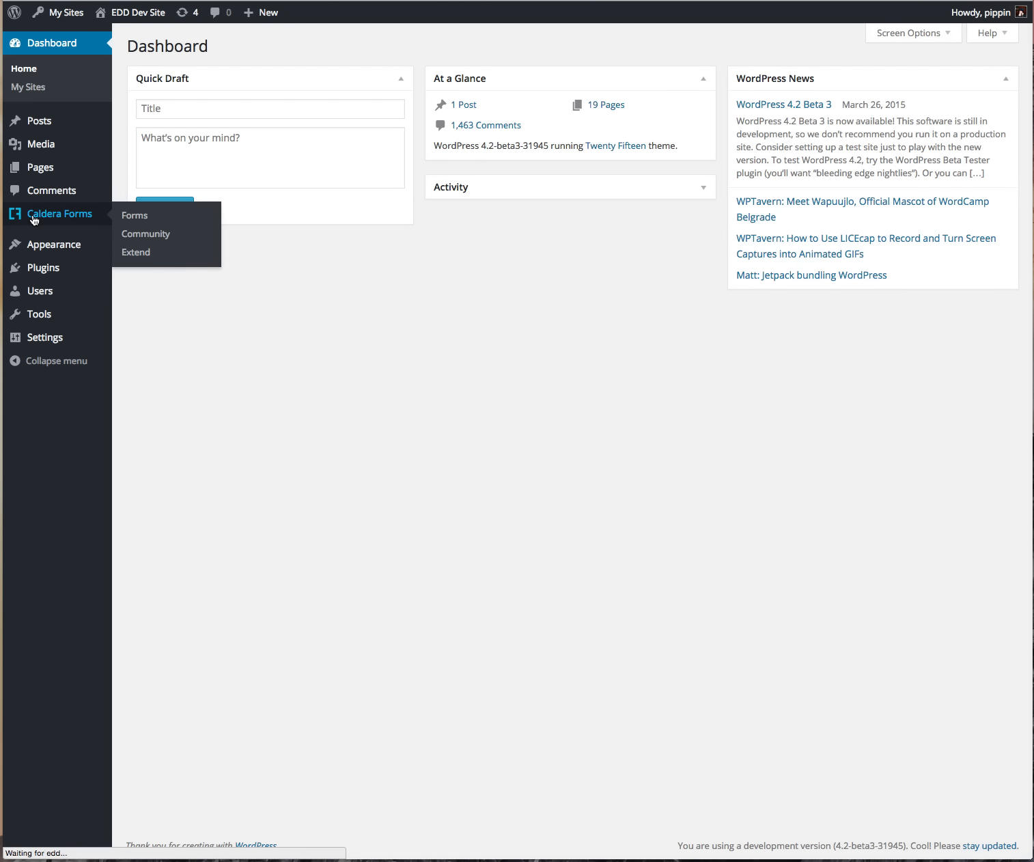
mouse_move(349, 123)
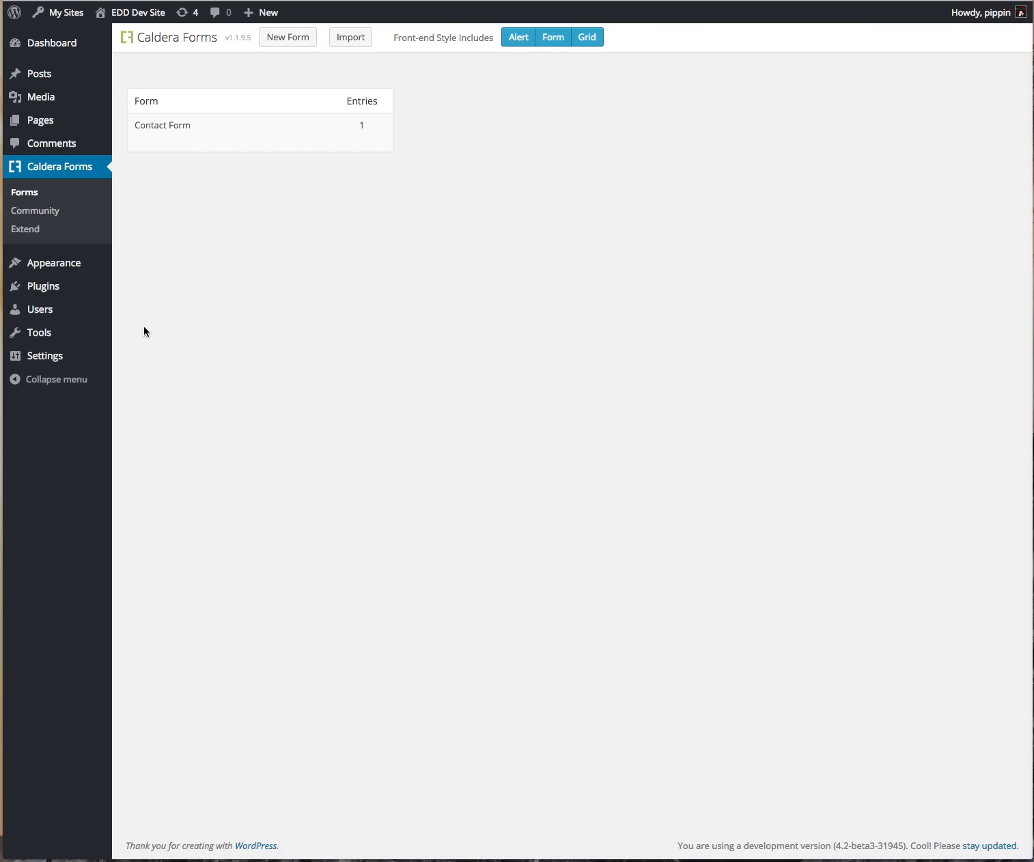
mouse_move(153, 136)
click(142, 139)
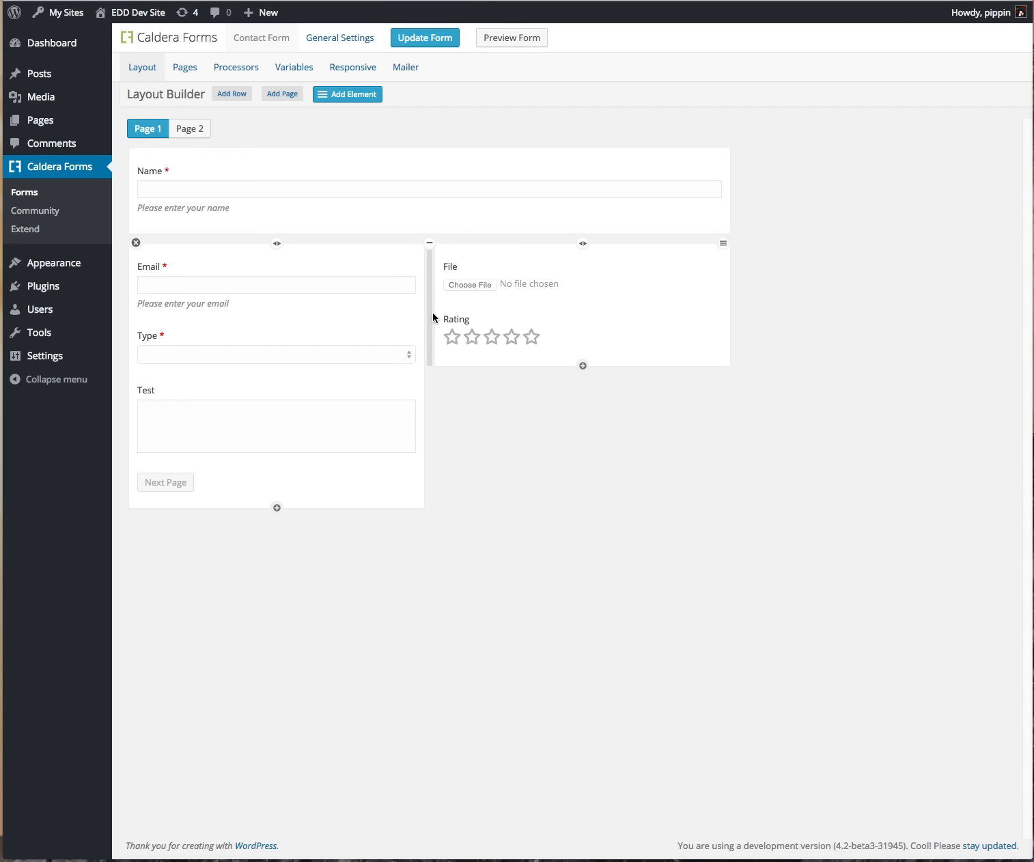
click(198, 130)
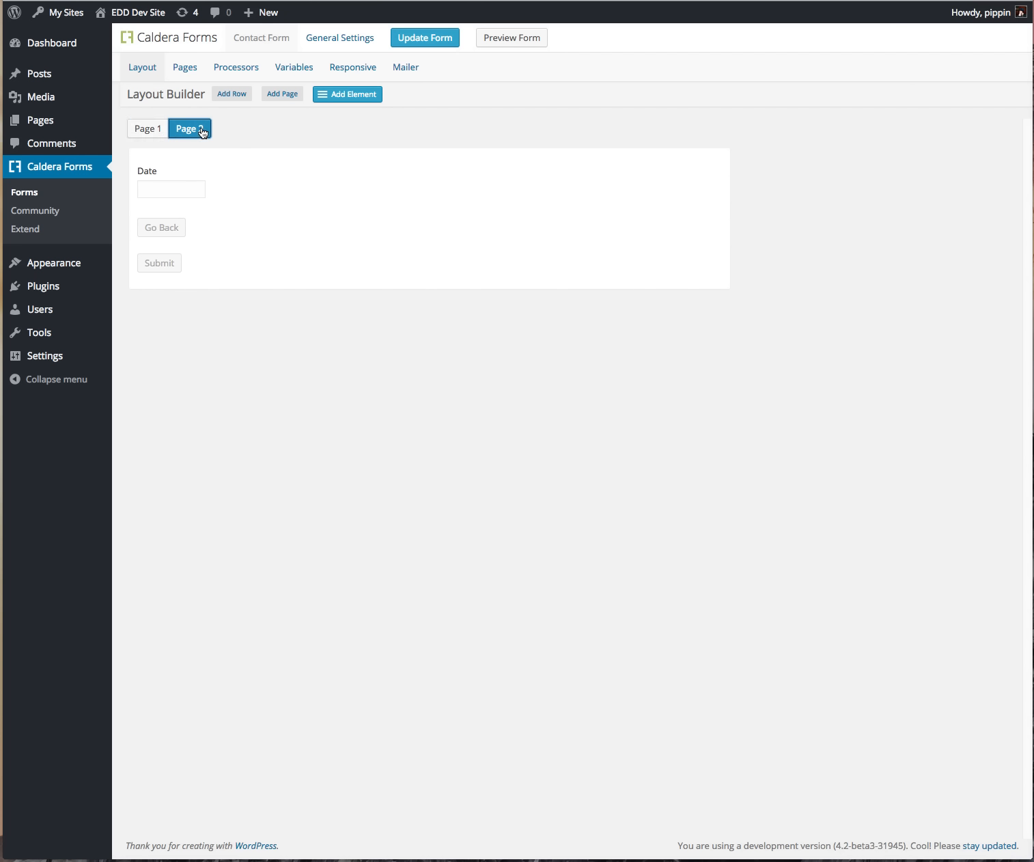
click(140, 130)
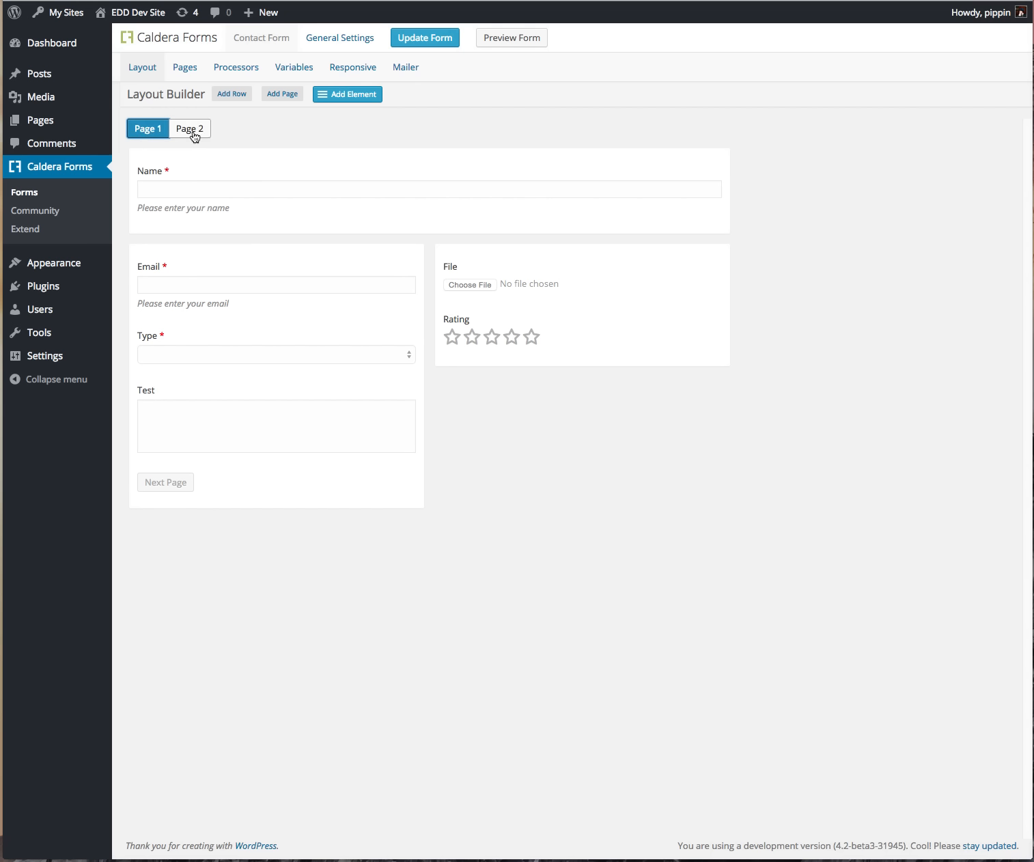
click(511, 39)
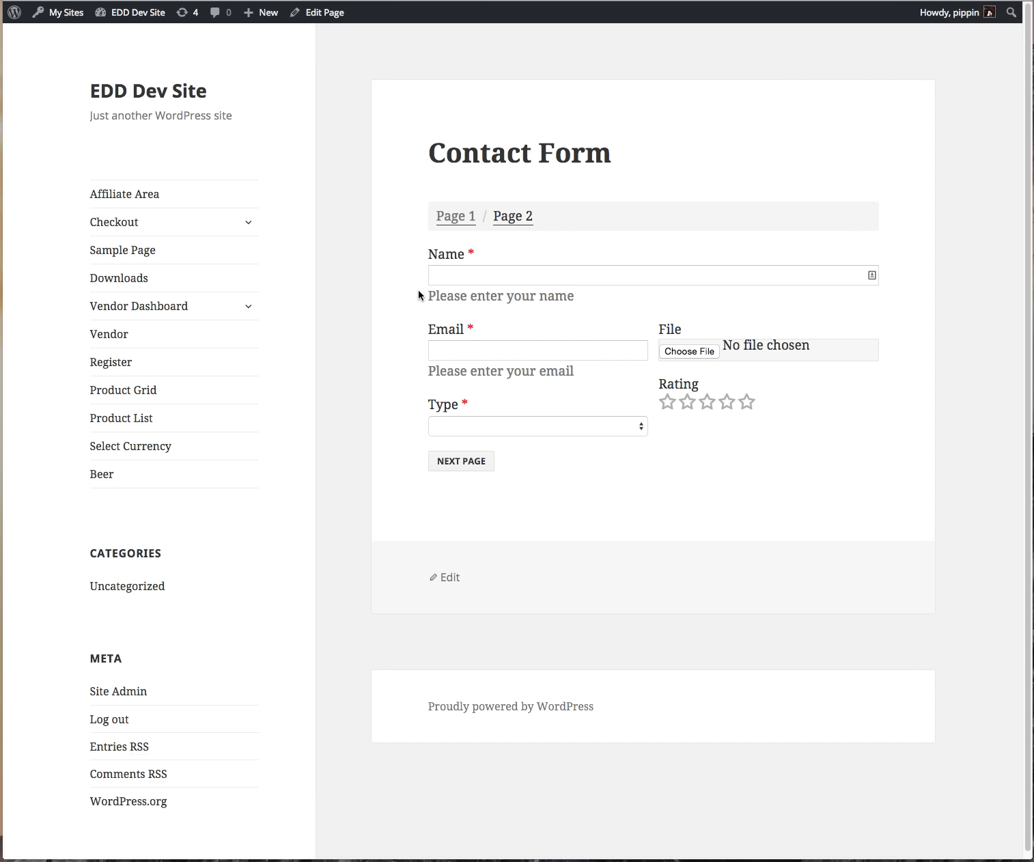
Step: Fill in the Name and Email fields after confirming empty required fields block advancing
click(434, 274)
click(474, 351)
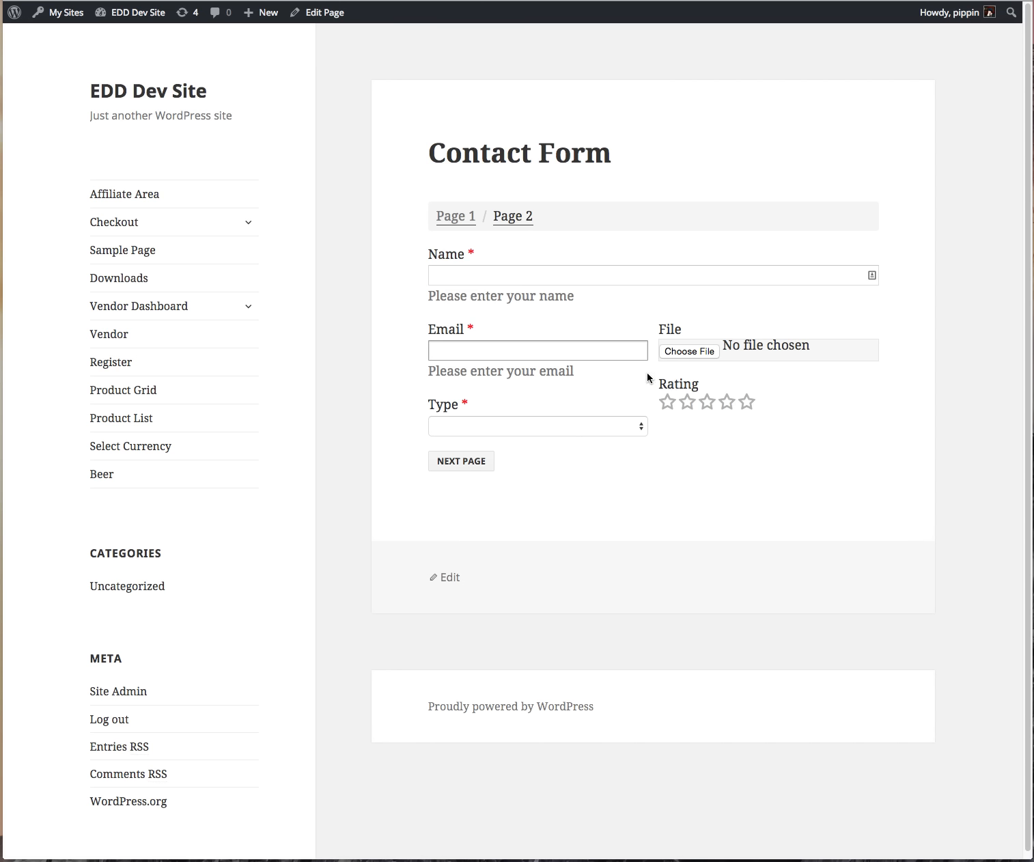
click(485, 467)
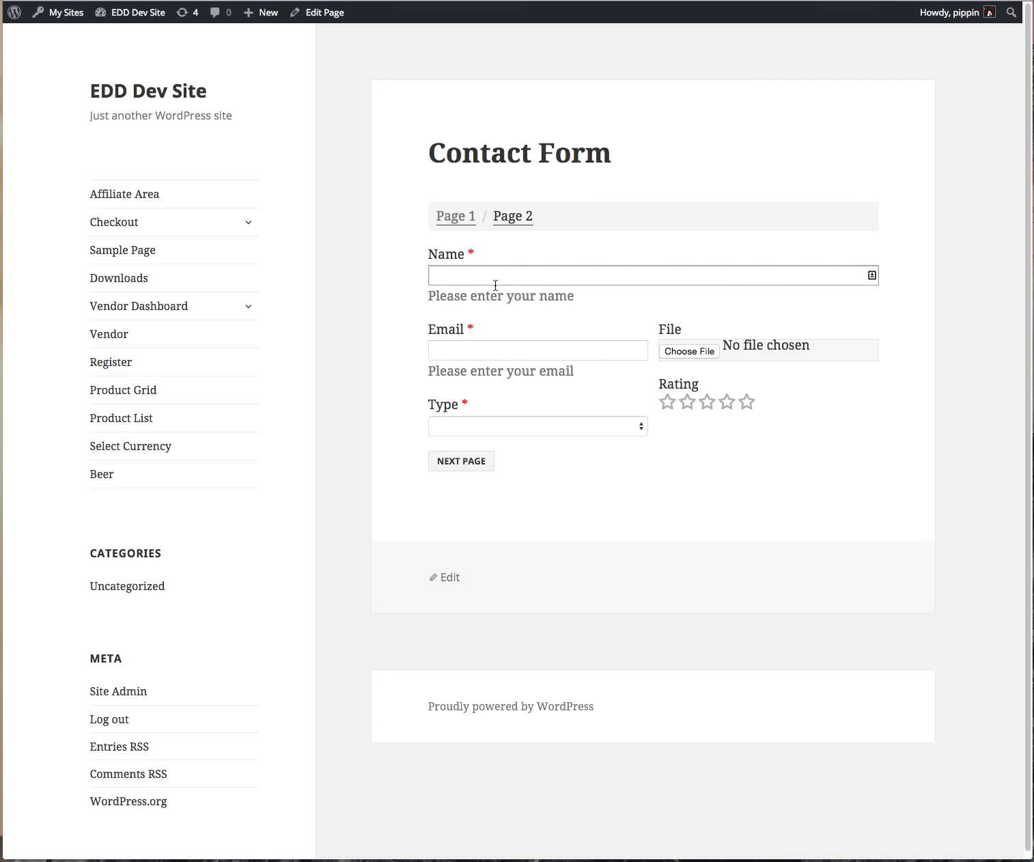
text(Pippin)
key(Tab)
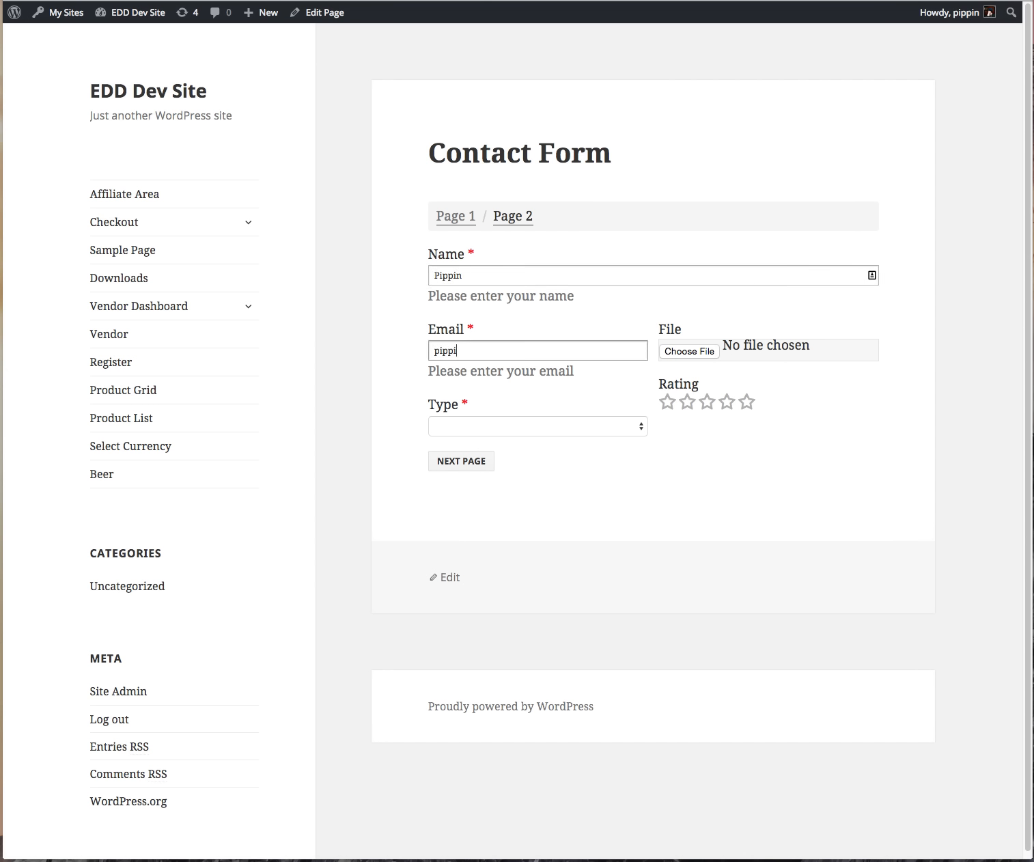
key(Tab)
Step: Choose Type A, rate five stars, enter 'Some info' in Test, reach page 2, then close the preview
click(525, 425)
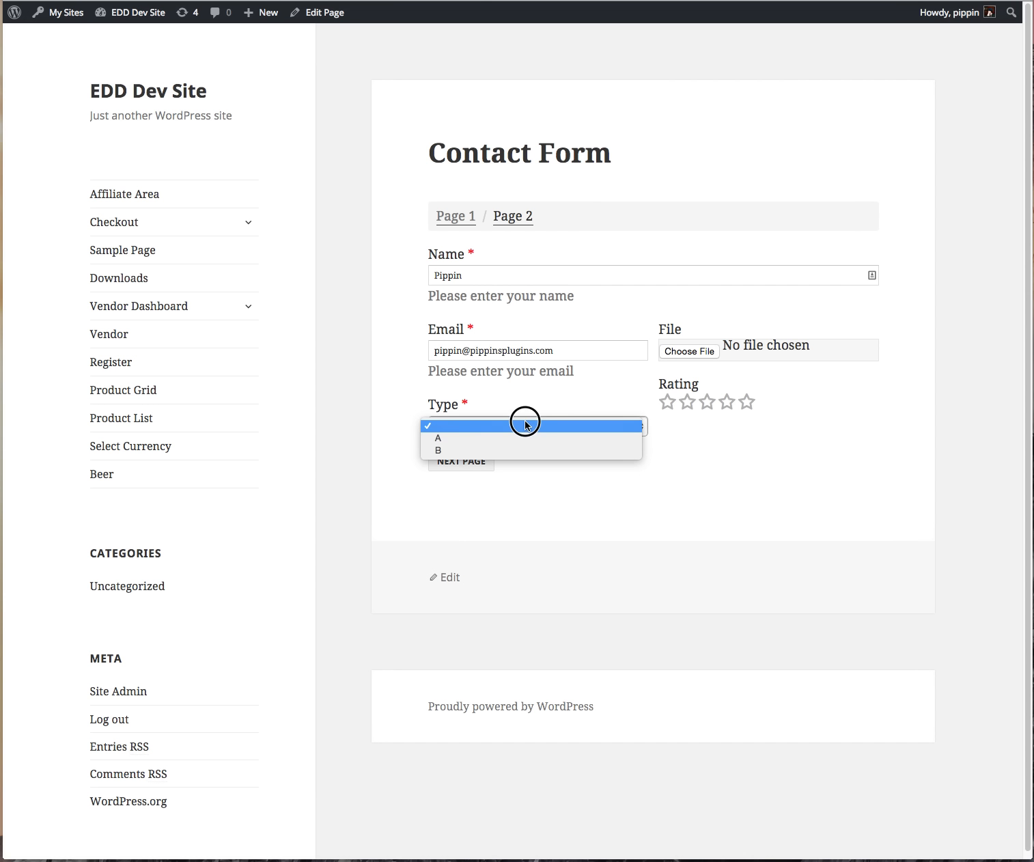
click(517, 438)
click(746, 401)
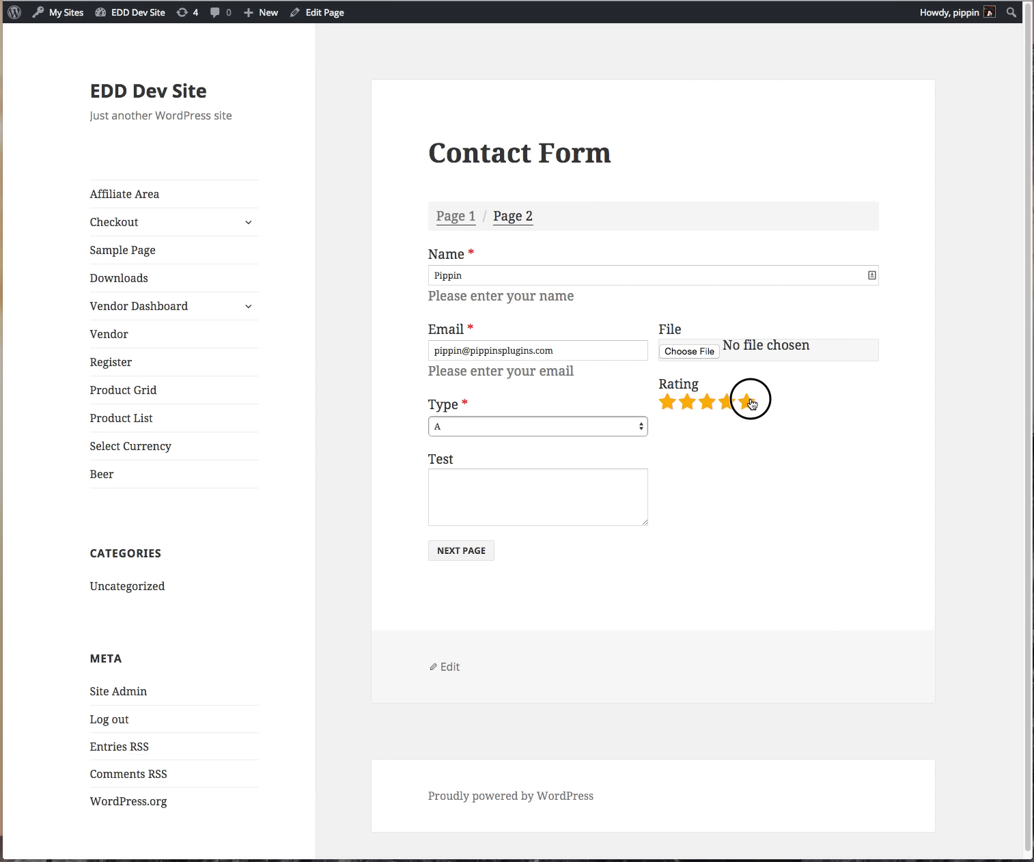
click(541, 502)
text(F)
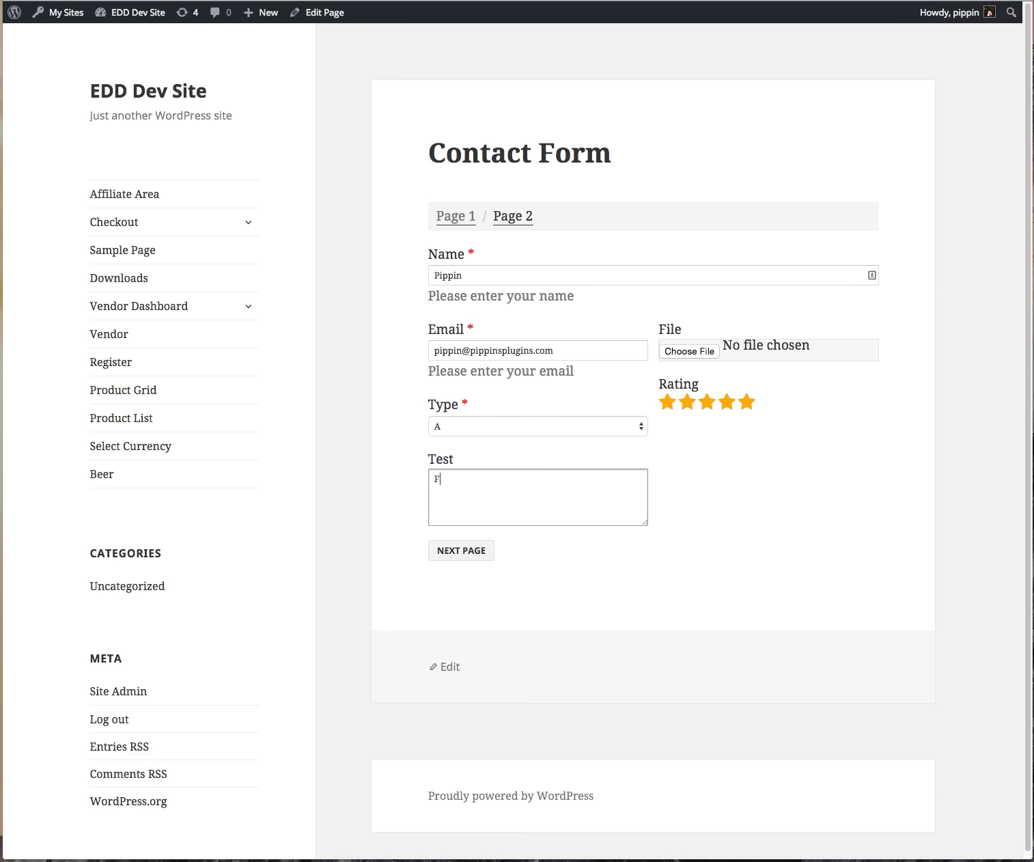
key(BackSpace)
text(SOme info)
key(super+a)
text(Some info)
key(BackSpace)
key(BackSpace)
text(fo)
click(465, 551)
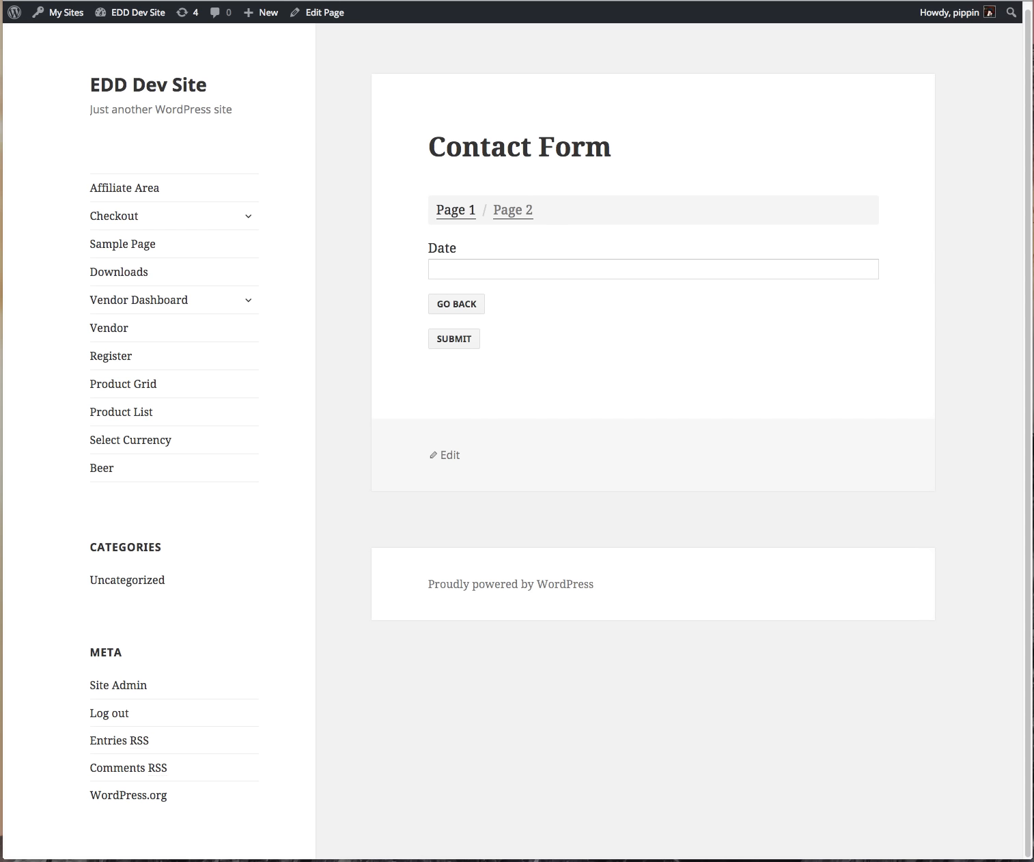
key(super+w)
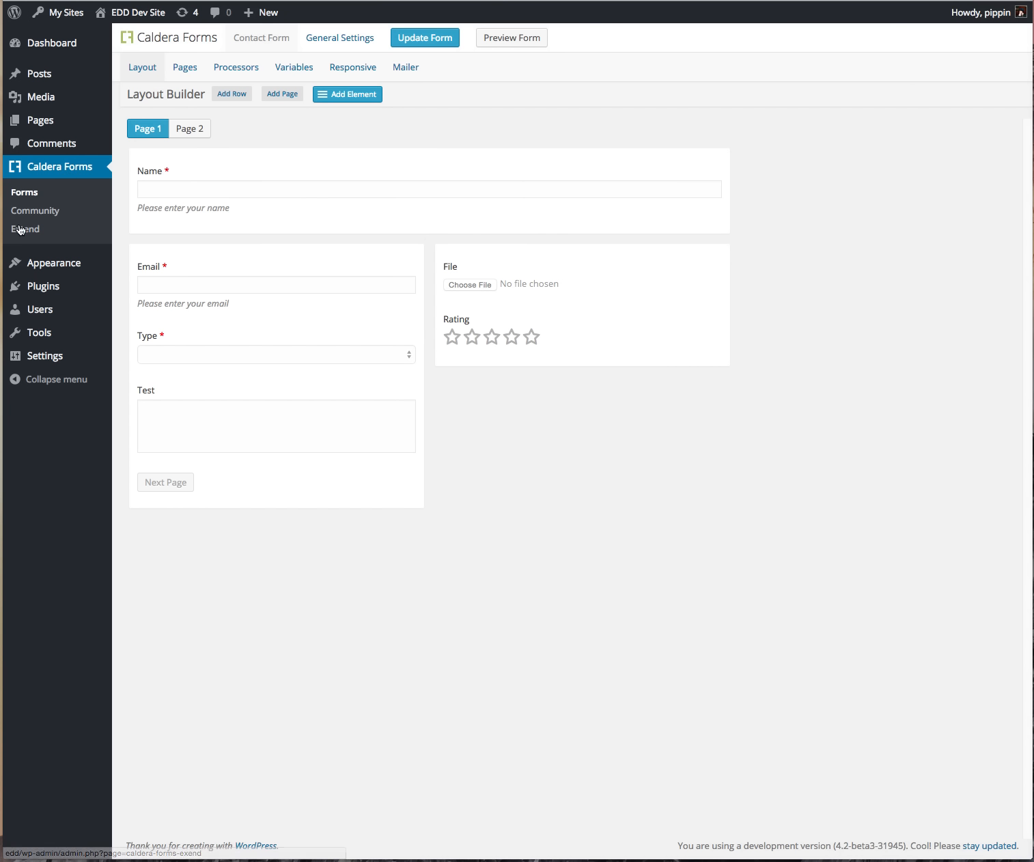
Step: From the forms list, open the New Form dialog and focus the Form Name field
click(29, 193)
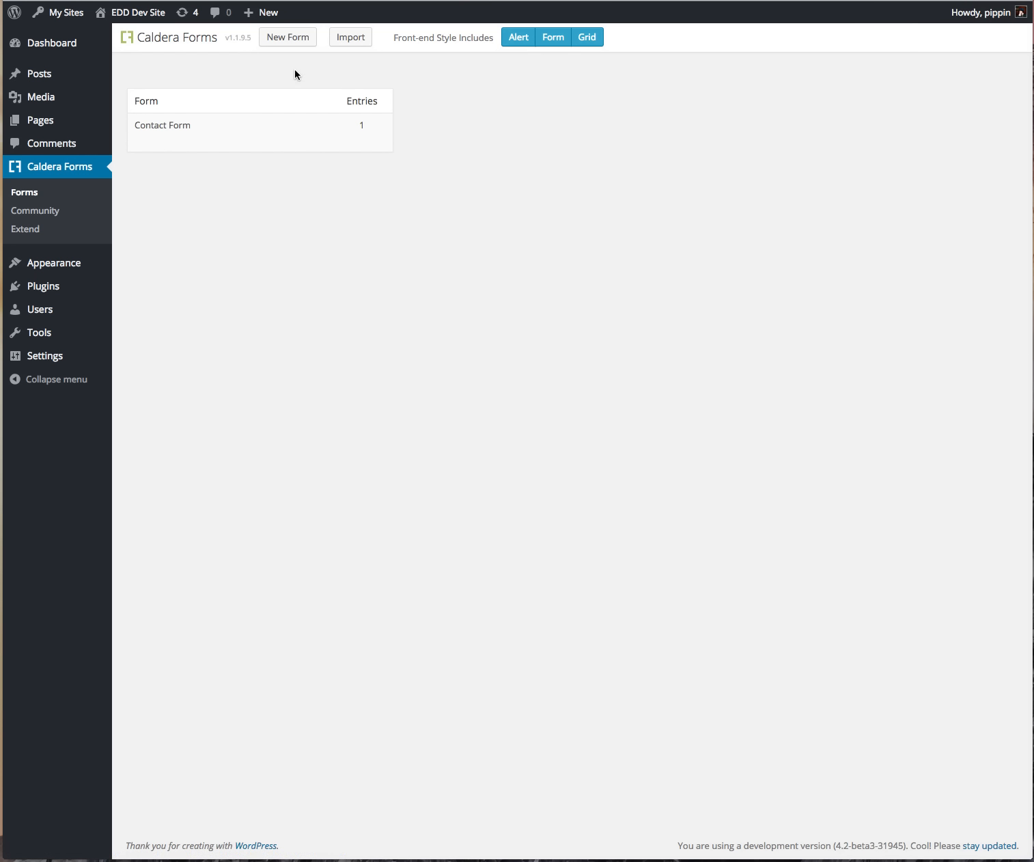
click(293, 38)
click(507, 59)
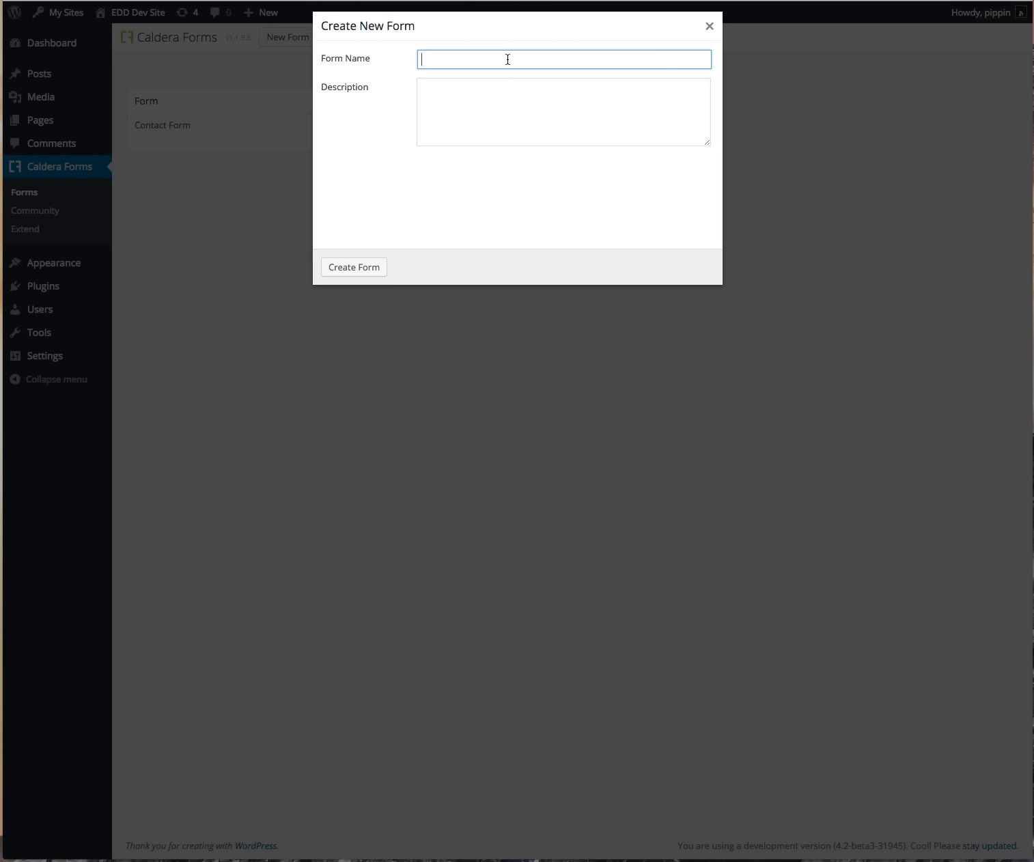
Step: Create a form named 'Survey' with the description 'How did we do'
text(Survey)
click(536, 115)
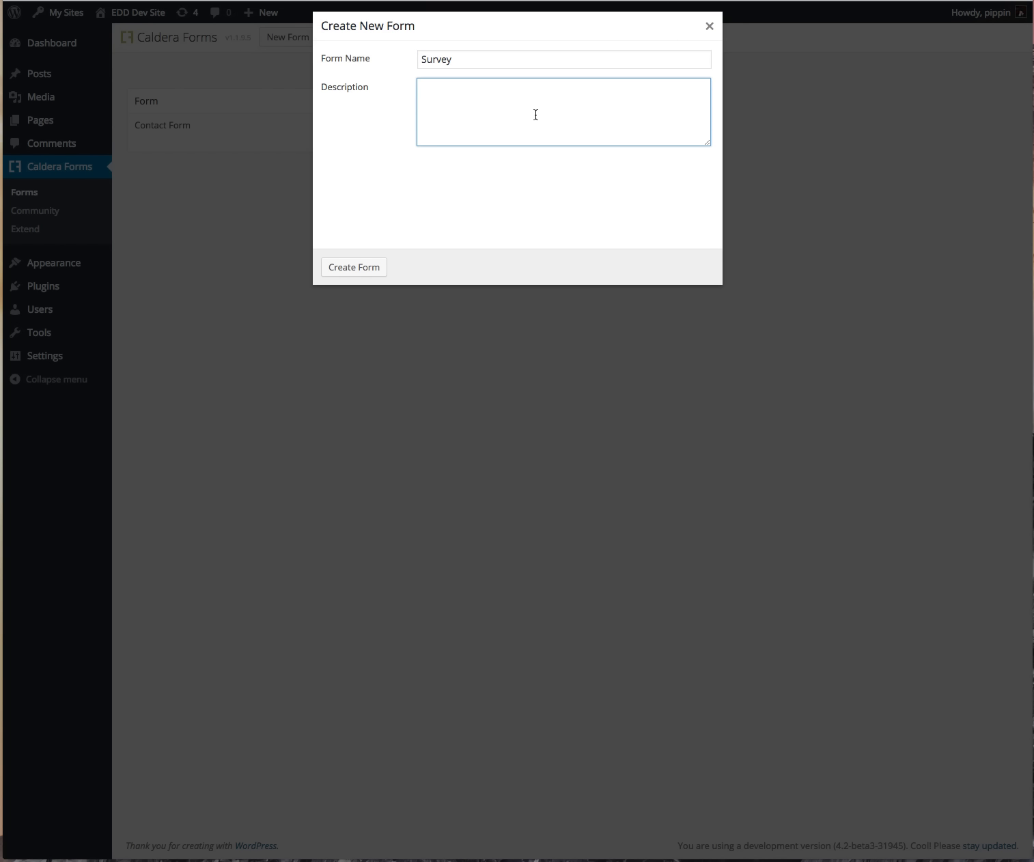
text(S)
key(BackSpace)
text(How did we do?)
click(362, 268)
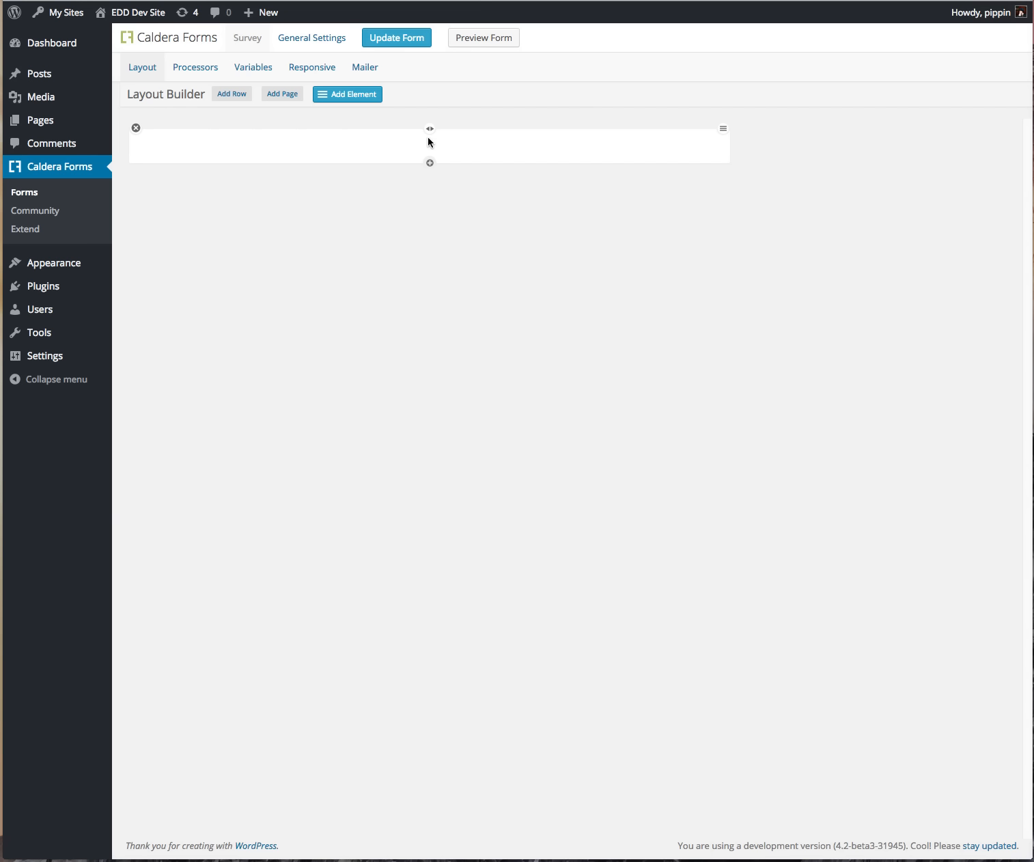
Step: Browse the element categories, then put a Single Line Text field in the empty row
click(342, 94)
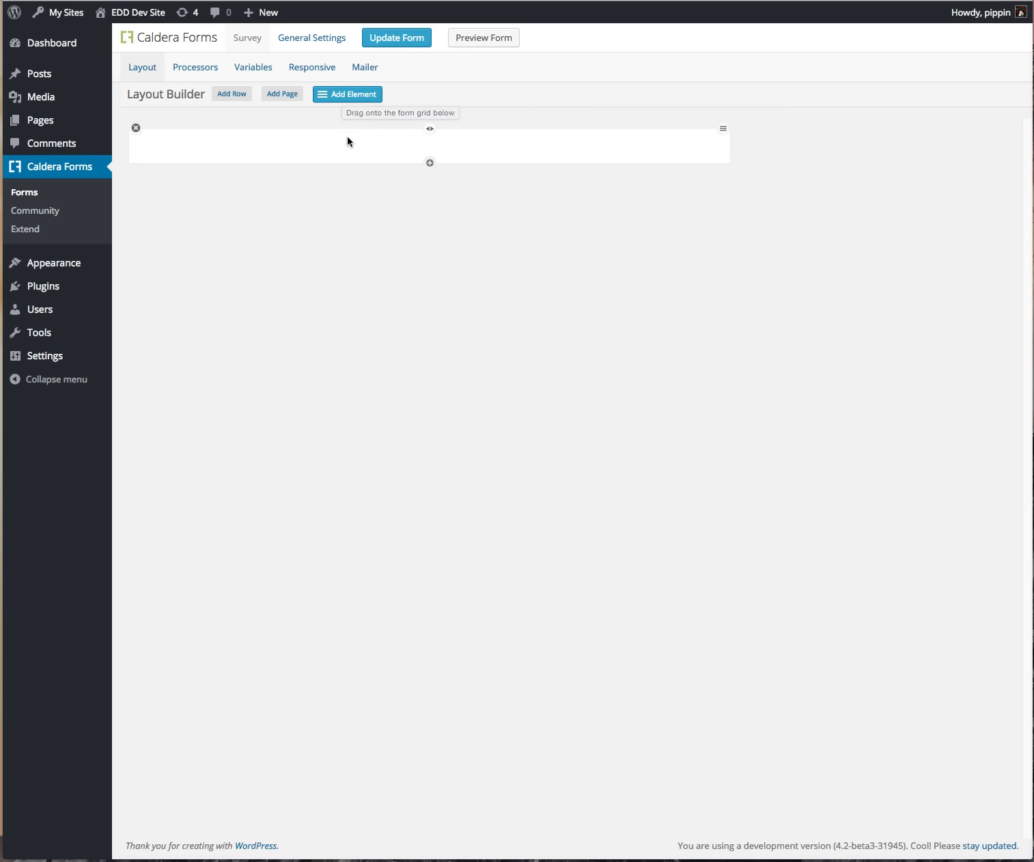
click(430, 164)
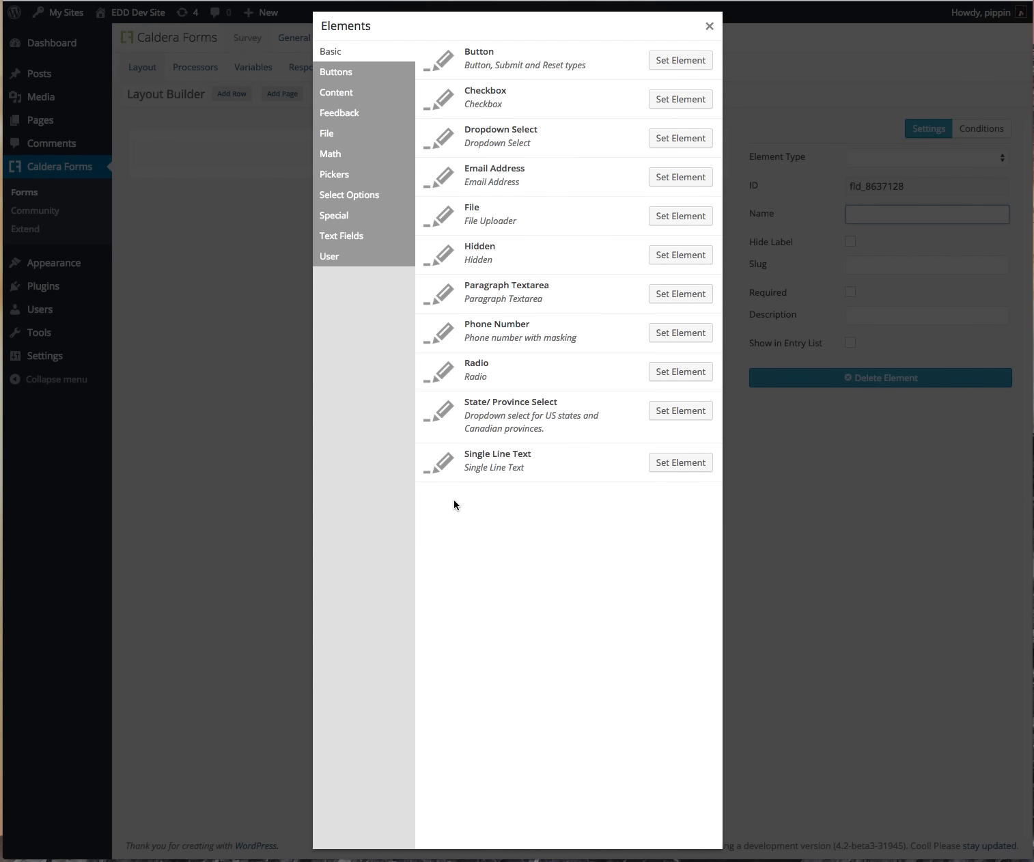
click(354, 71)
click(346, 96)
click(354, 117)
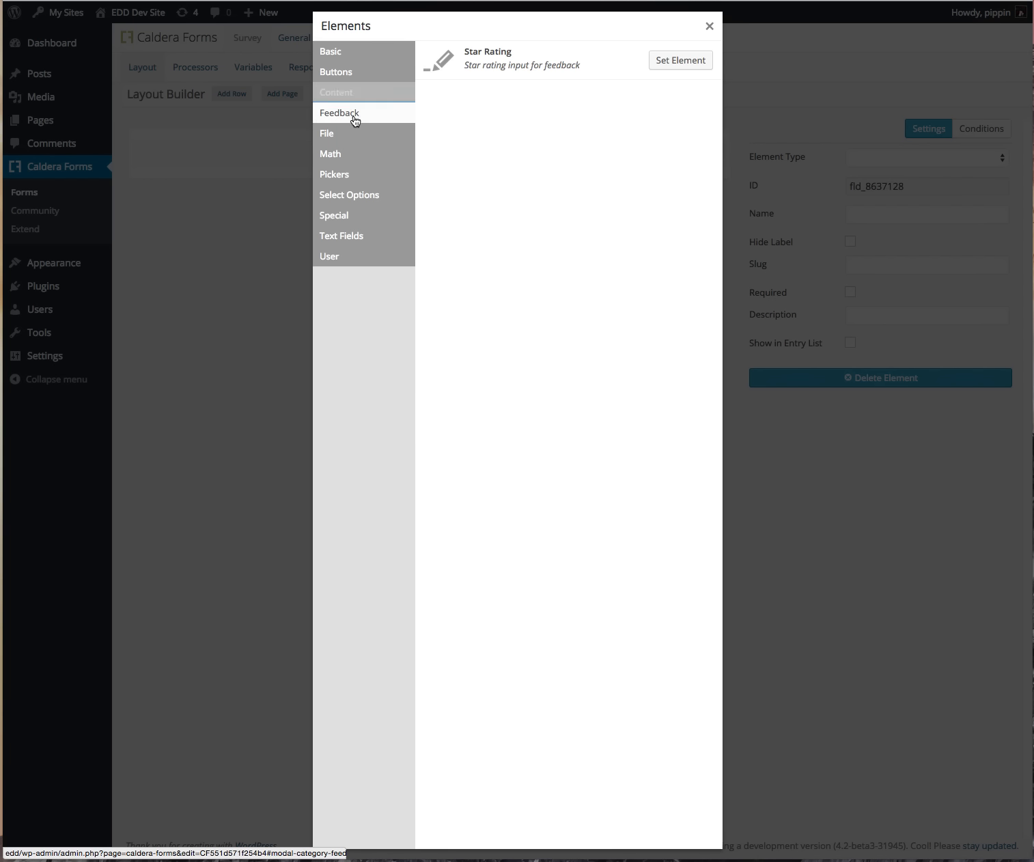
click(351, 136)
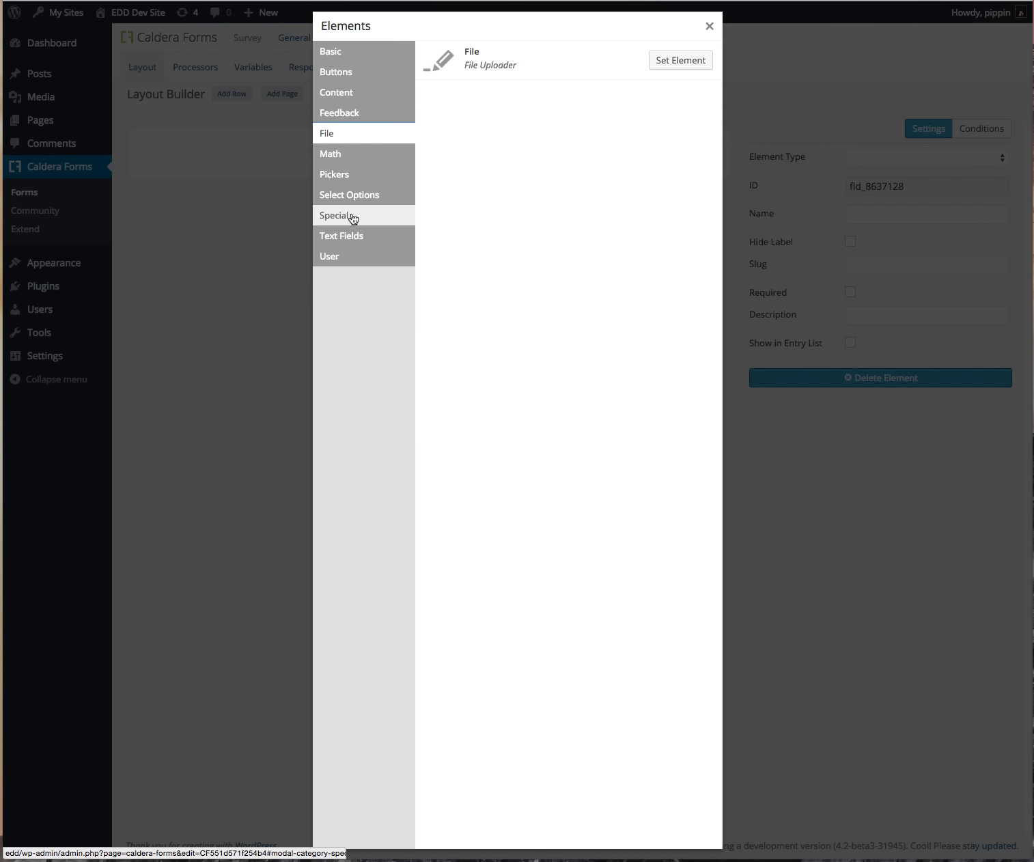
click(358, 55)
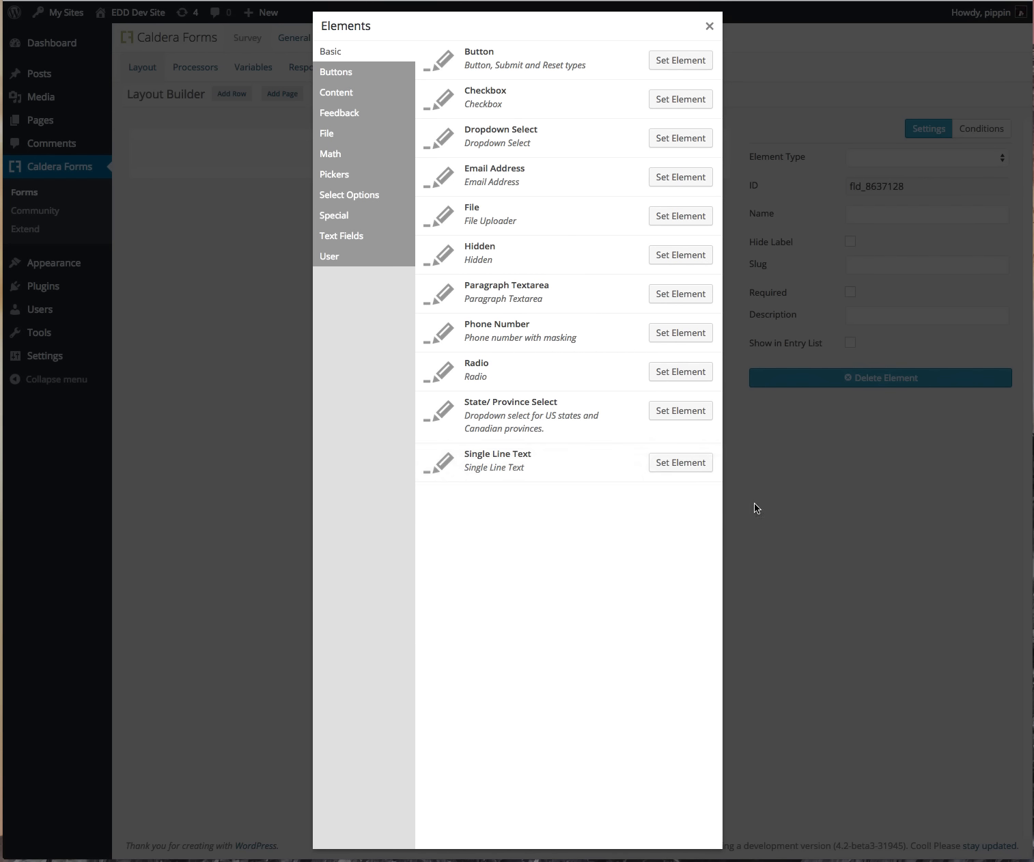
click(681, 463)
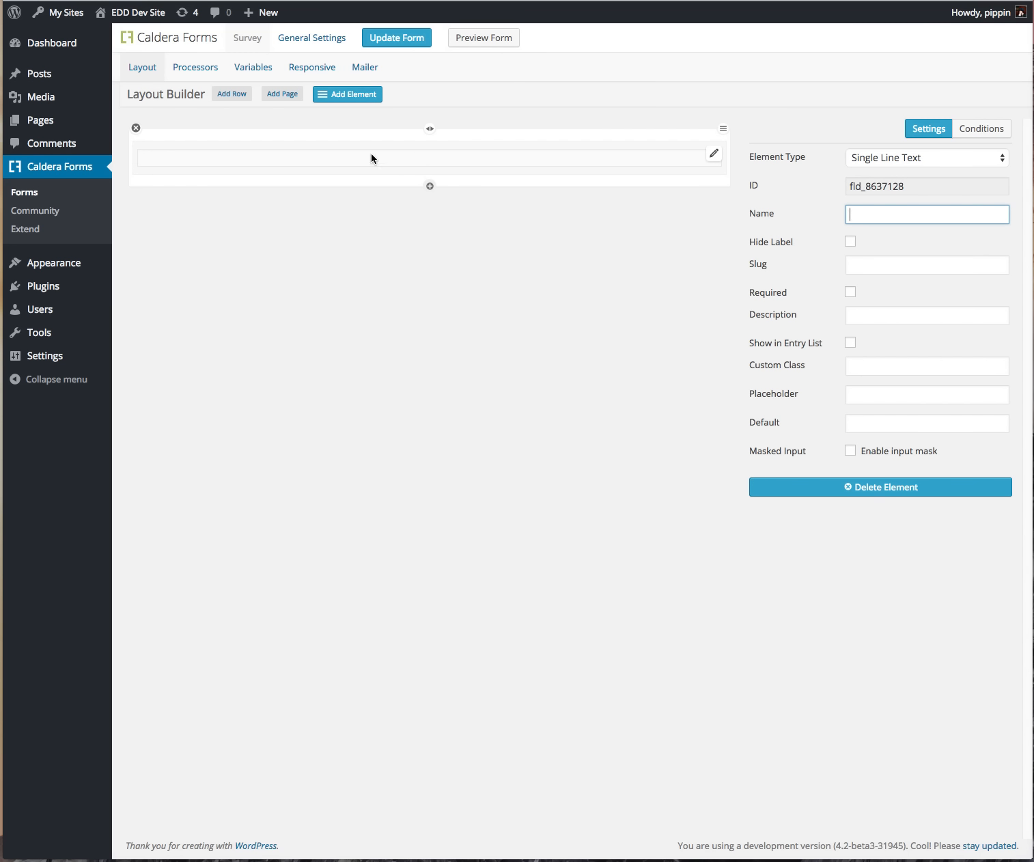
Step: Keep the field type as Single Line Text and name the field 'Your Name'
click(909, 158)
click(952, 159)
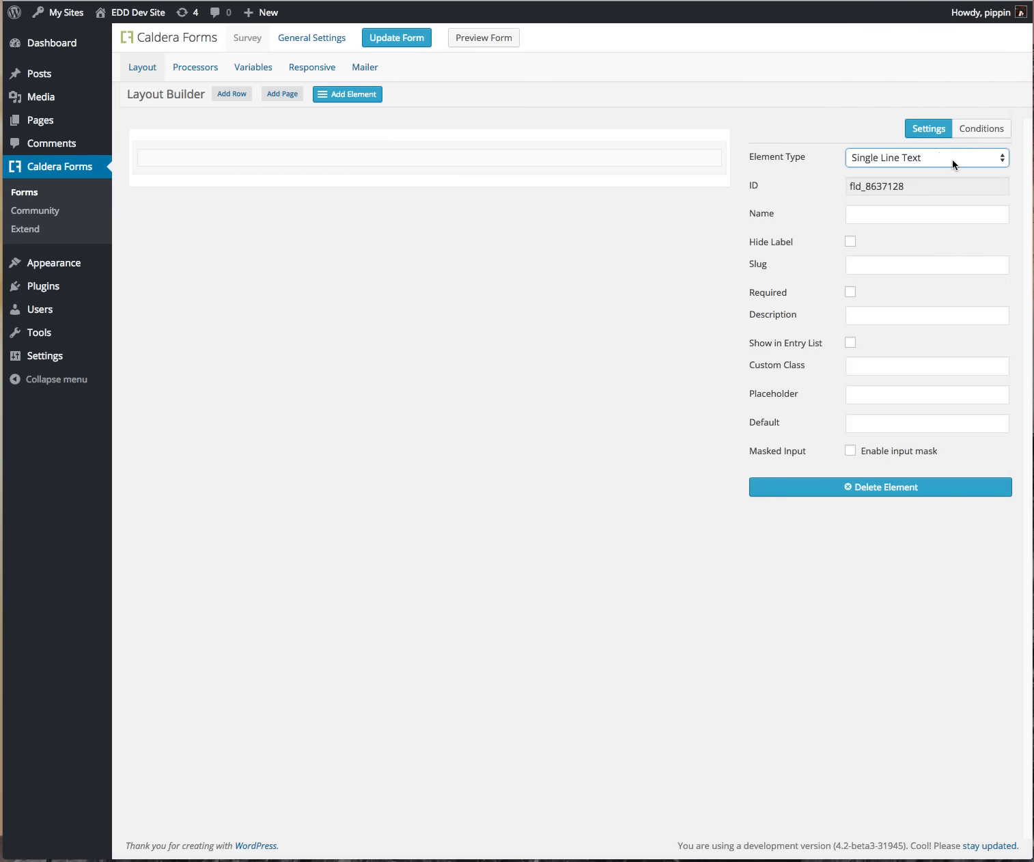
click(953, 159)
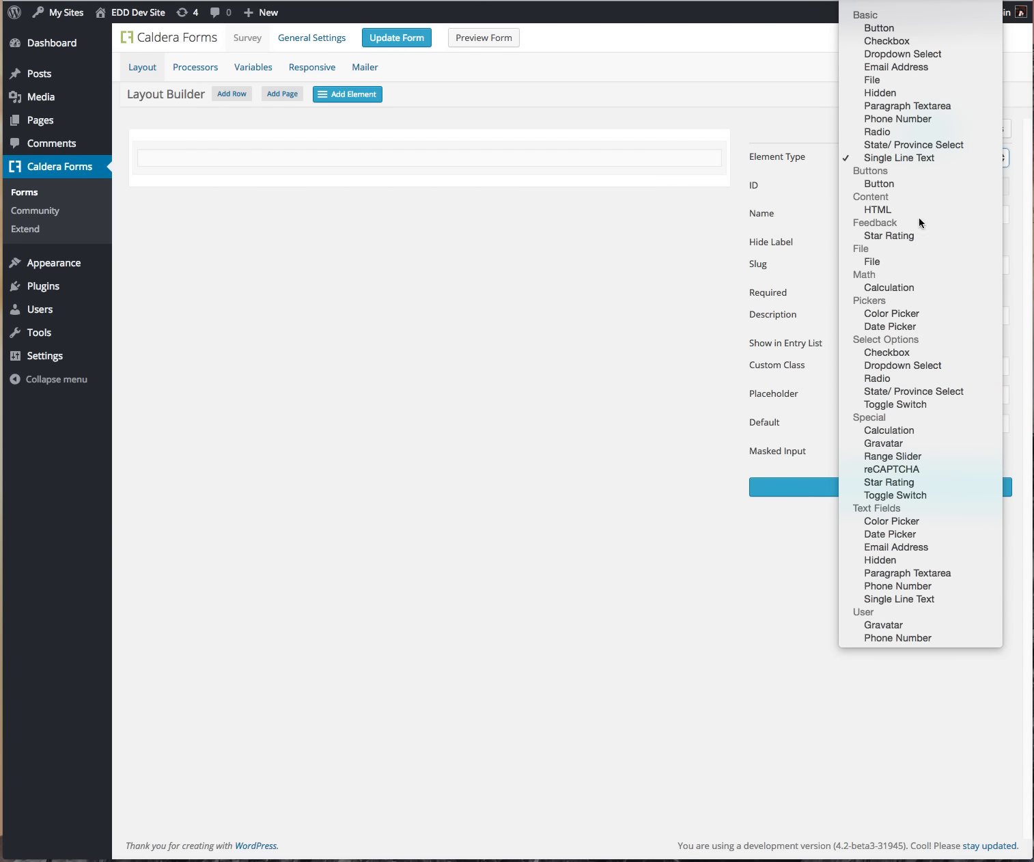
click(899, 158)
click(914, 215)
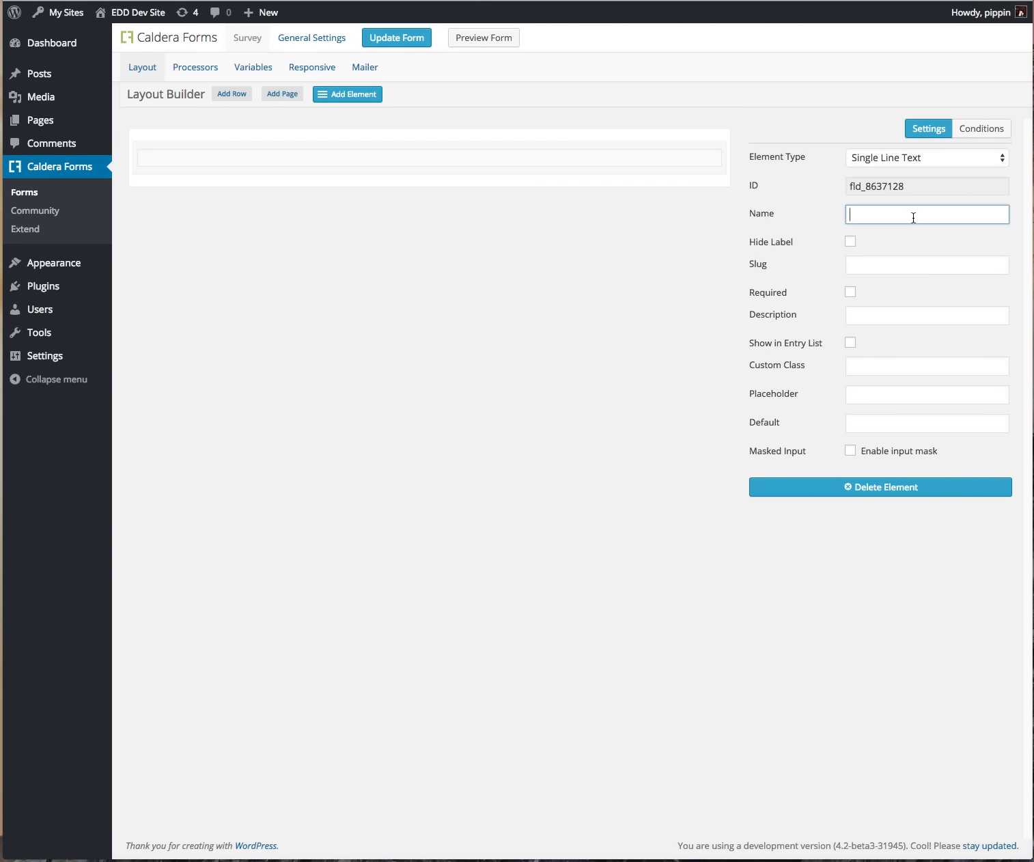
text(Your Name)
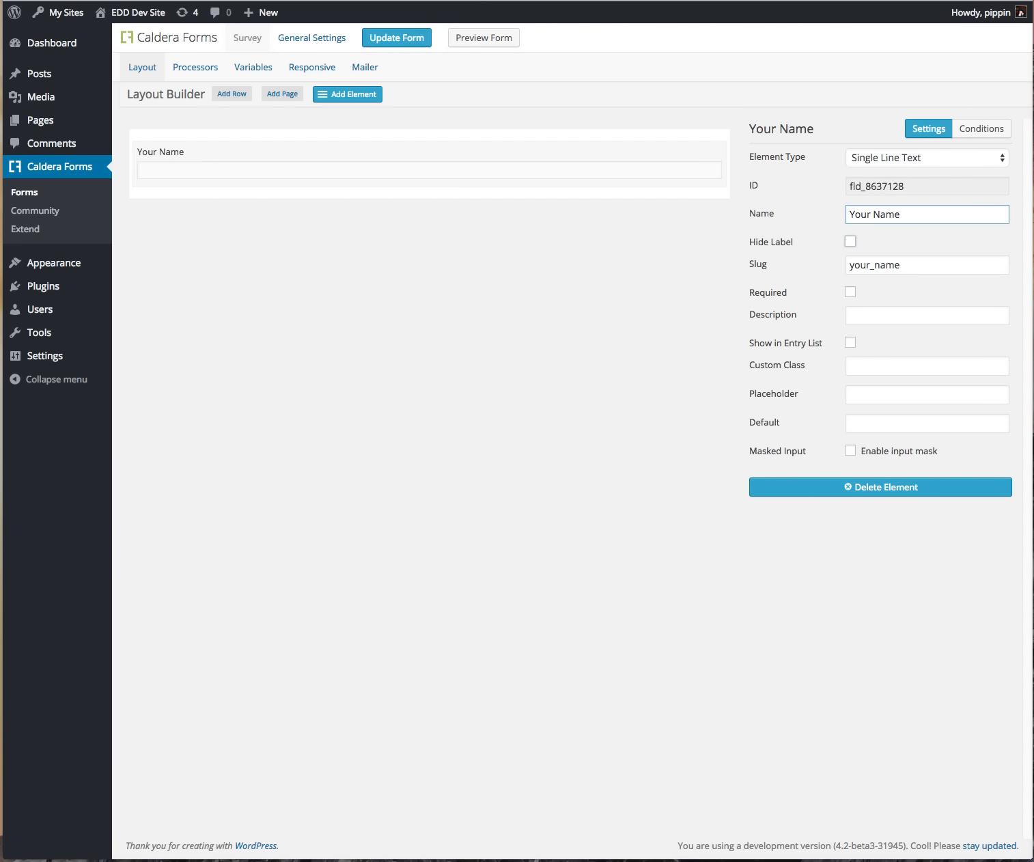
key(Tab)
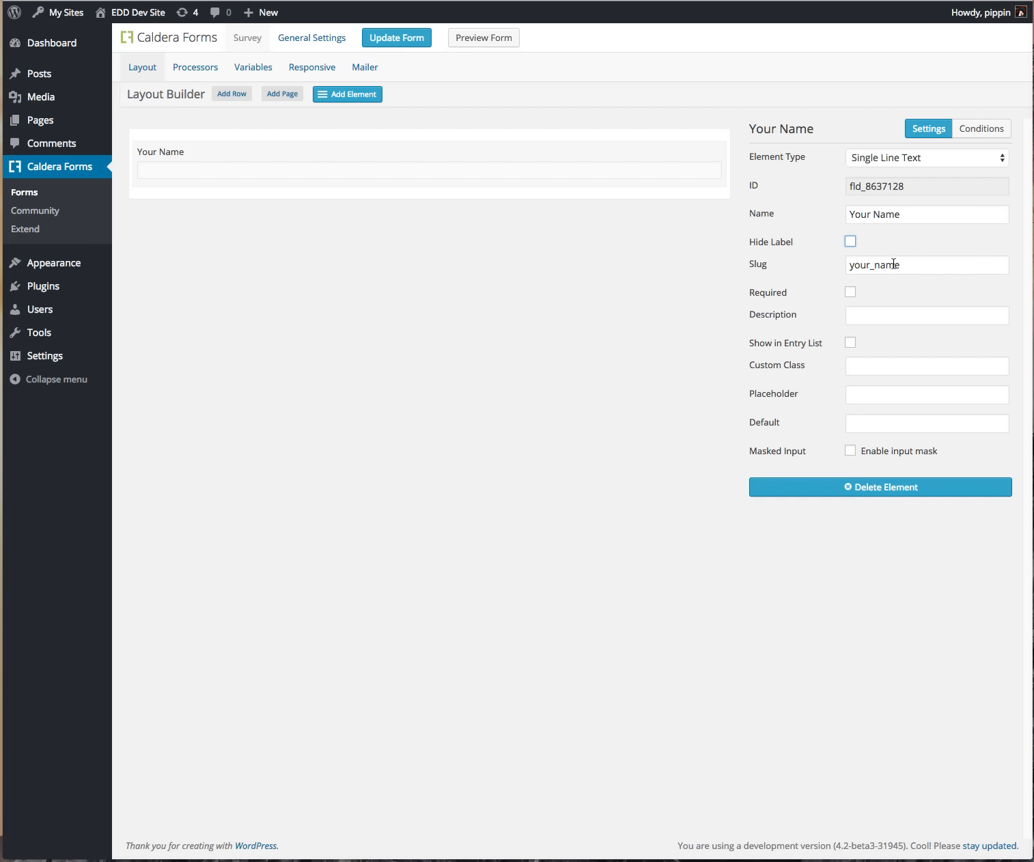
Step: Make Your Name required, describe it 'Please enter your name', and show it in the entry list
click(851, 293)
click(888, 316)
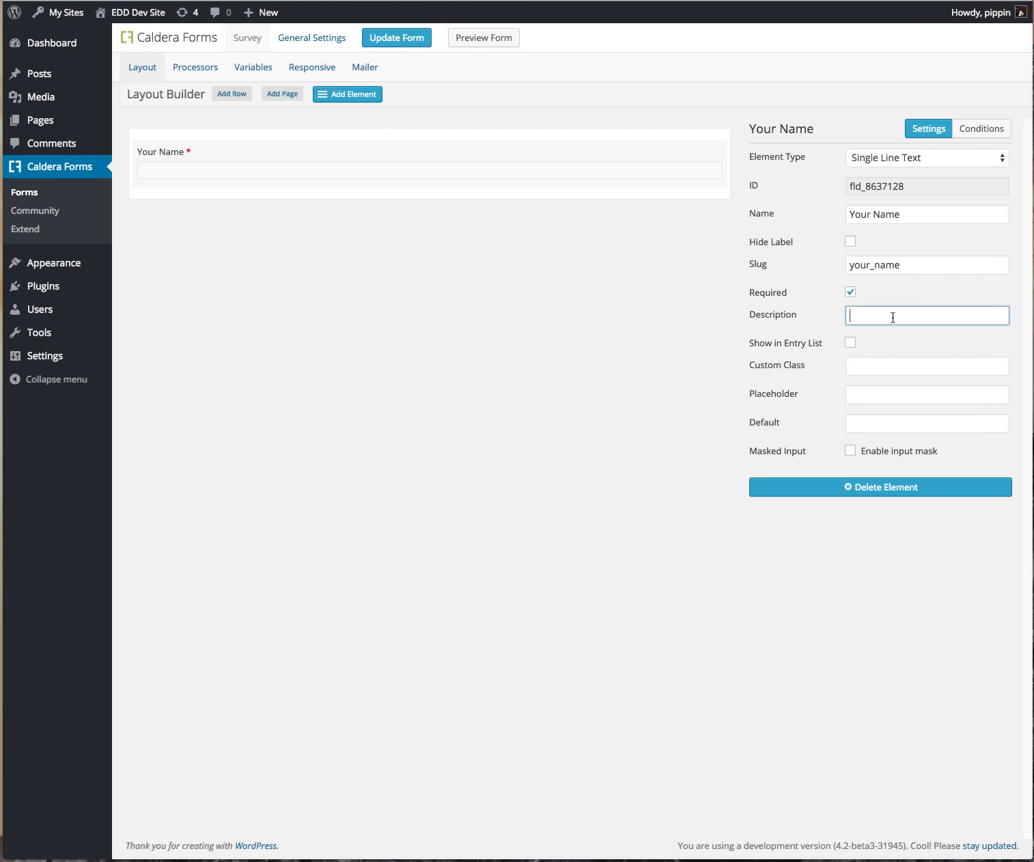
text(Please enter your name)
click(875, 362)
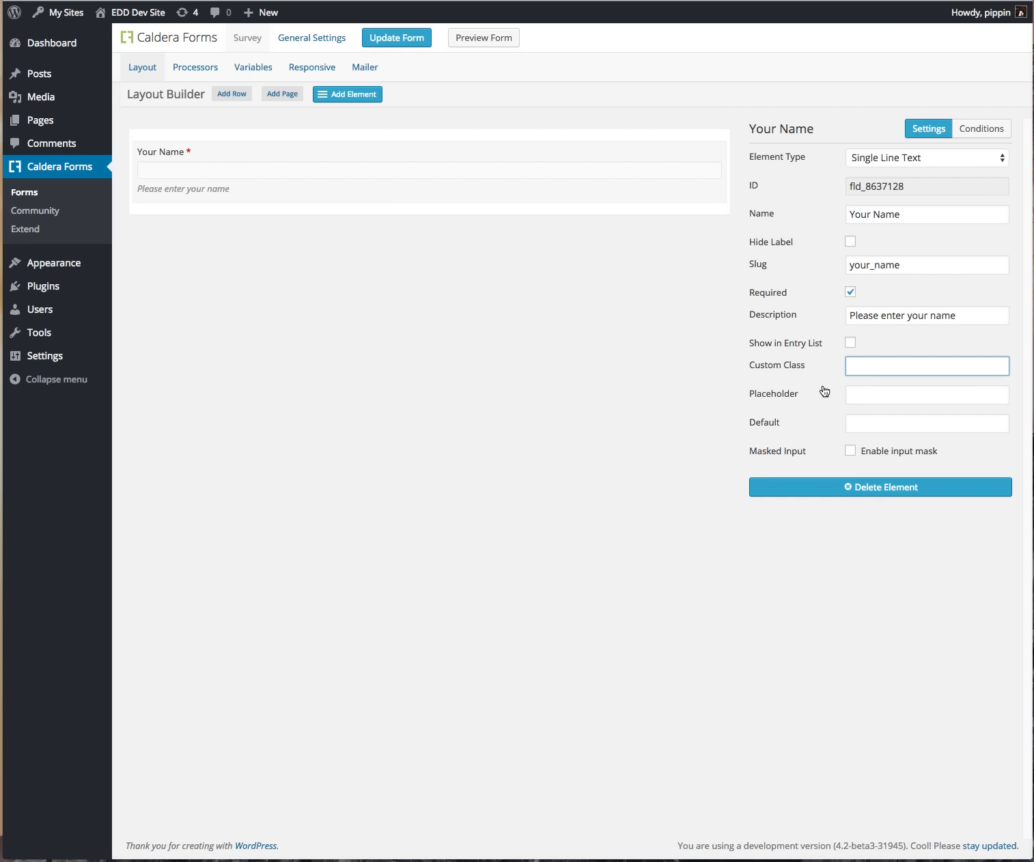
click(850, 344)
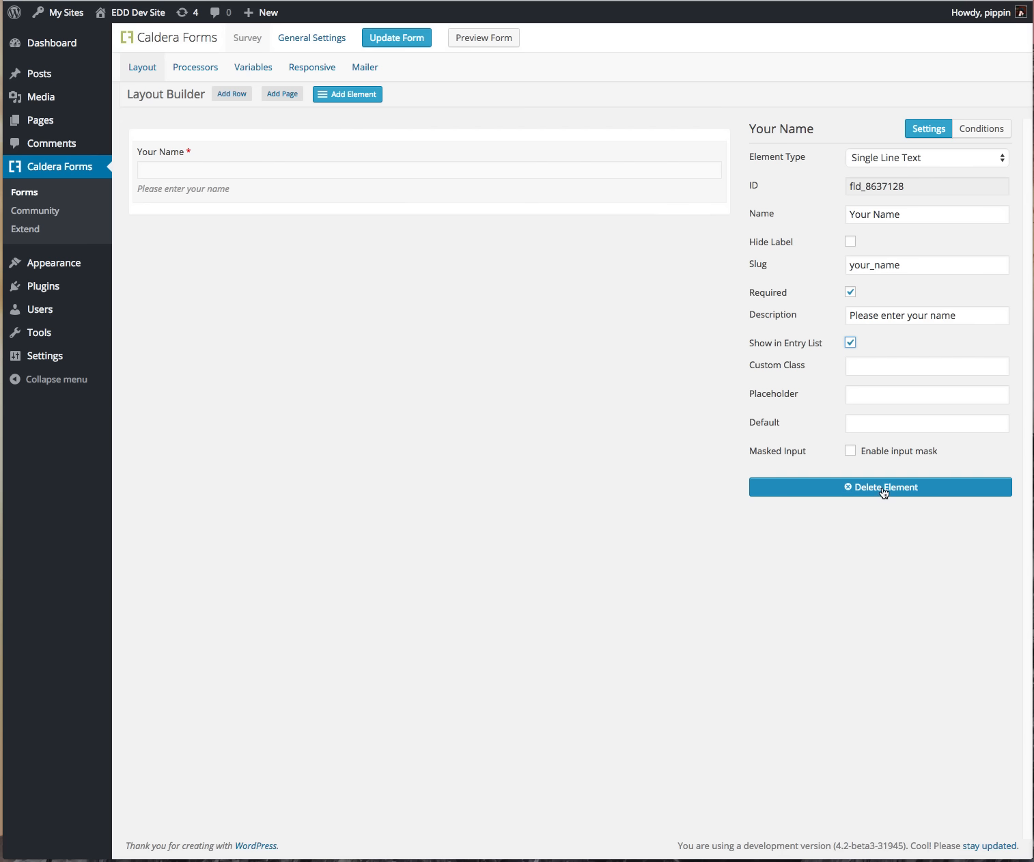
Step: Set the Your Name field's condition type to Show, then add a new field below it
click(978, 130)
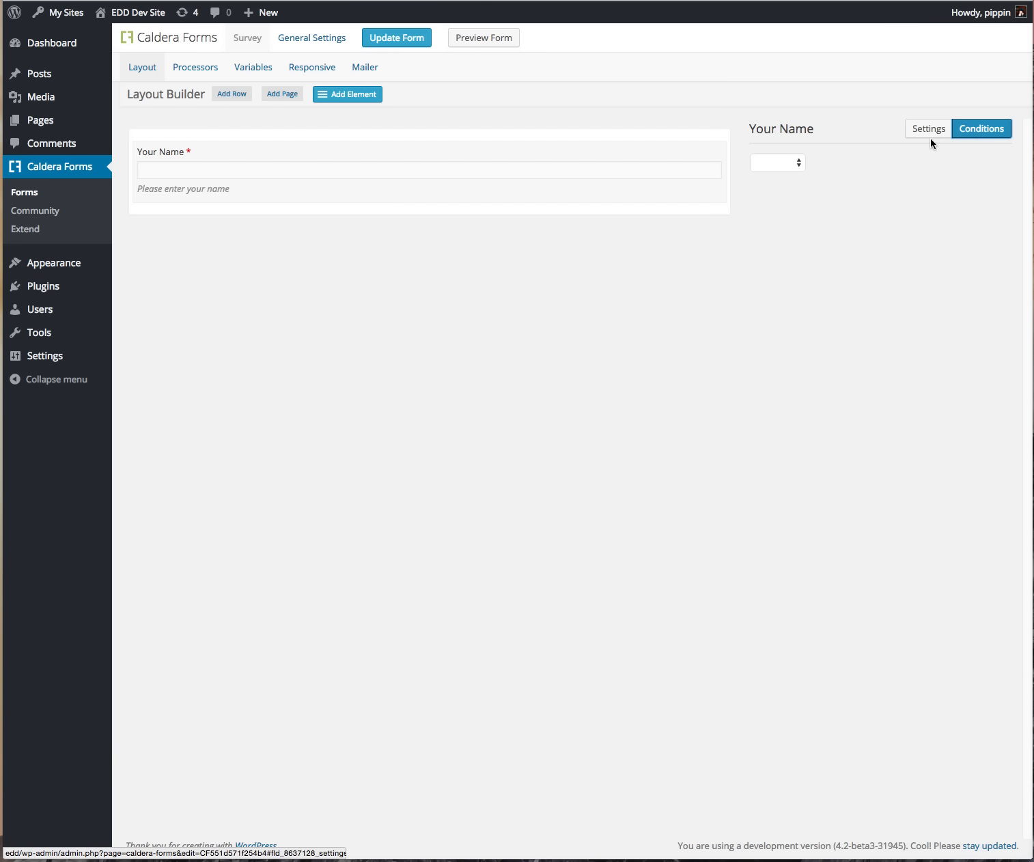
click(789, 165)
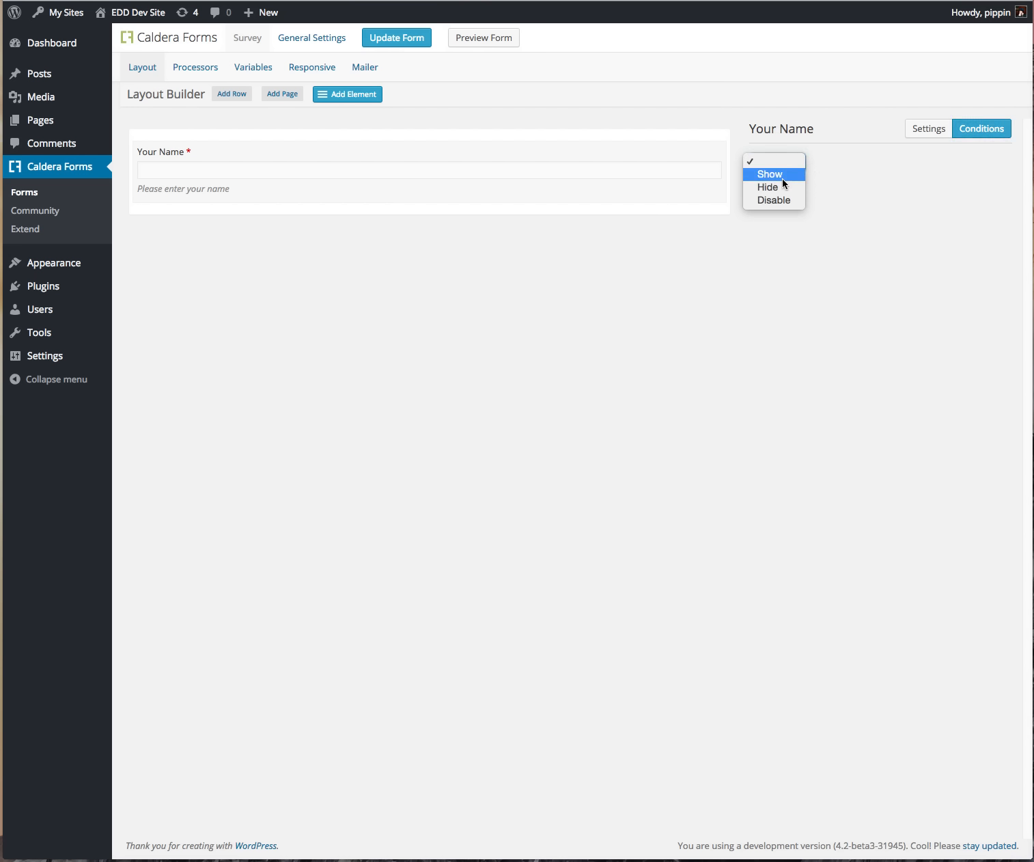
click(846, 179)
click(763, 159)
click(782, 175)
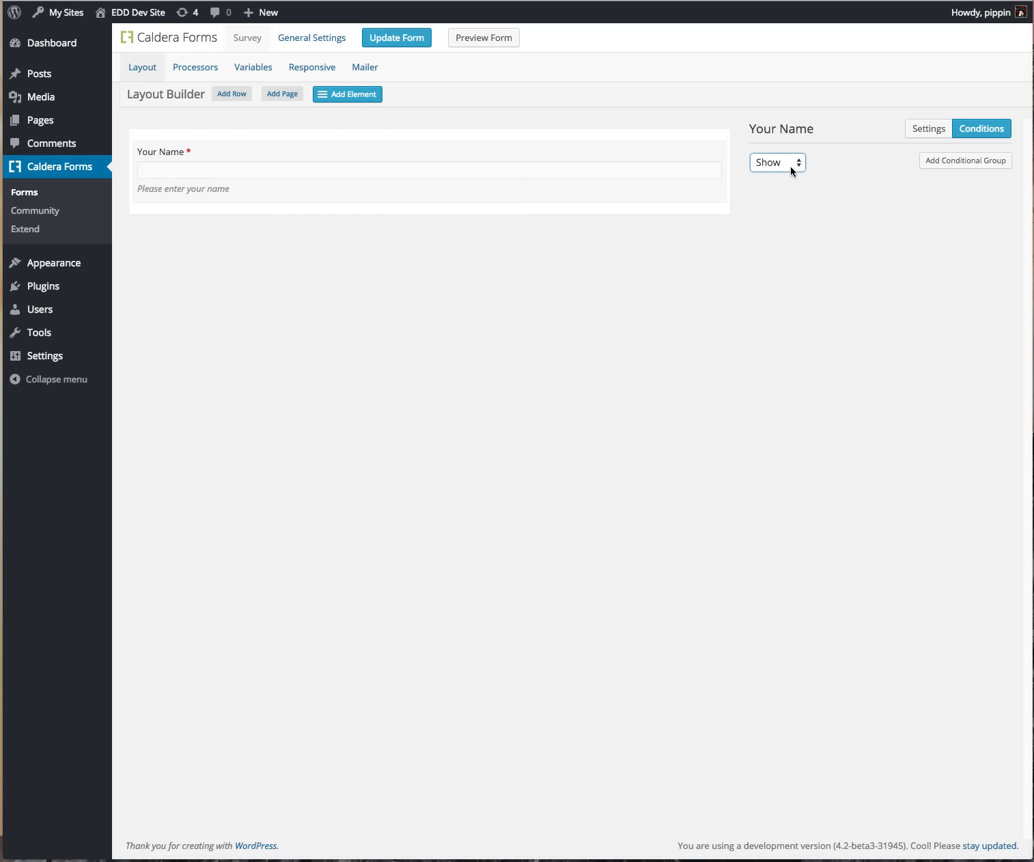
click(431, 214)
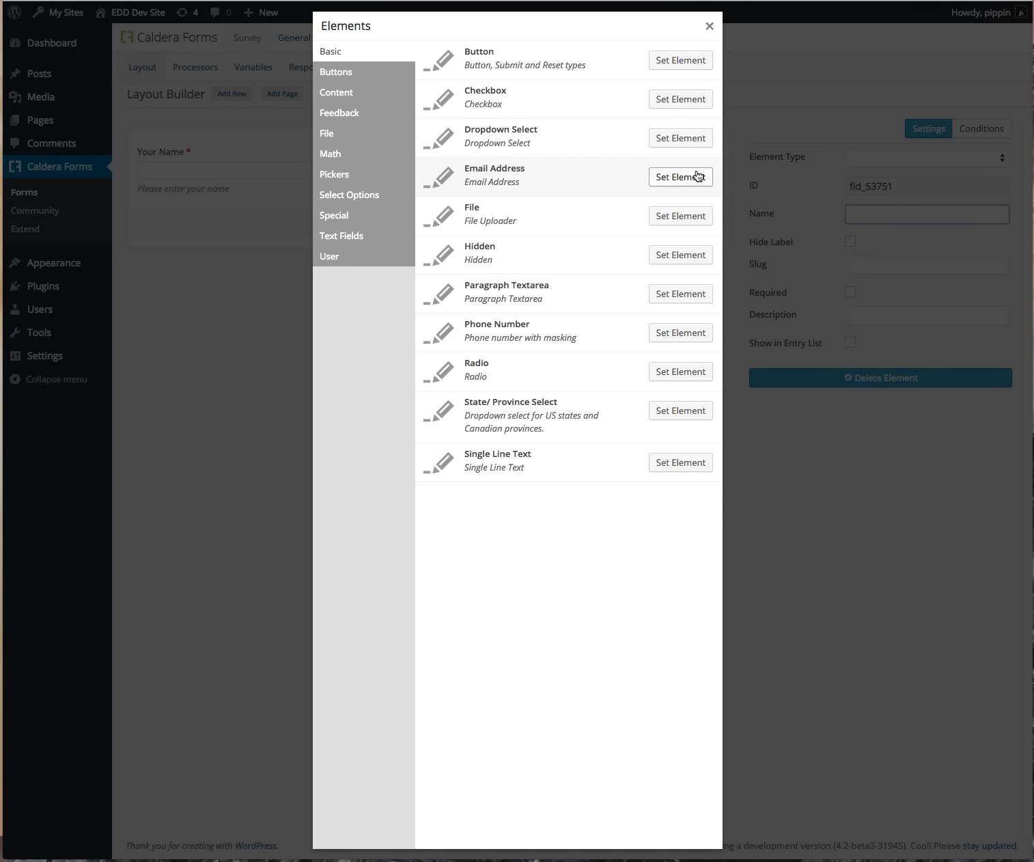
Step: Make the new field a required Email Address named 'Email', described 'Enter your email', shown in entries
click(697, 176)
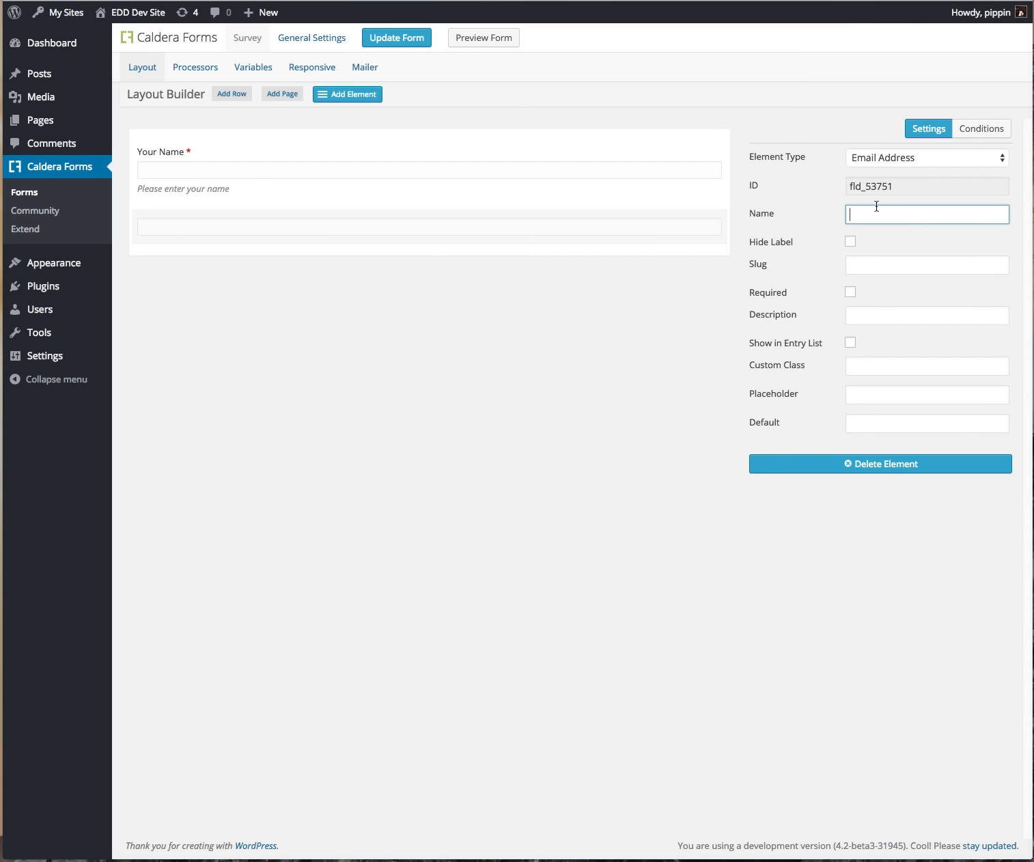
text(Email)
key(Tab)
key(Tab)
key(Tab)
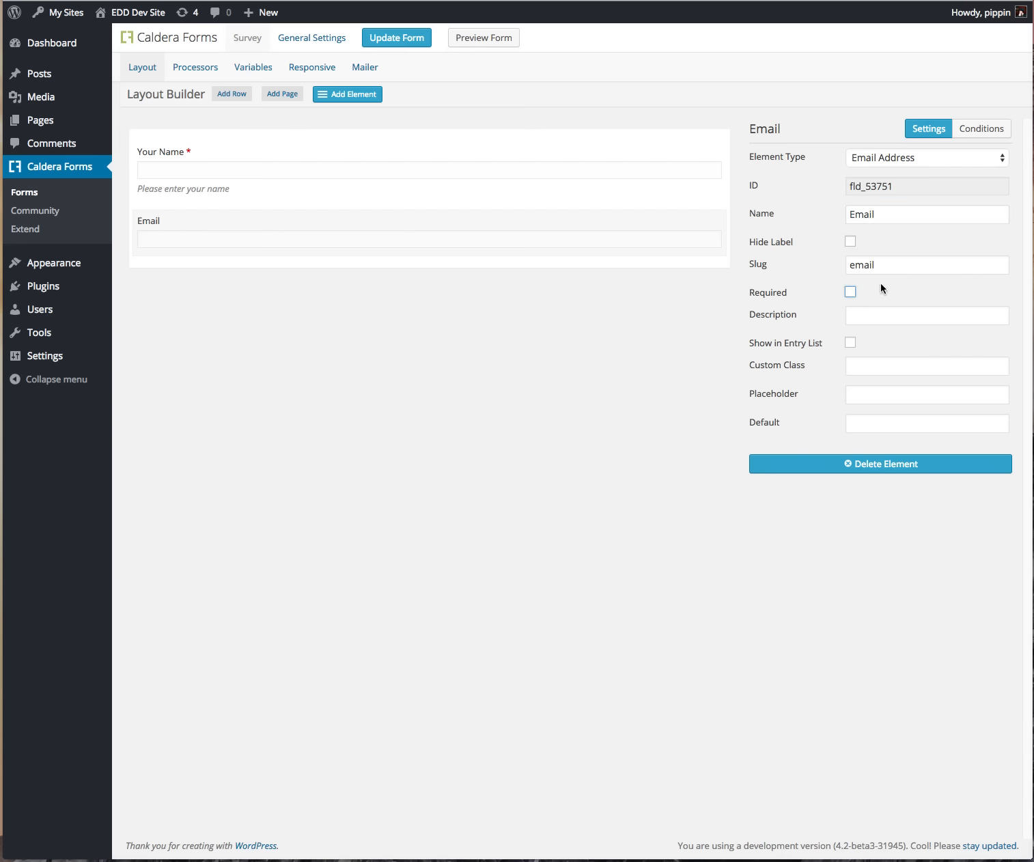
key(space)
key(Tab)
text(Enter y)
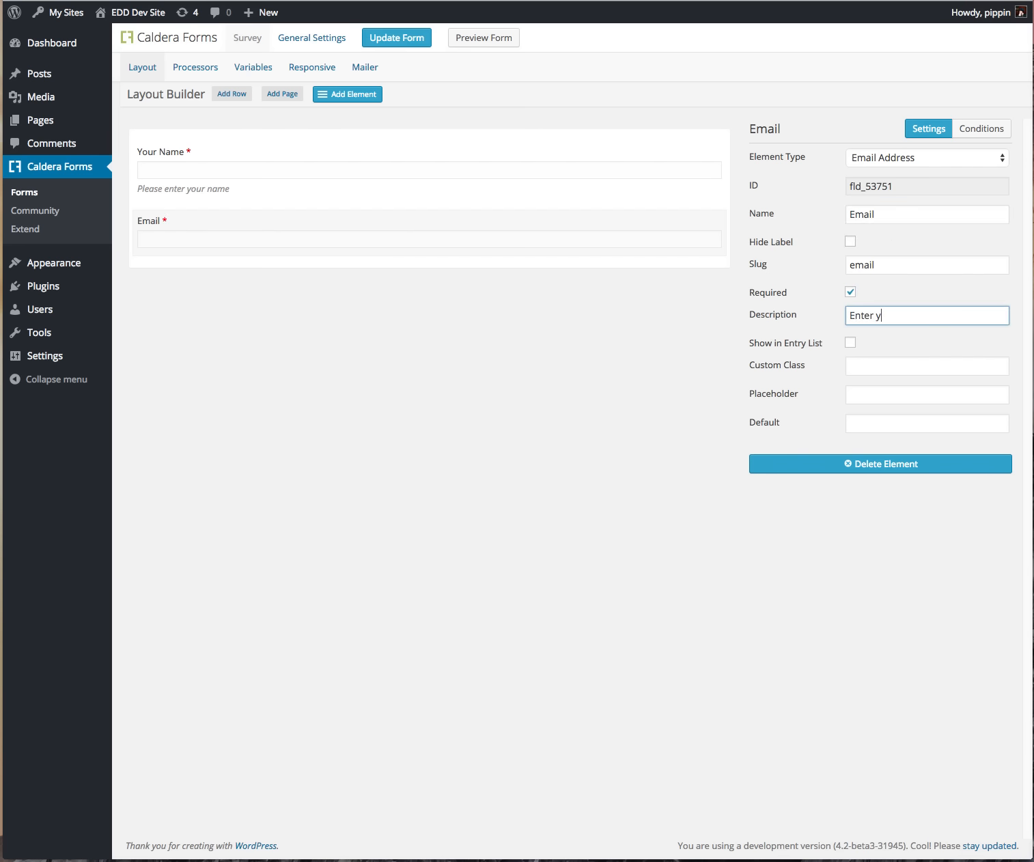
text(our email)
key(Tab)
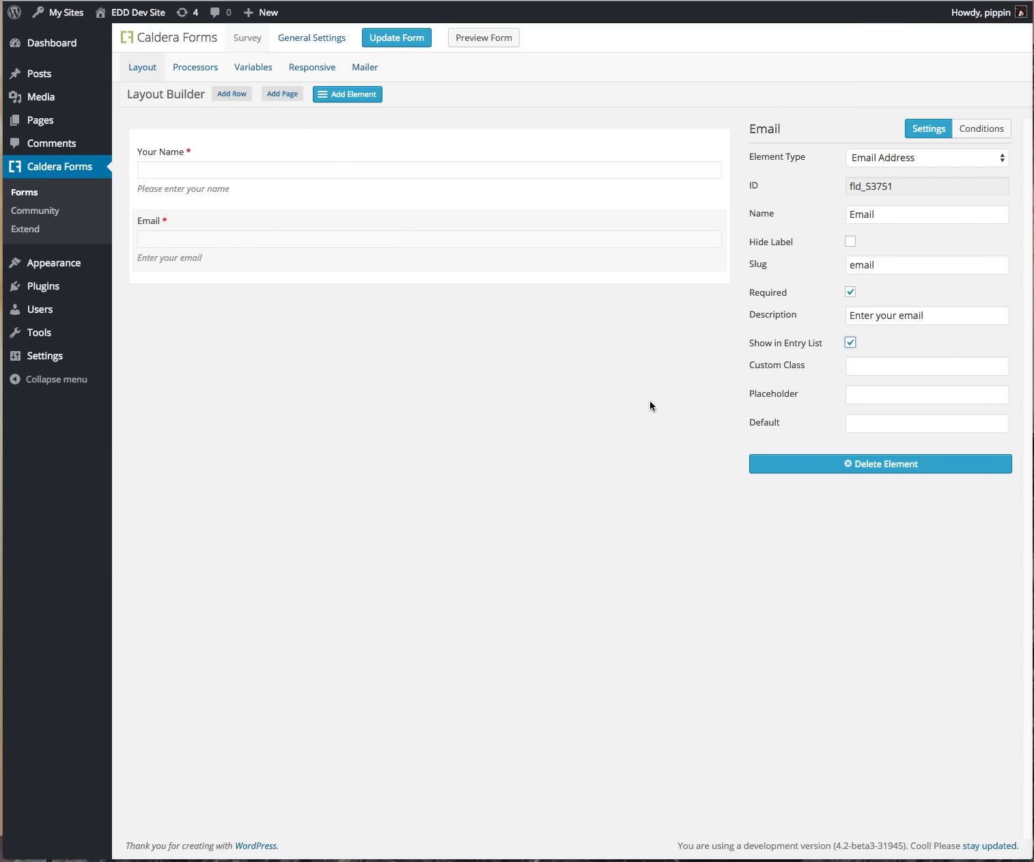
click(470, 438)
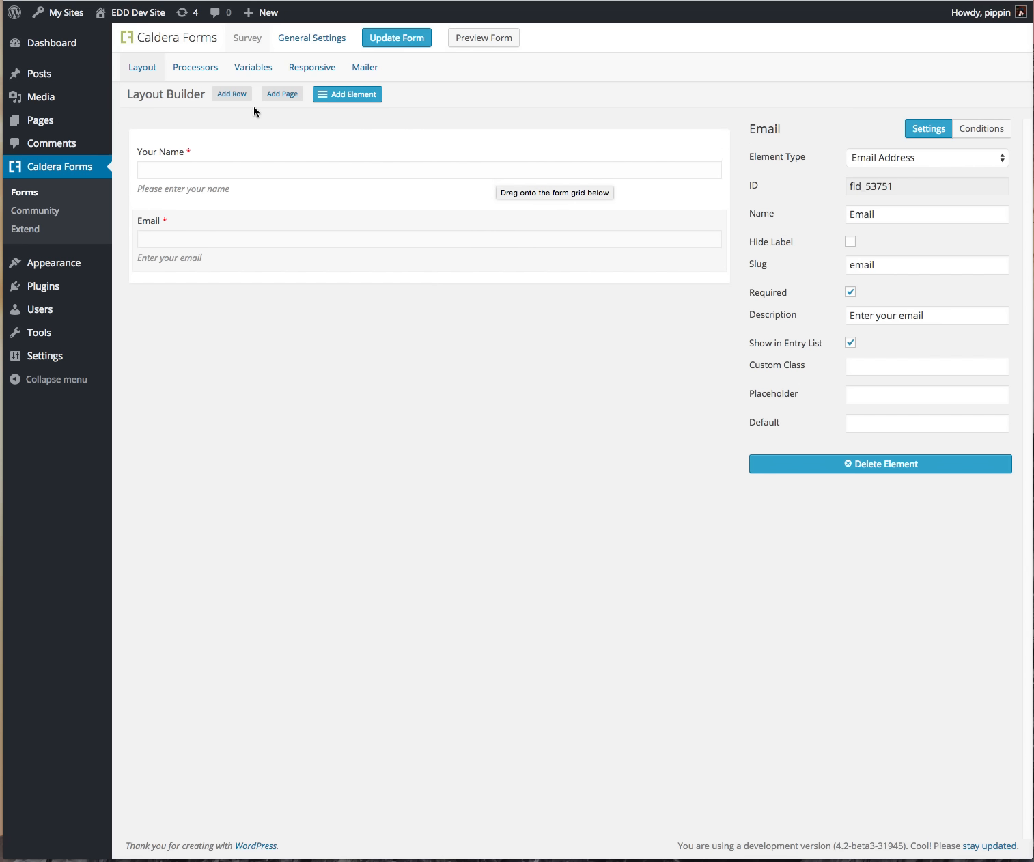
Step: Add a two-column row below Email and place a Checkbox field in its left column
click(233, 95)
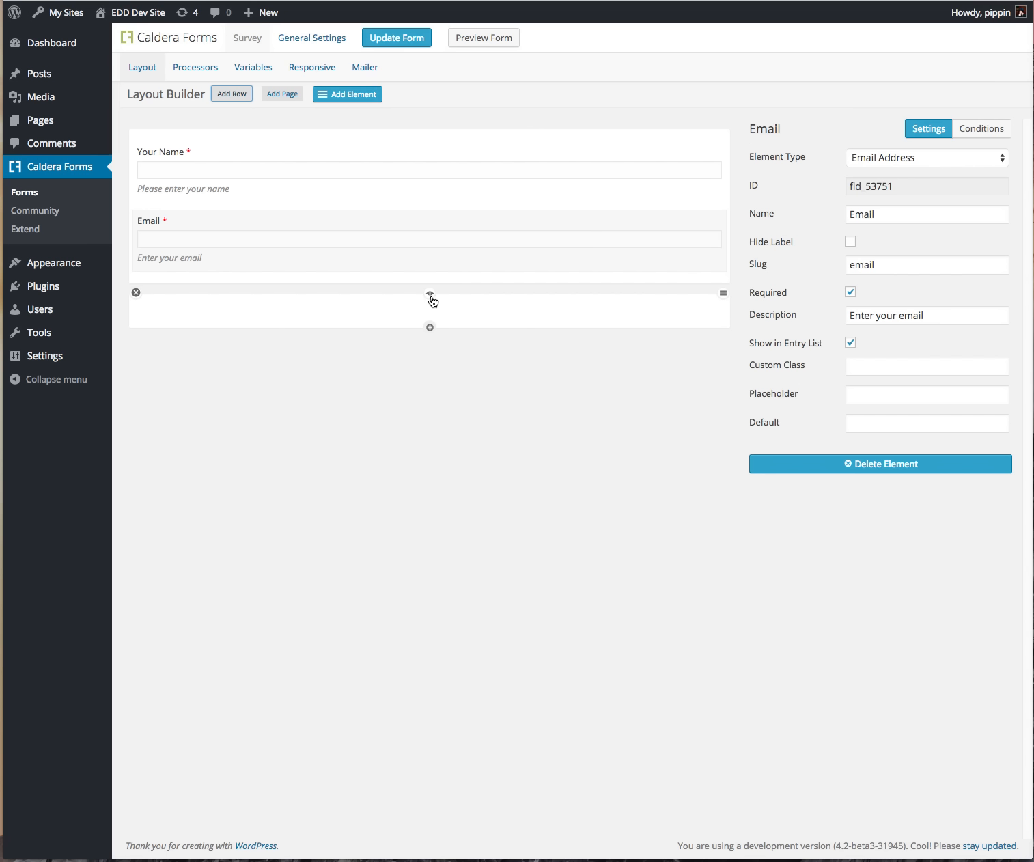
click(431, 298)
click(277, 327)
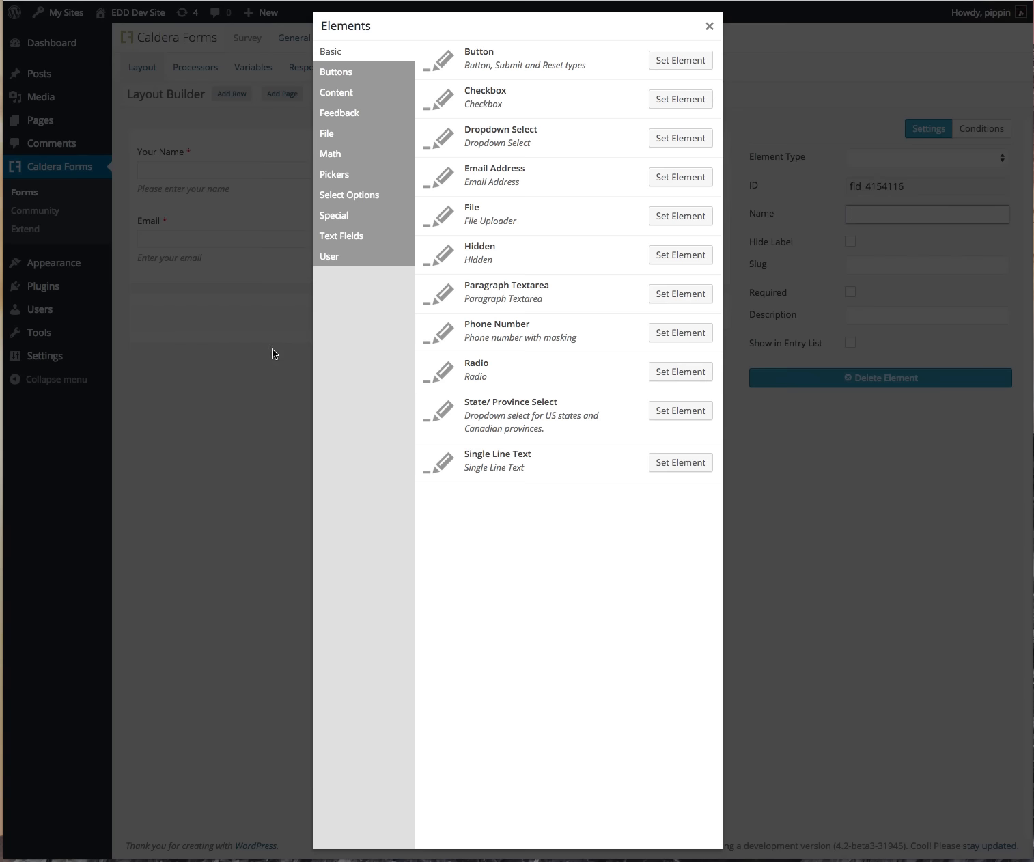
click(692, 99)
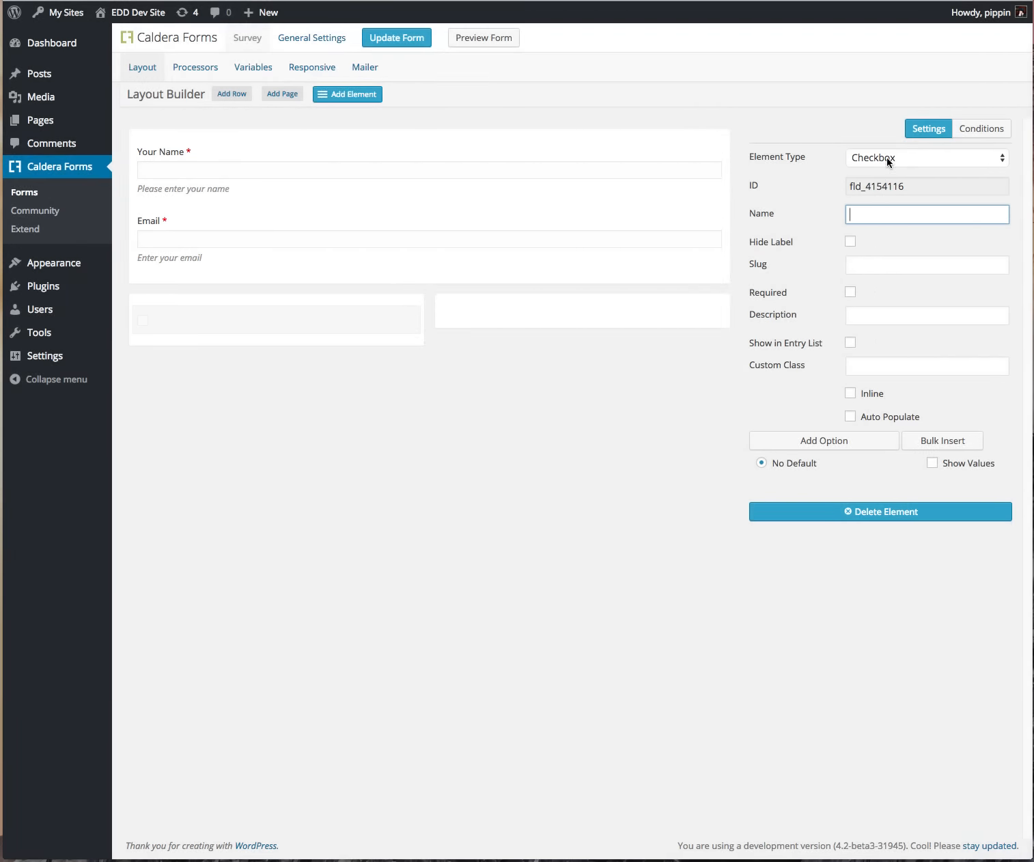
Step: Name the checkbox Happy, describe it 'How'd we do?', and show it in the entry list
click(889, 160)
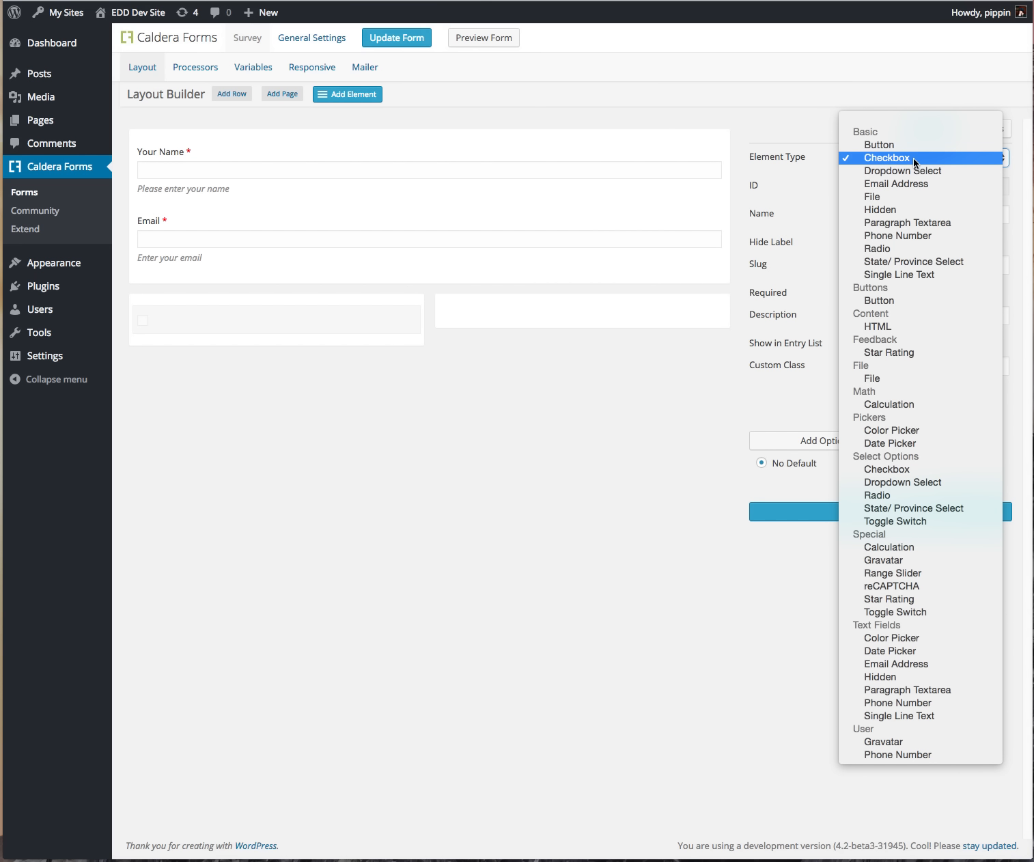
click(913, 160)
click(951, 215)
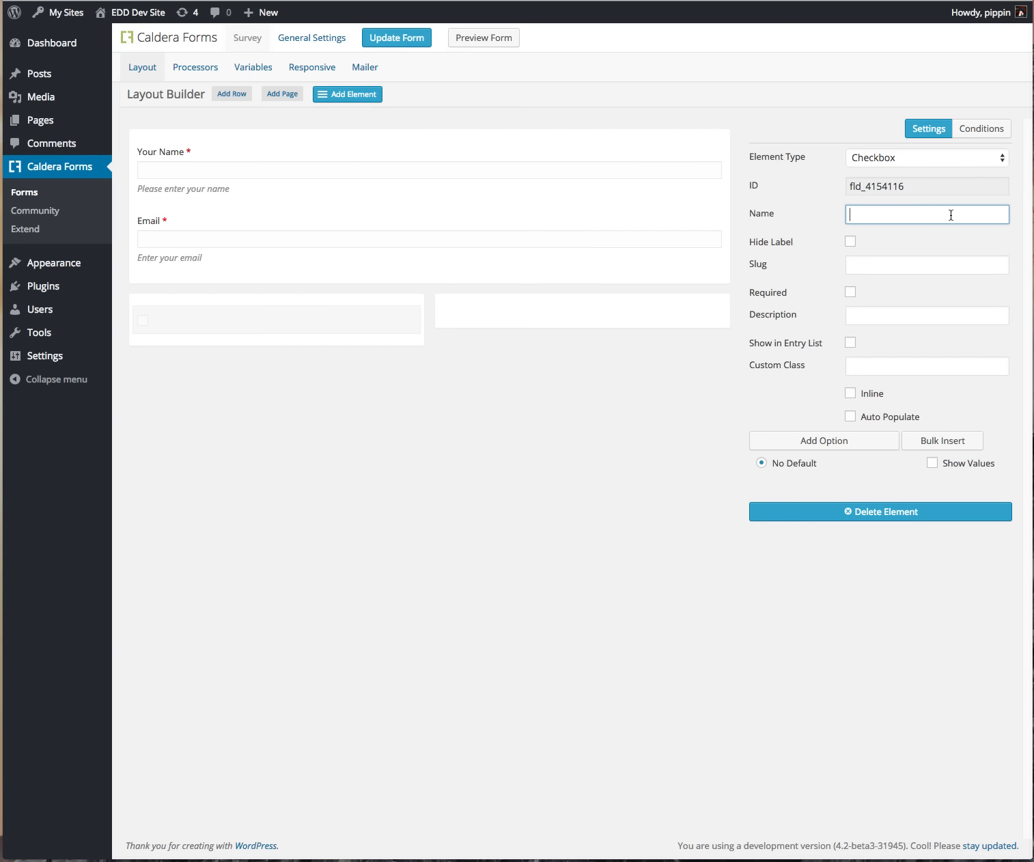
text(Happy)
key(Tab)
key(Tab)
key(Tab)
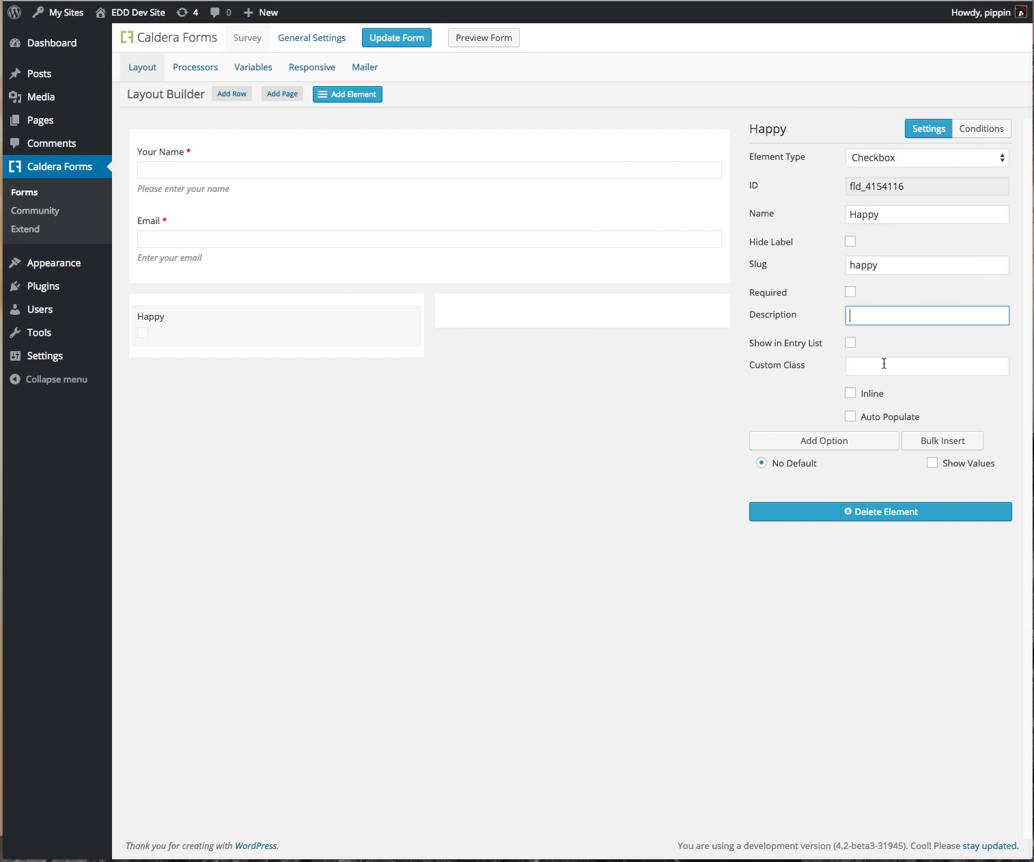
text(Were you happy?)
click(835, 441)
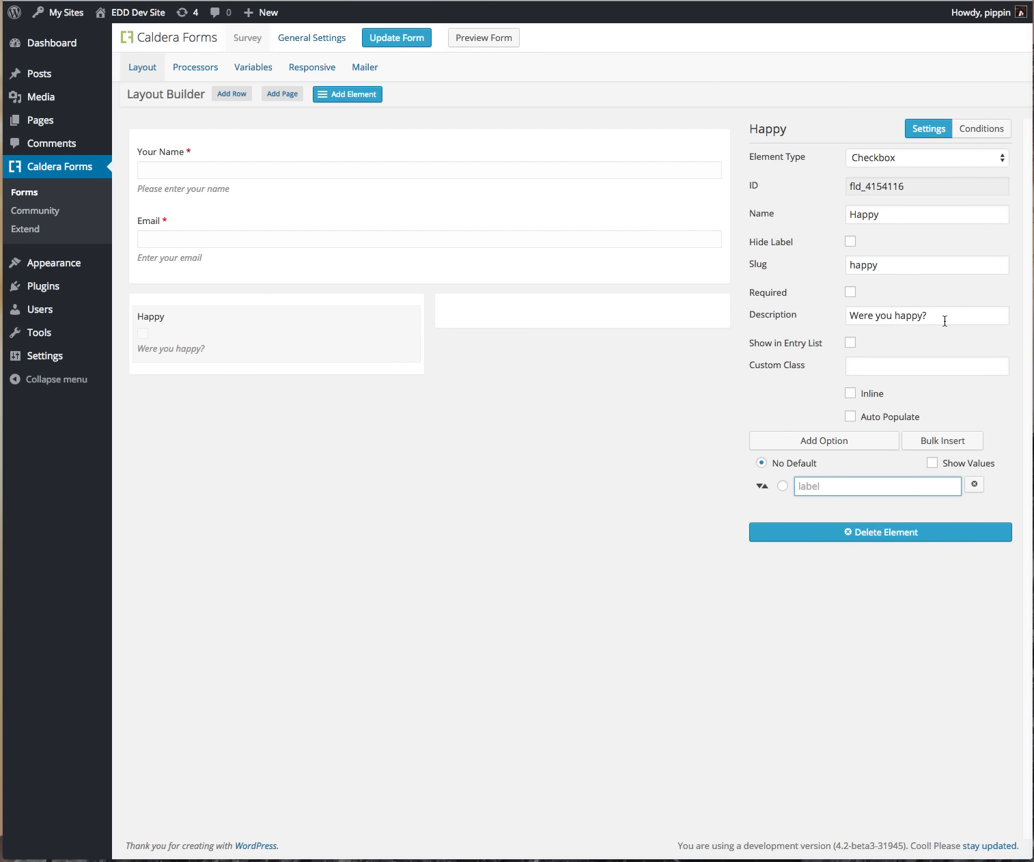
drag(945, 321, 797, 309)
text(How)
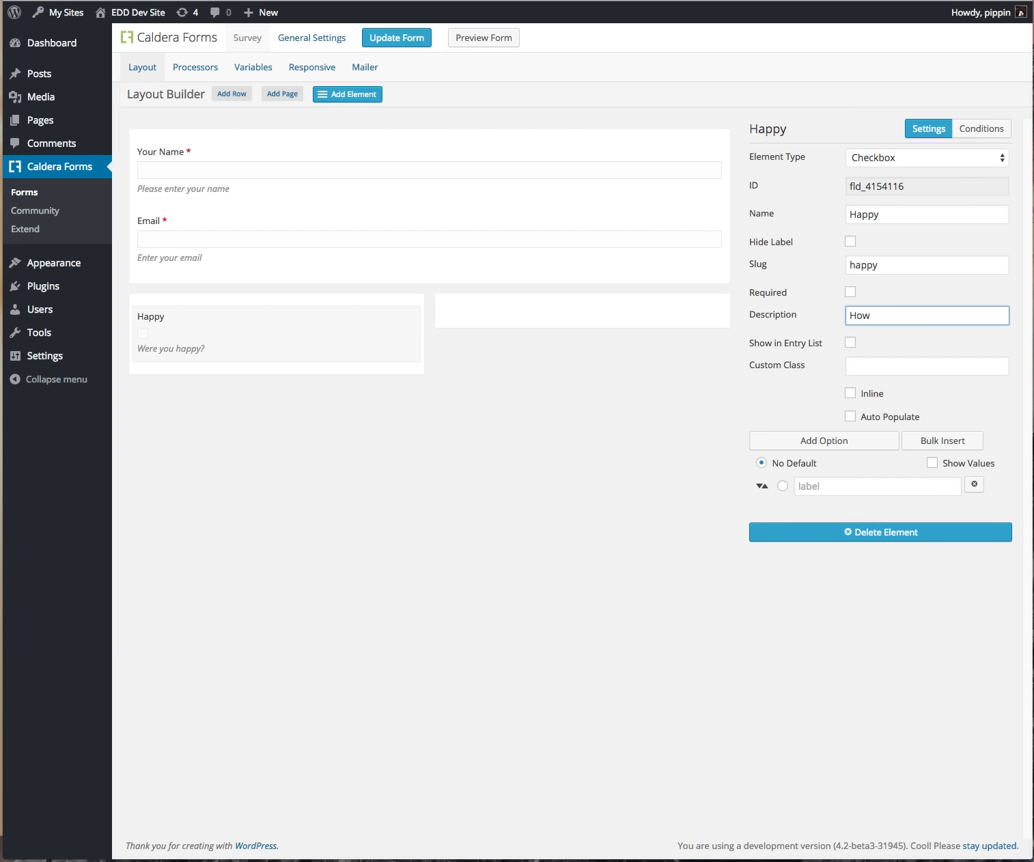
key(super+a)
text(Did)
key(BackSpace)
key(BackSpace)
key(BackSpace)
key(BackSpace)
text(How'd we do?)
click(851, 343)
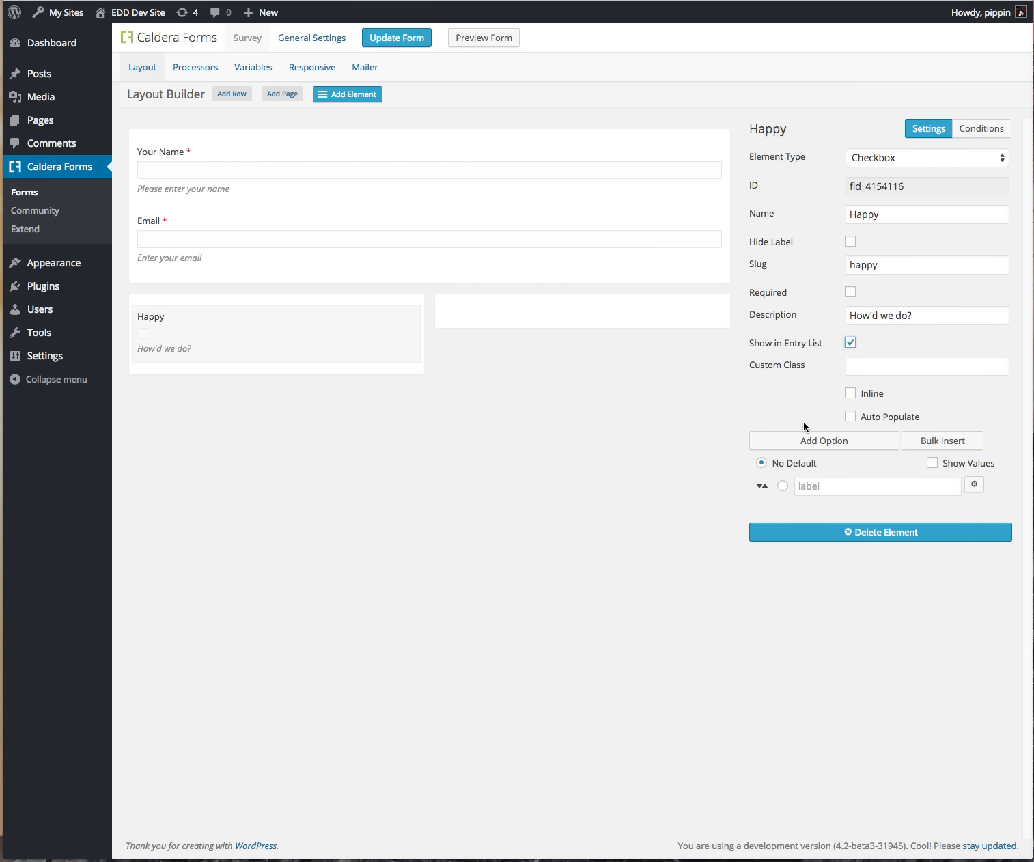
Step: Add the options Great!, Okay and Not good, keeping Great! at the top
click(818, 488)
text(Great!)
click(820, 440)
click(819, 441)
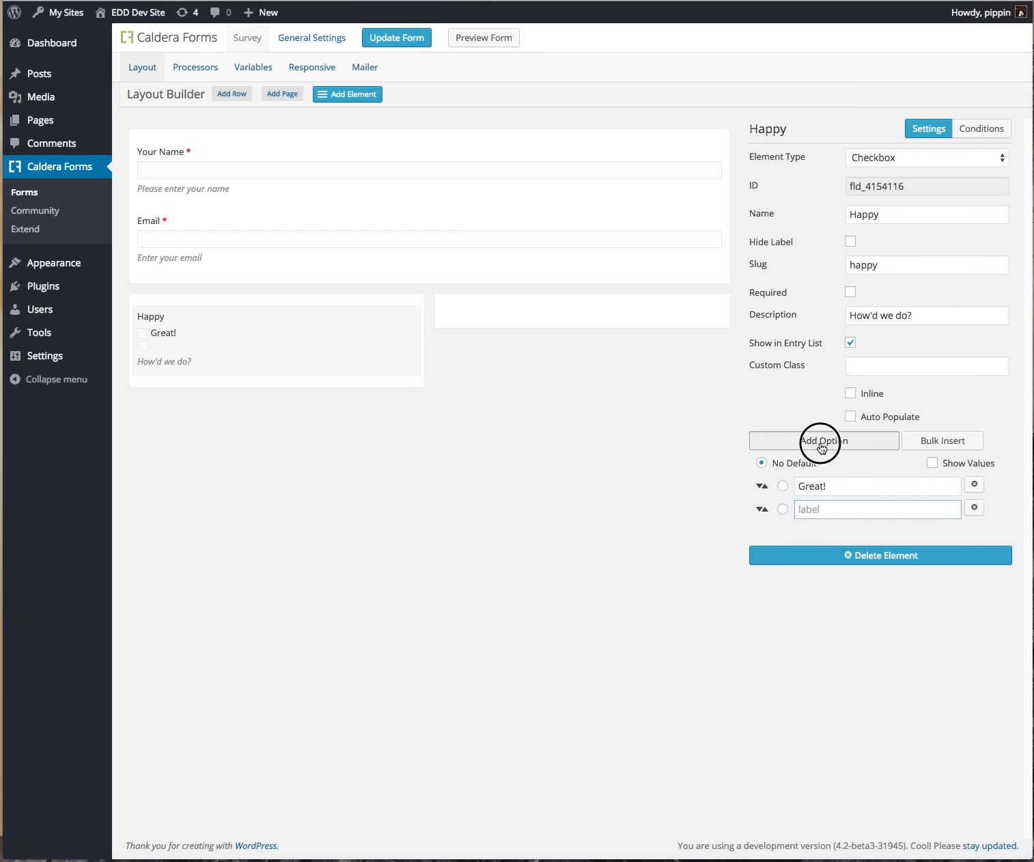
text(Okay)
key(Tab)
key(Tab)
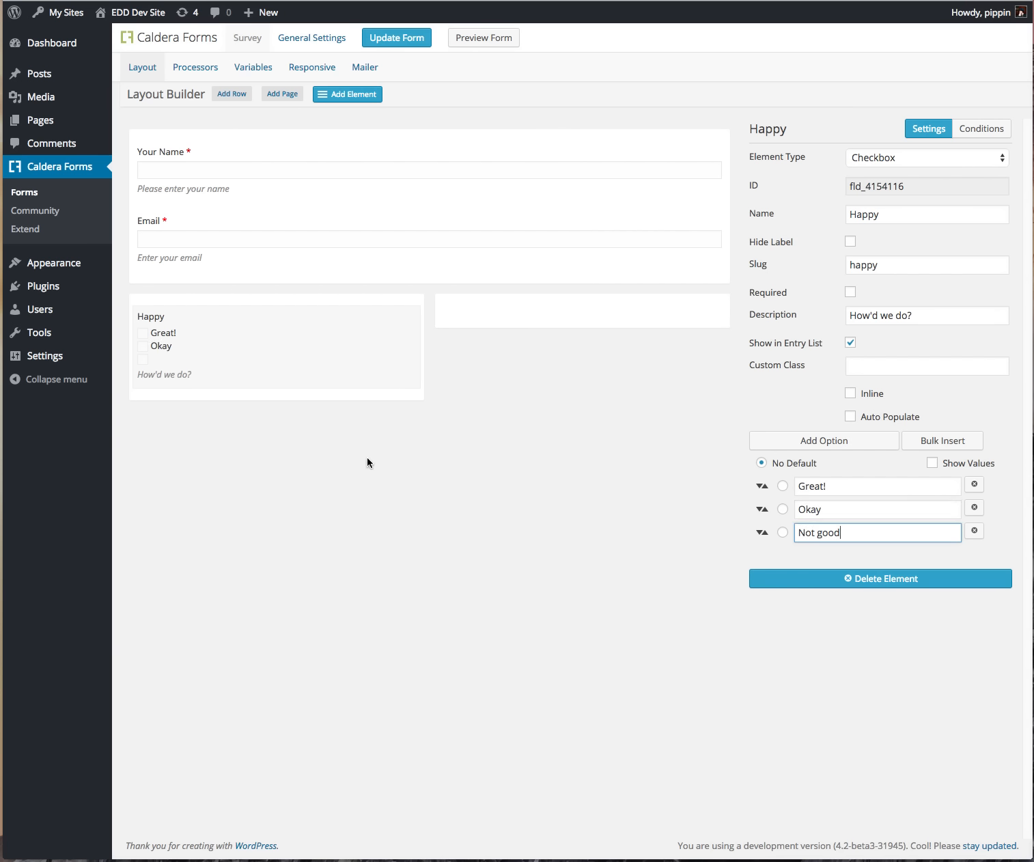
click(420, 515)
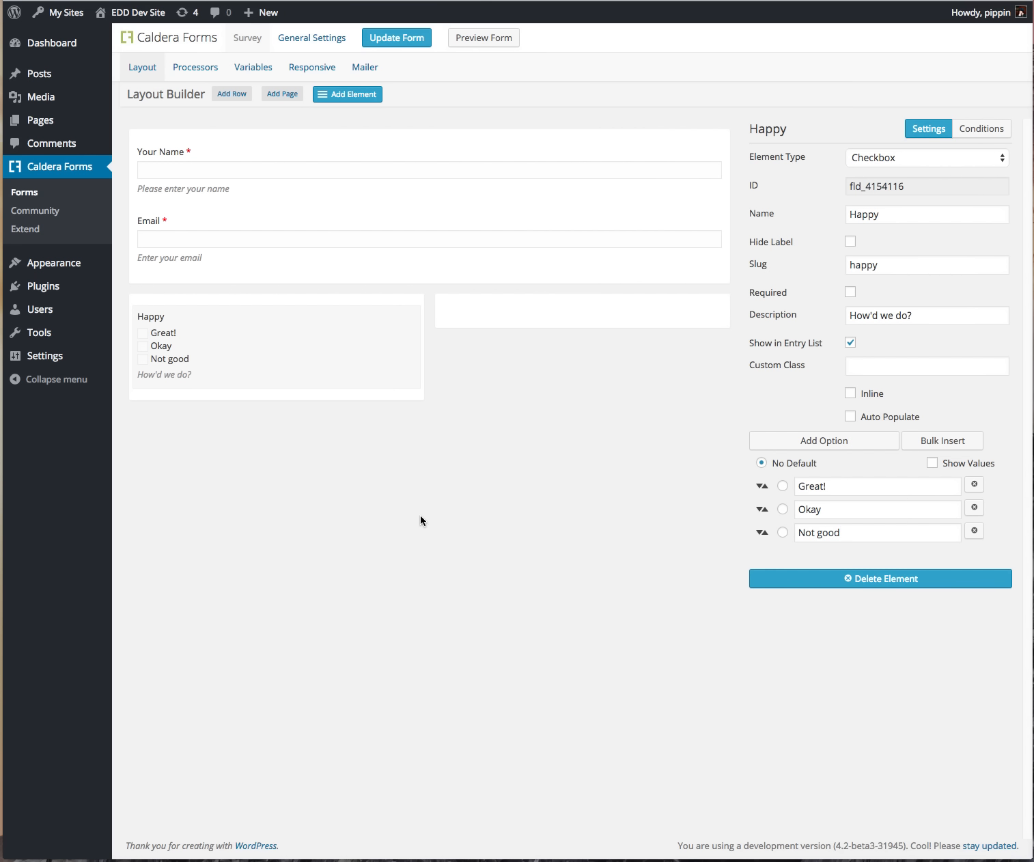
click(931, 465)
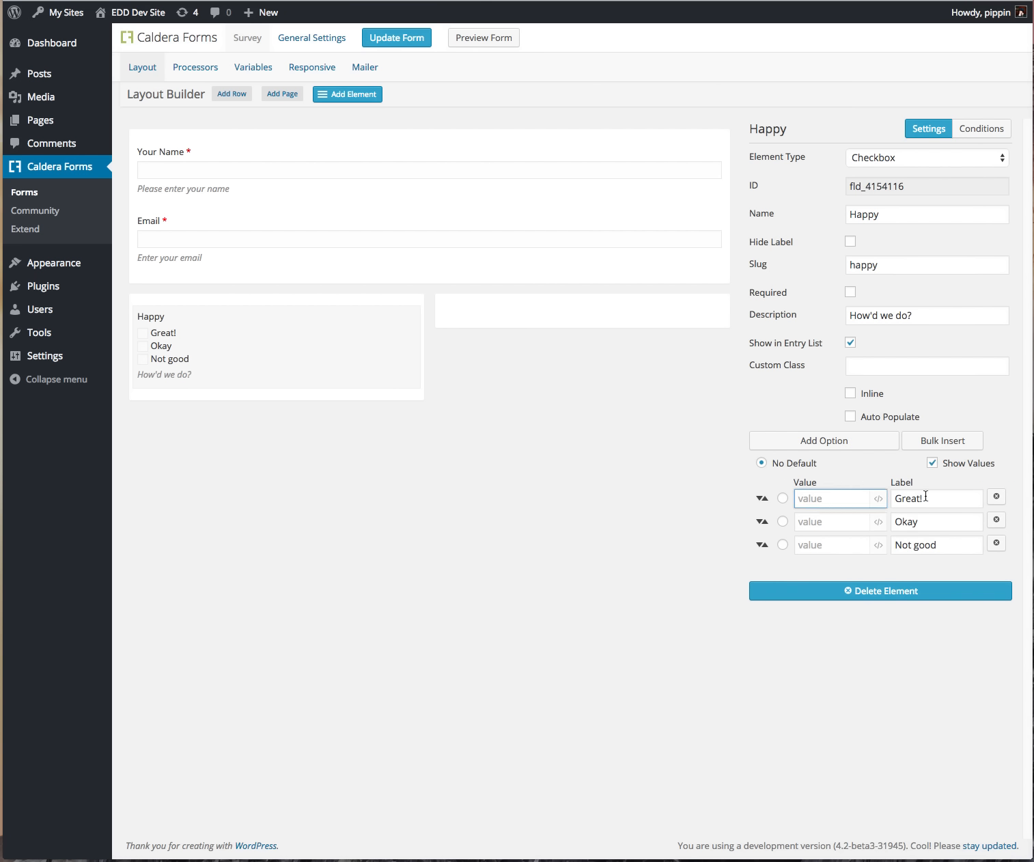
click(932, 463)
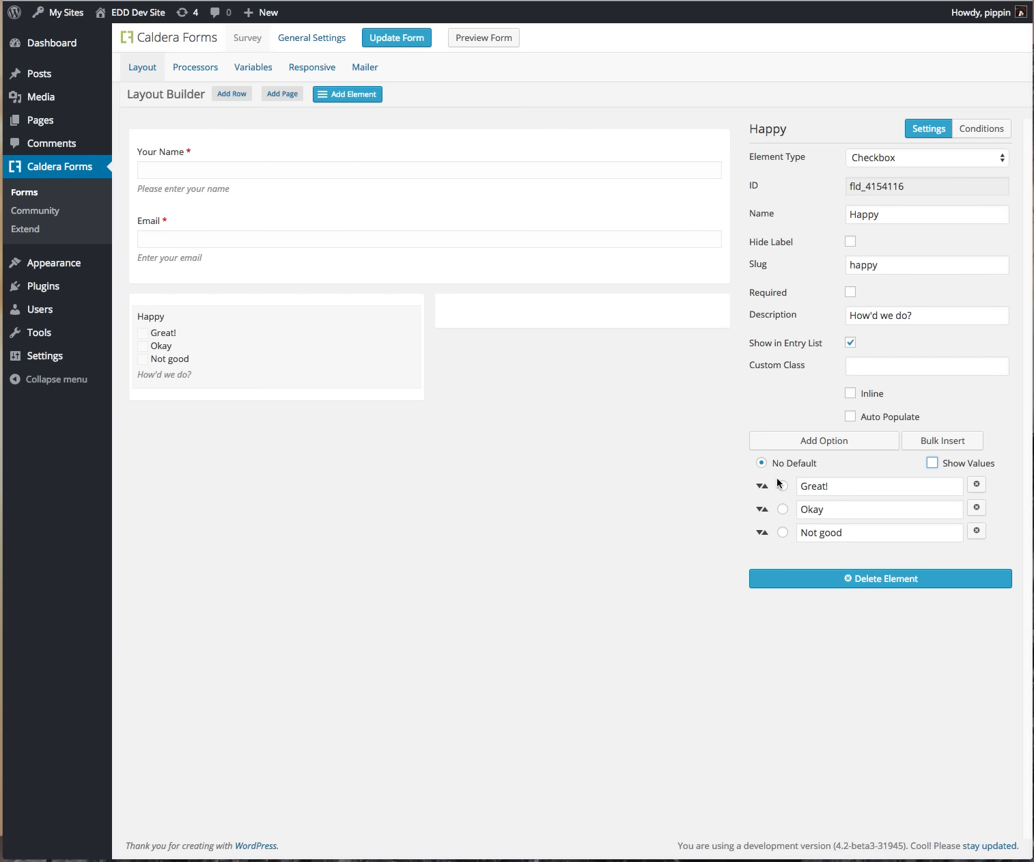
mouse_move(761, 486)
mouse_down()
mouse_move(764, 513)
mouse_move(751, 474)
mouse_move(764, 492)
mouse_move(757, 511)
mouse_up()
drag(769, 514, 763, 483)
Step: Add a dropdown select named Recommend us, described 'Would you recommend us?'
click(277, 399)
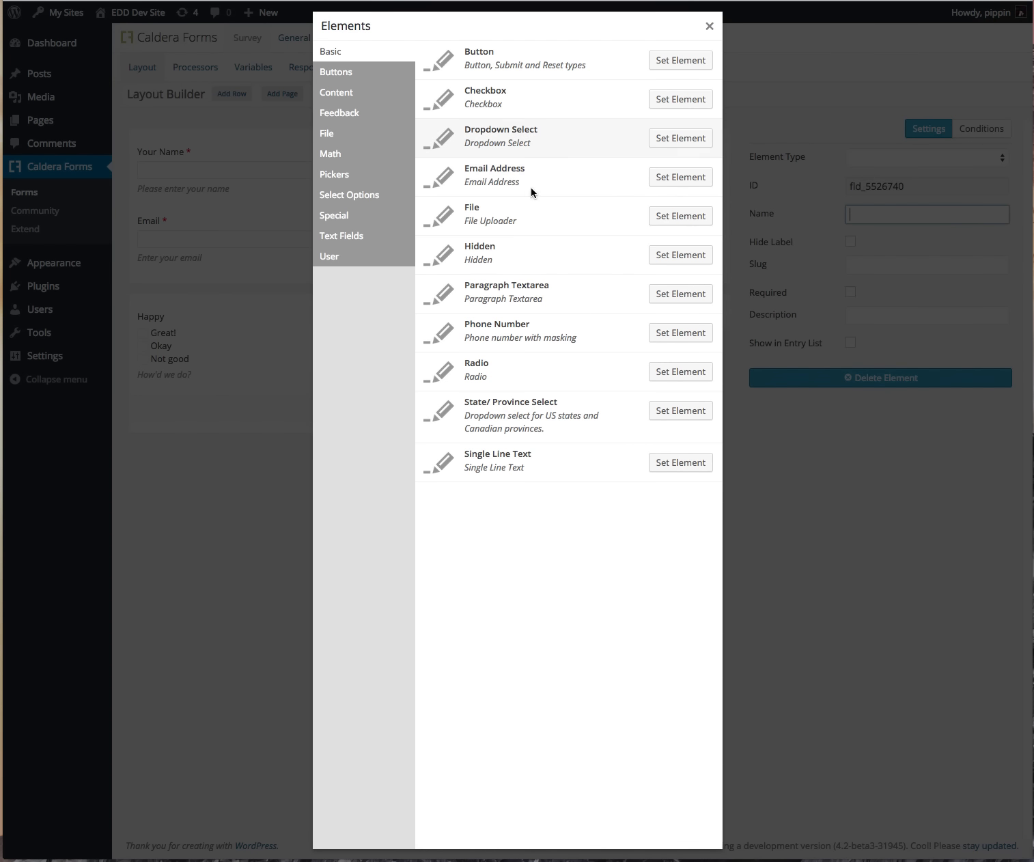
click(689, 139)
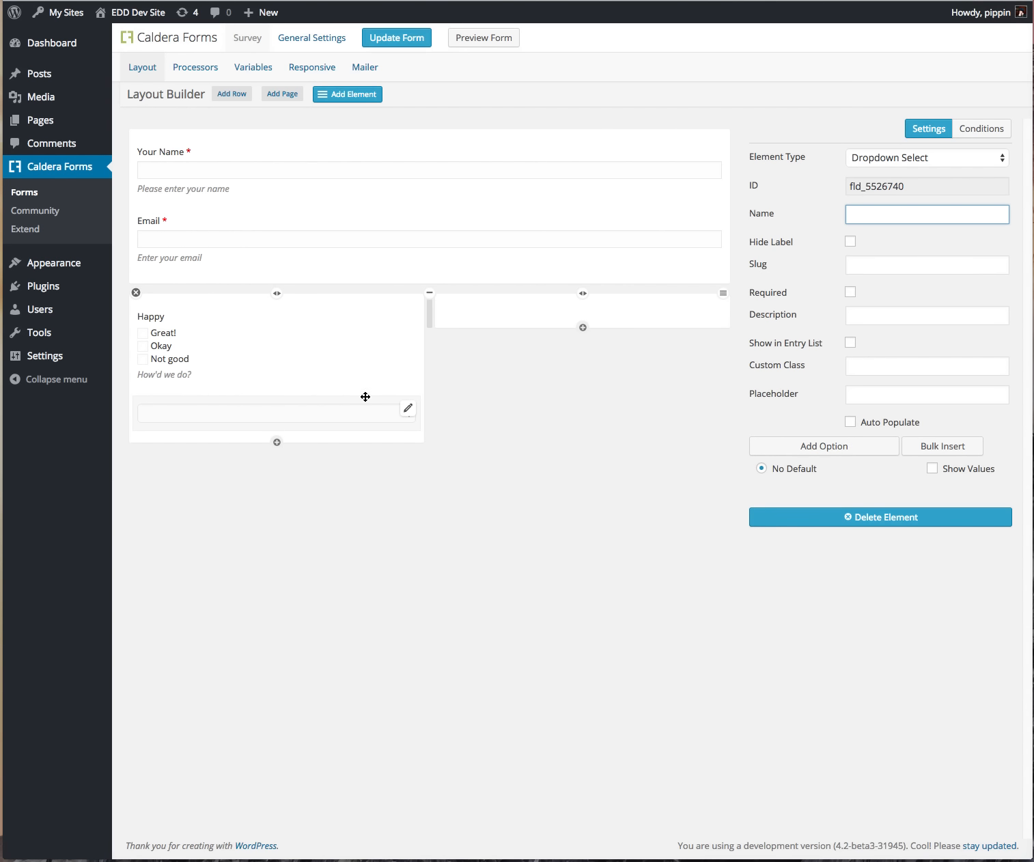
click(890, 216)
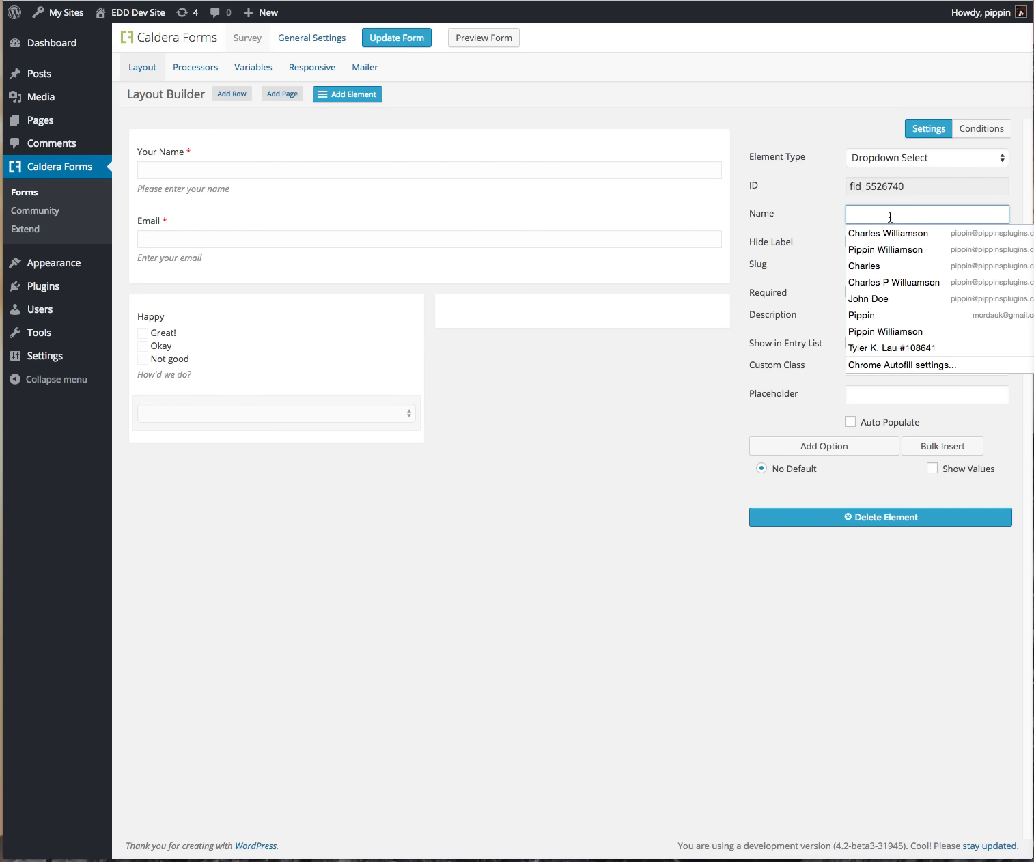
text(Woul)
key(ctrl+a)
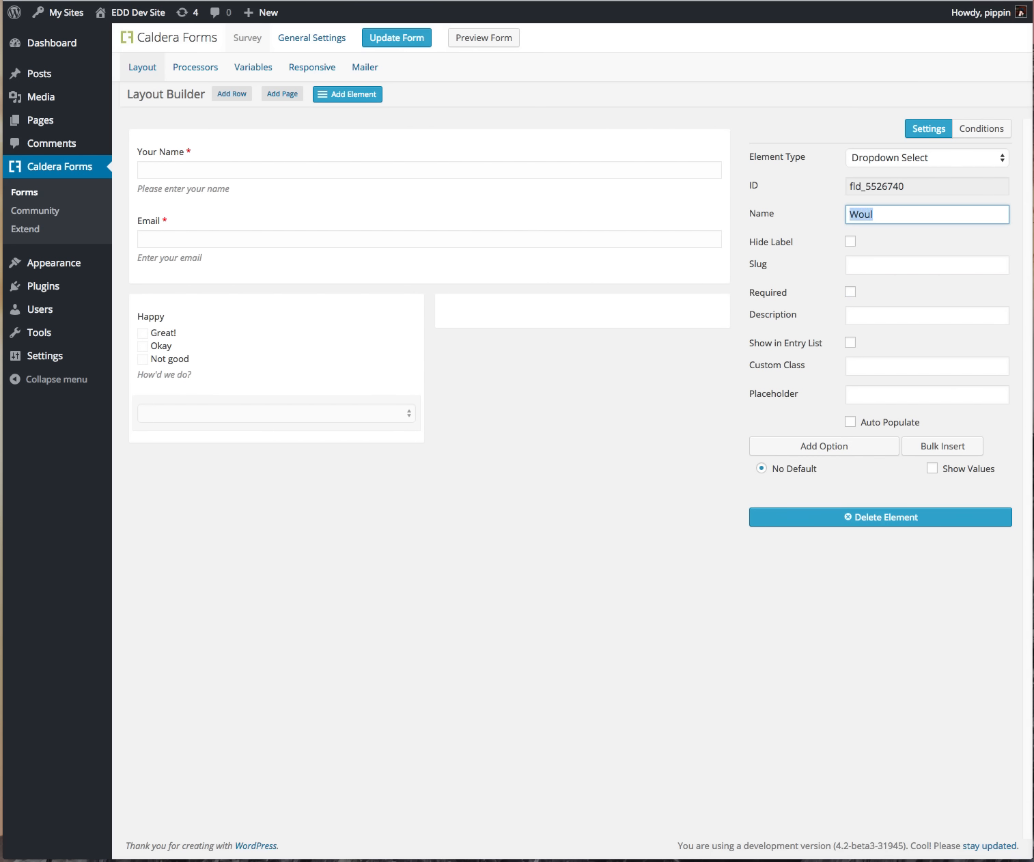
text(Re)
key(Tab)
key(Tab)
key(Tab)
key(Tab)
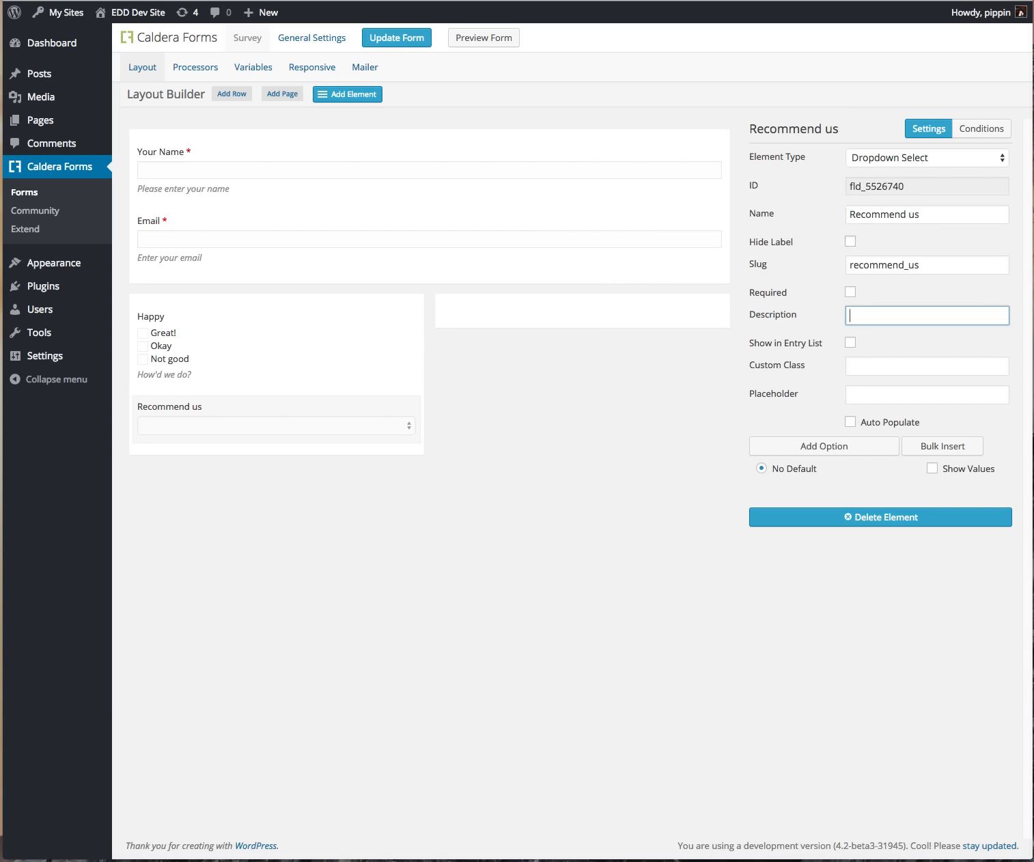
text(EWo)
key(BackSpace)
text(Would you recommend us?)
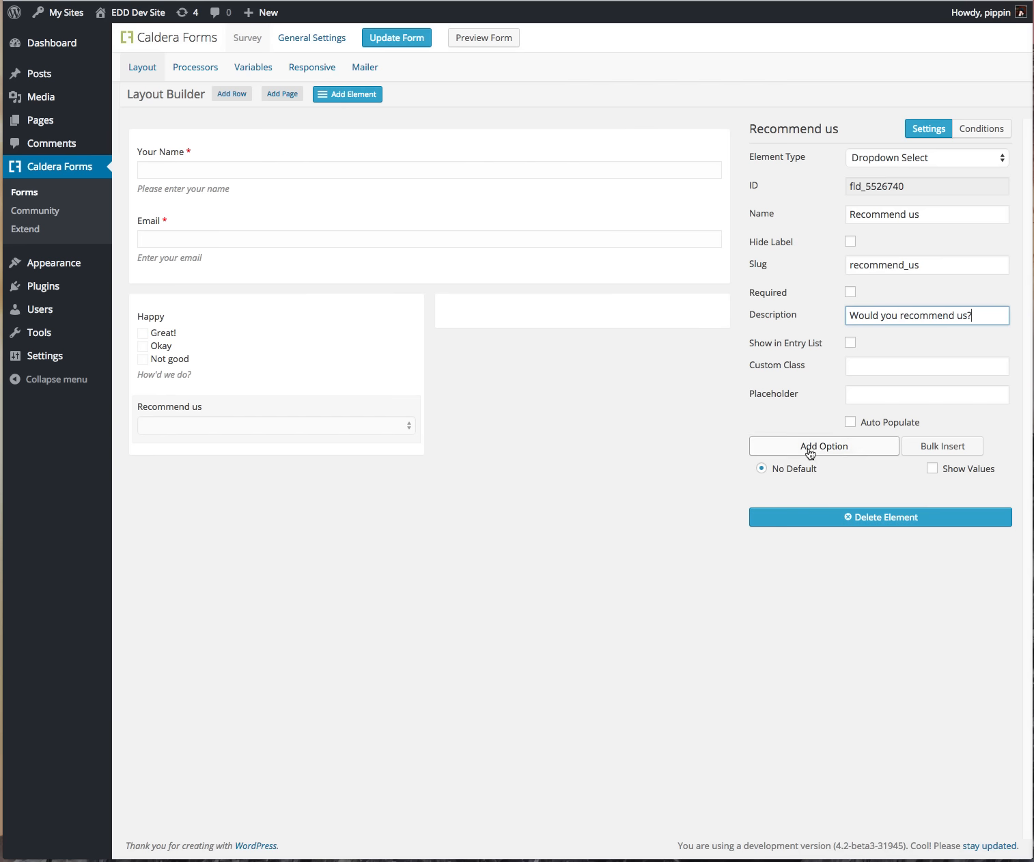
Step: Give the dropdown the options Yes and No, with Yes as the default
click(813, 446)
click(813, 448)
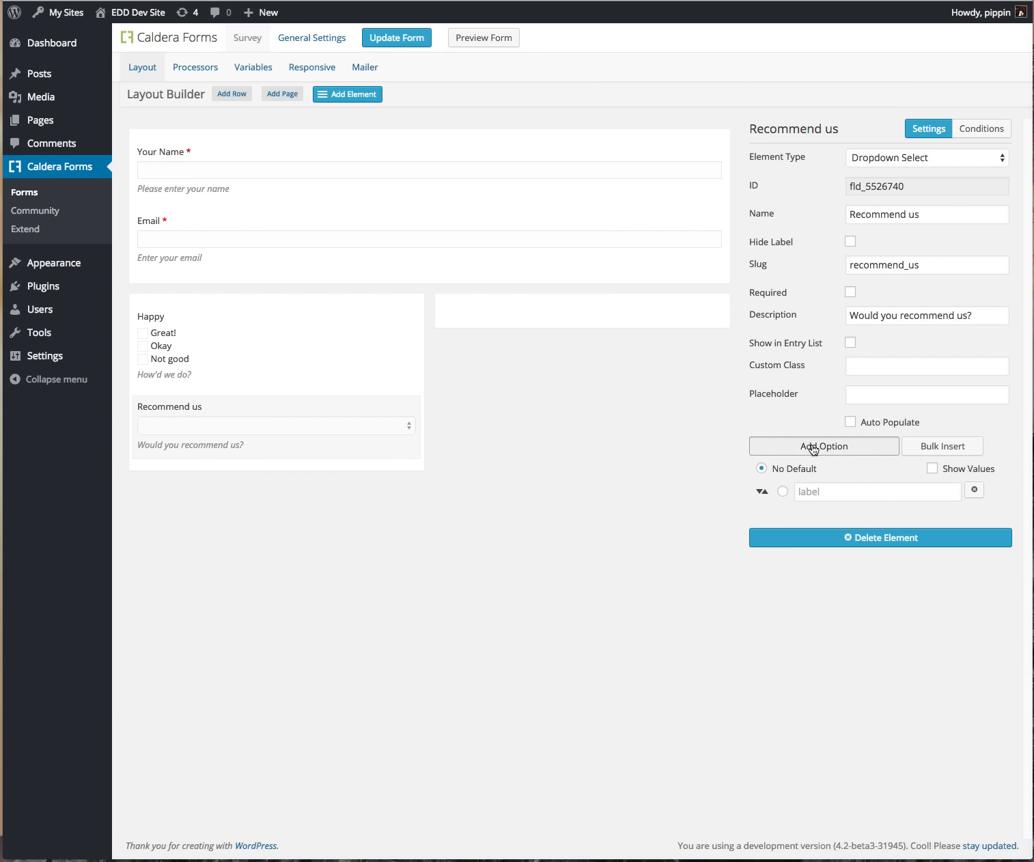
click(823, 491)
text(Yes)
click(816, 514)
text(No)
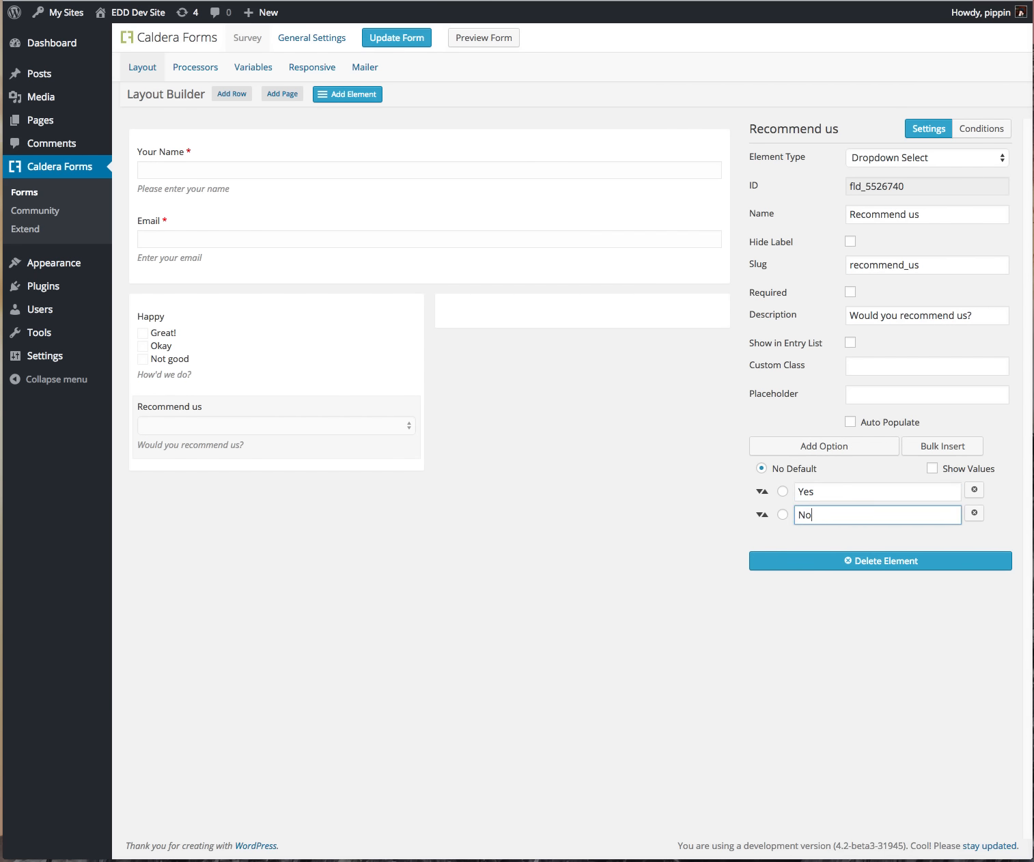
click(783, 492)
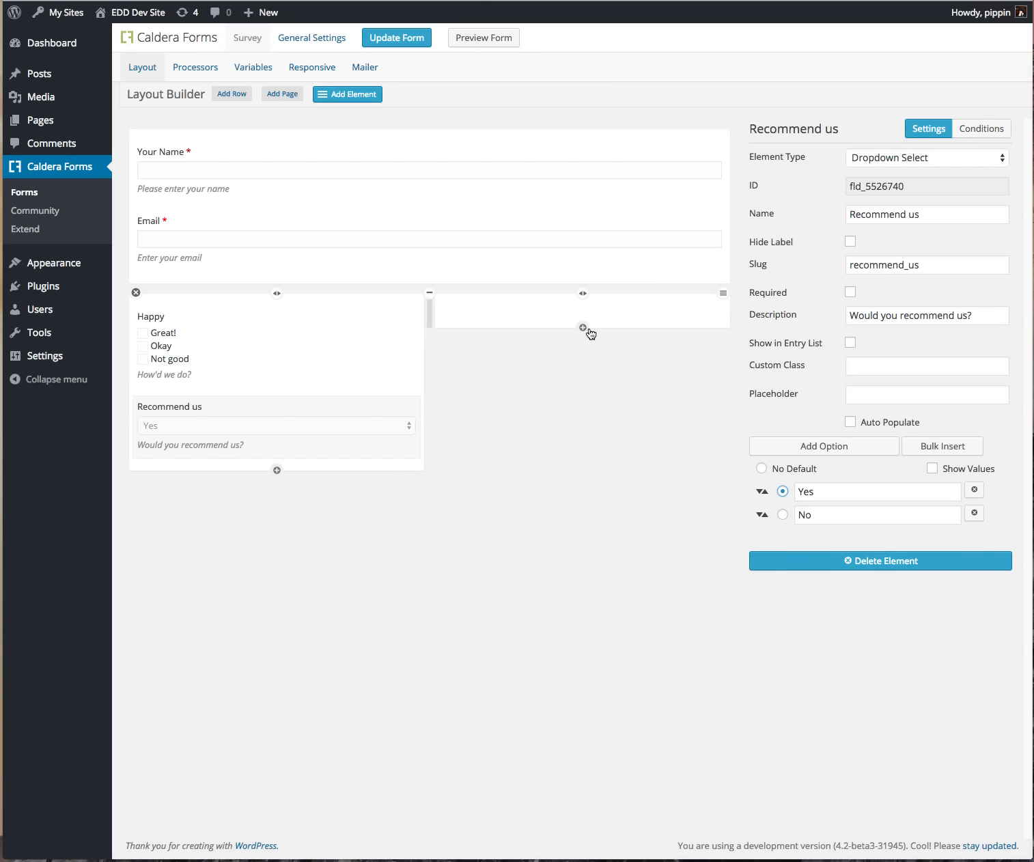
Step: Add a Feedback paragraph textarea, described 'Any feedback for us?', with 8 rows, and save the form
click(582, 328)
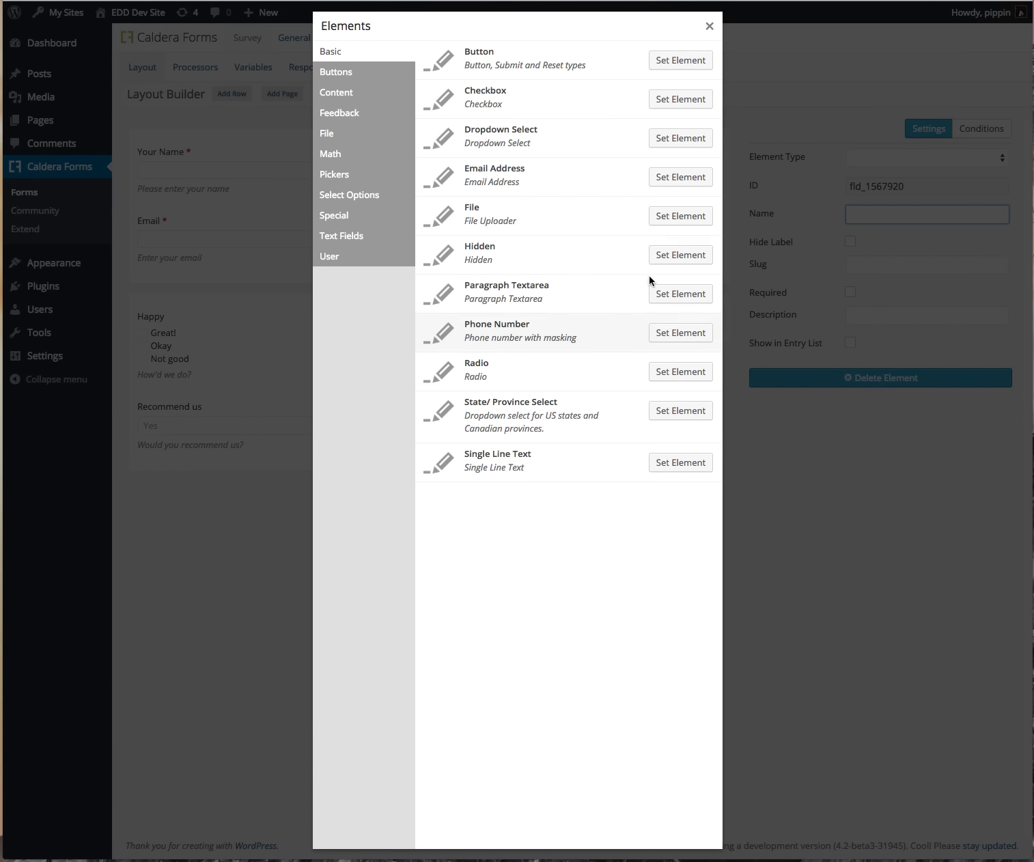
click(677, 293)
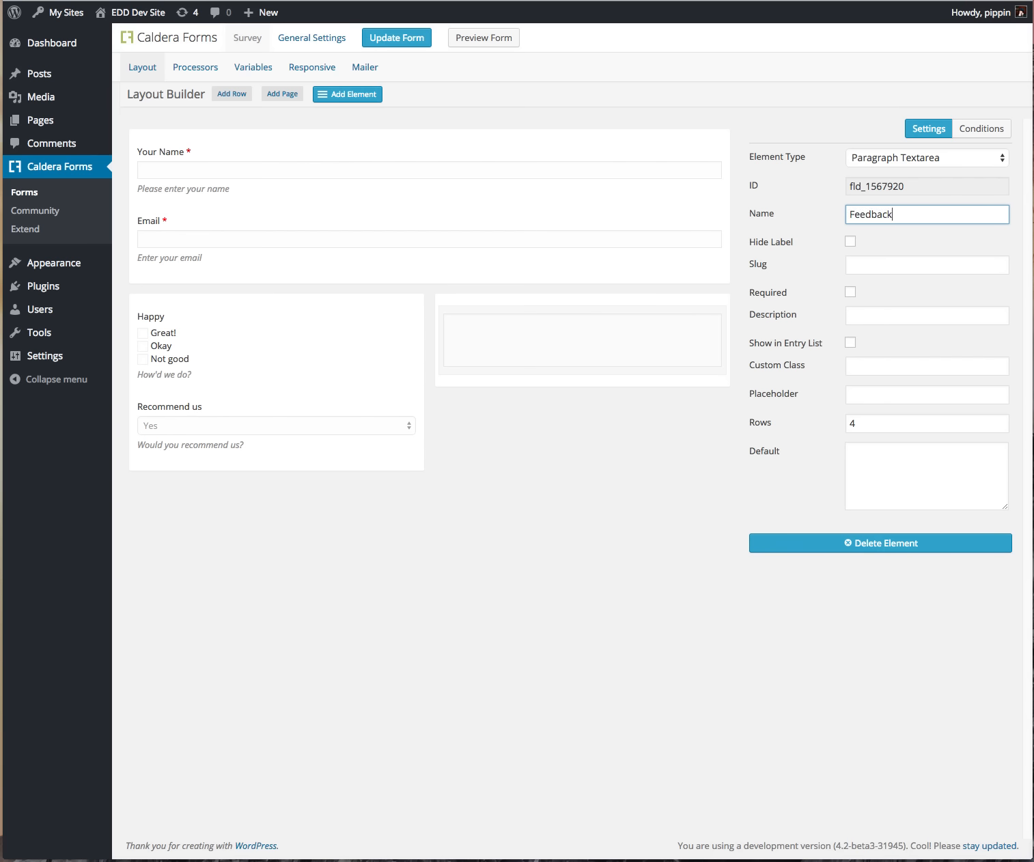
click(870, 314)
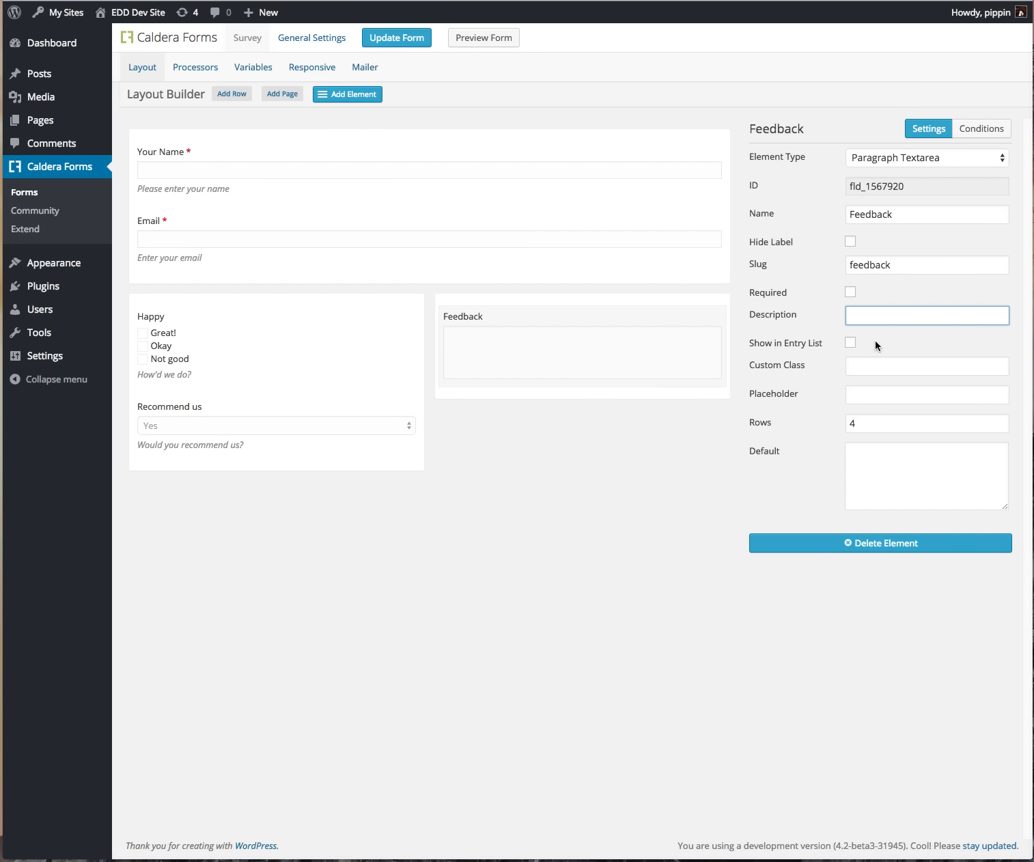
text(Any )
text(feedback you wou)
click(874, 424)
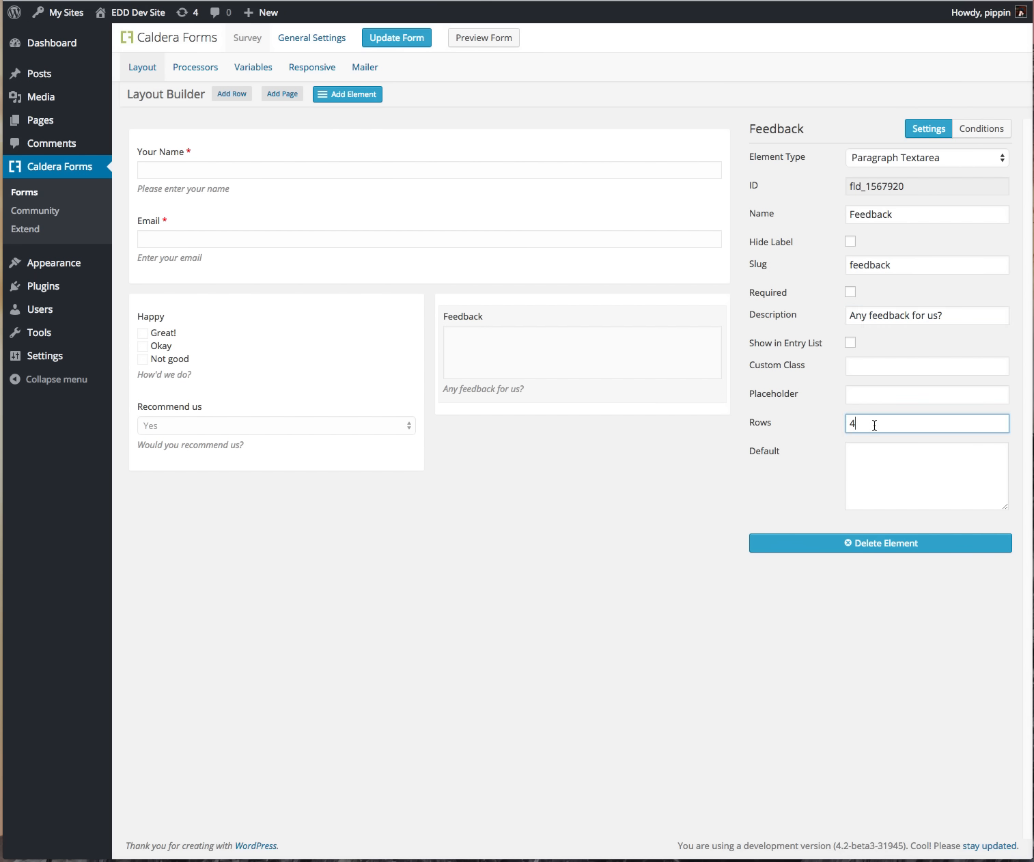
click(660, 470)
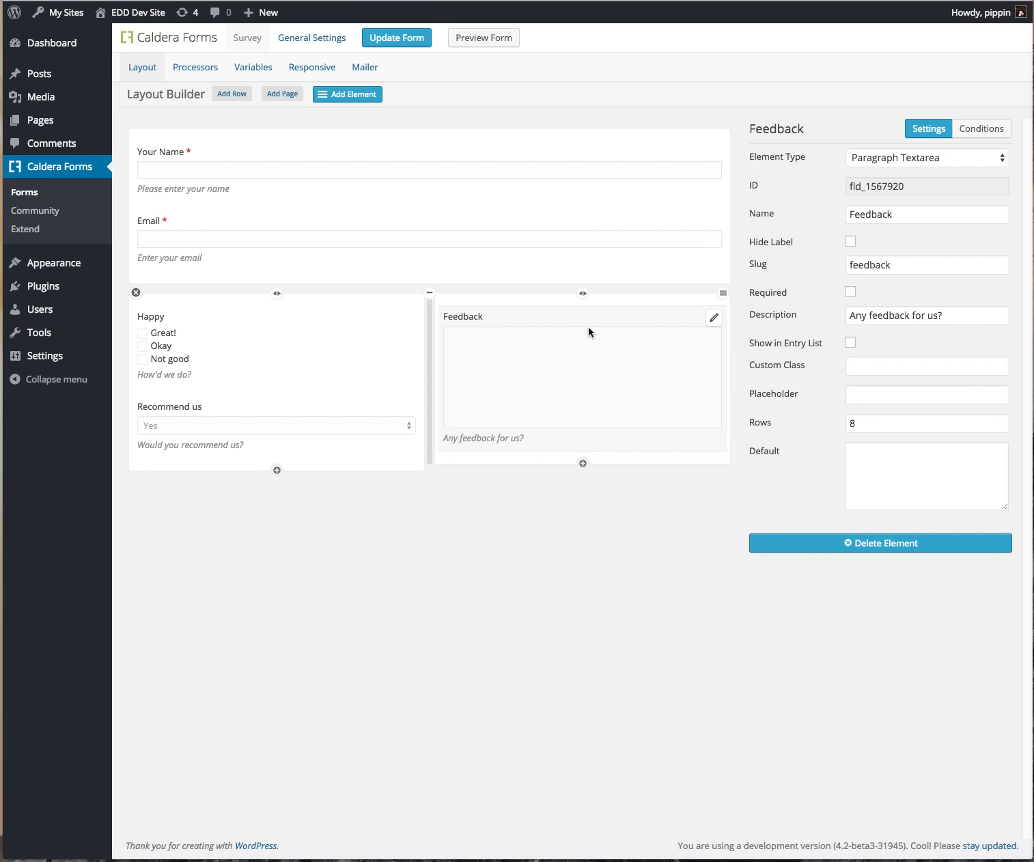
click(414, 39)
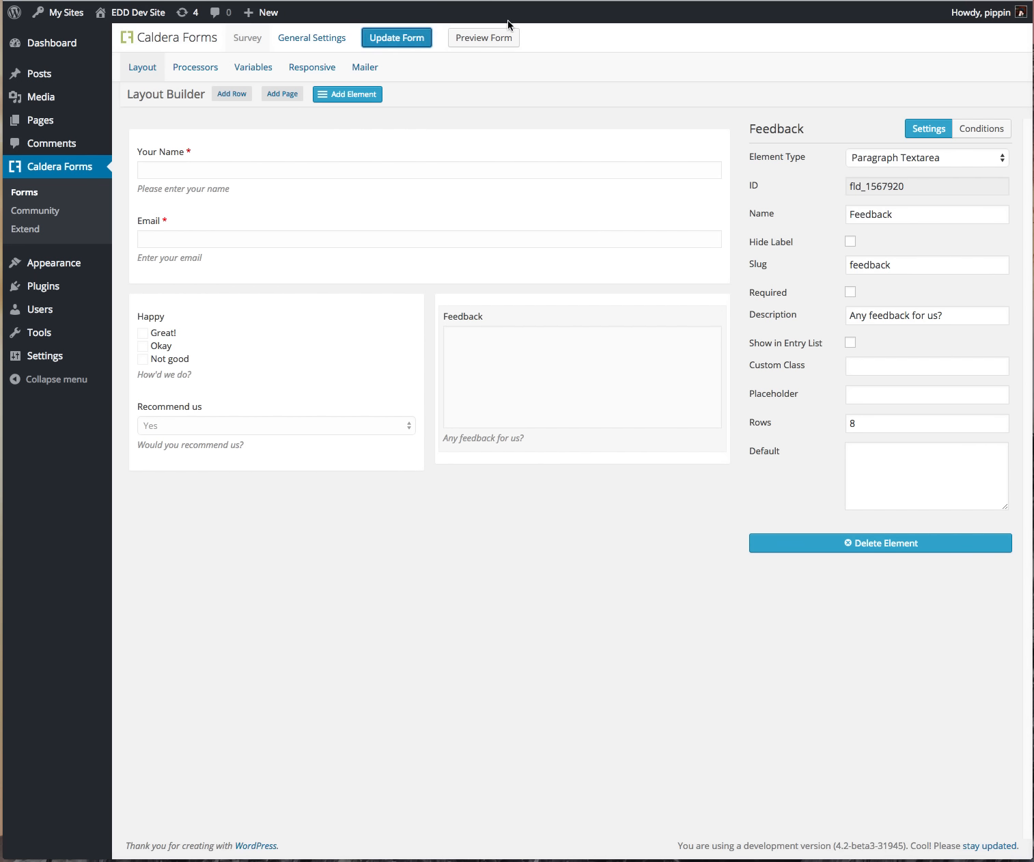
click(497, 40)
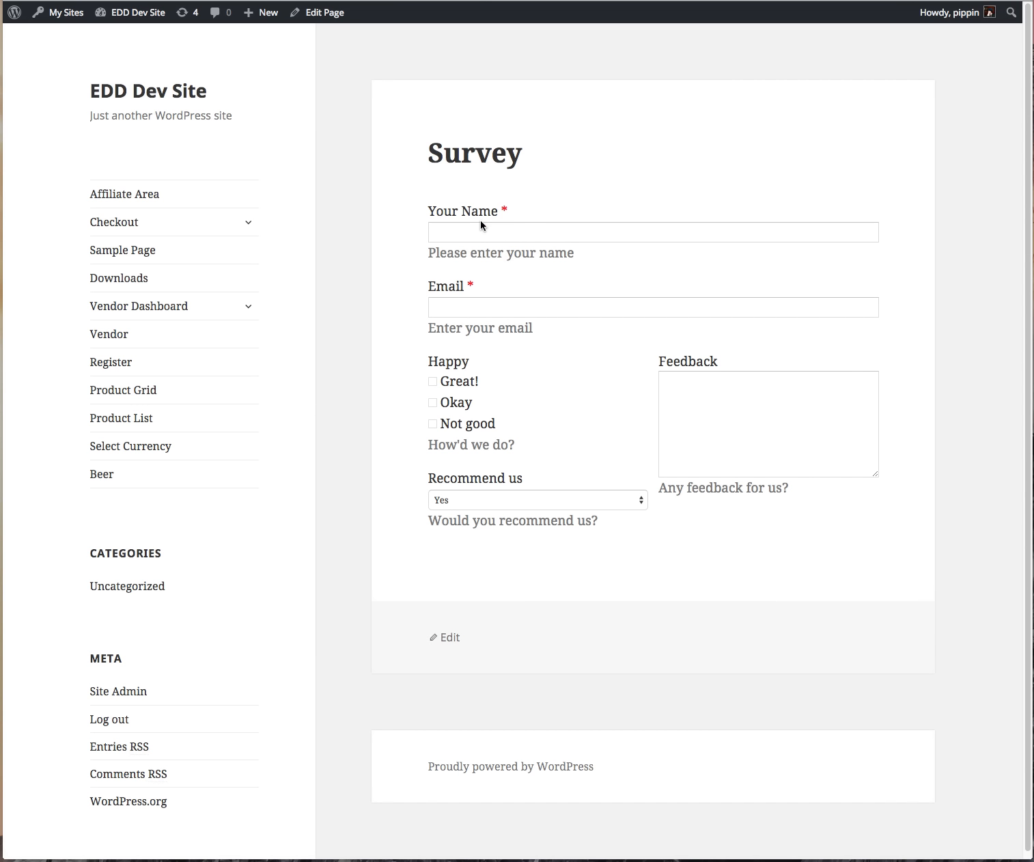
click(481, 234)
click(484, 310)
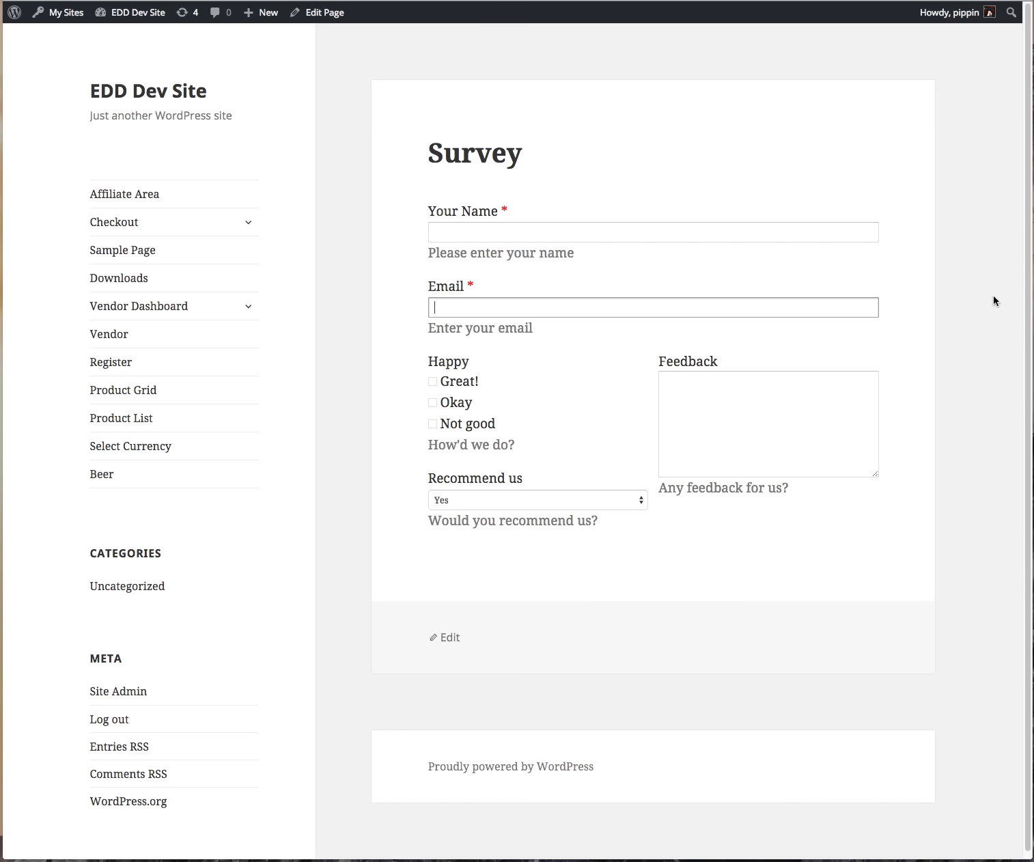
mouse_move(1030, 322)
mouse_down()
mouse_move(149, 263)
mouse_move(344, 301)
mouse_move(1033, 341)
mouse_up()
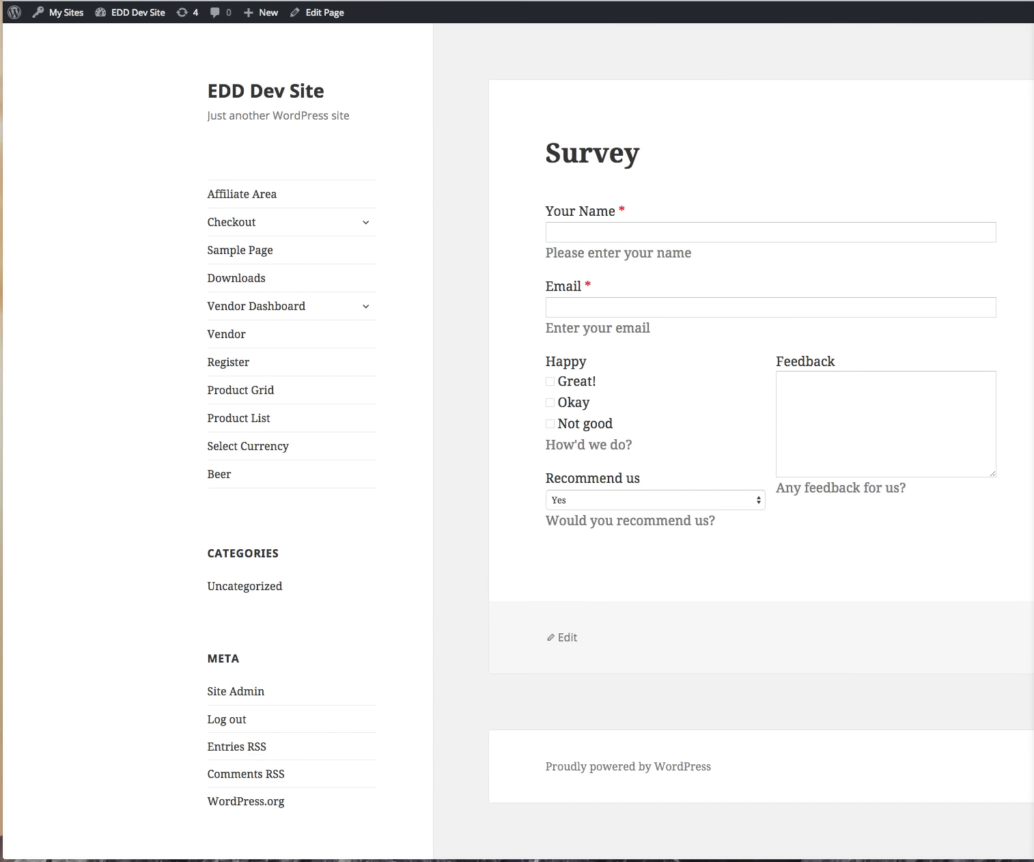
drag(1033, 342, 1033, 342)
drag(1033, 273, 1025, 273)
key(super+w)
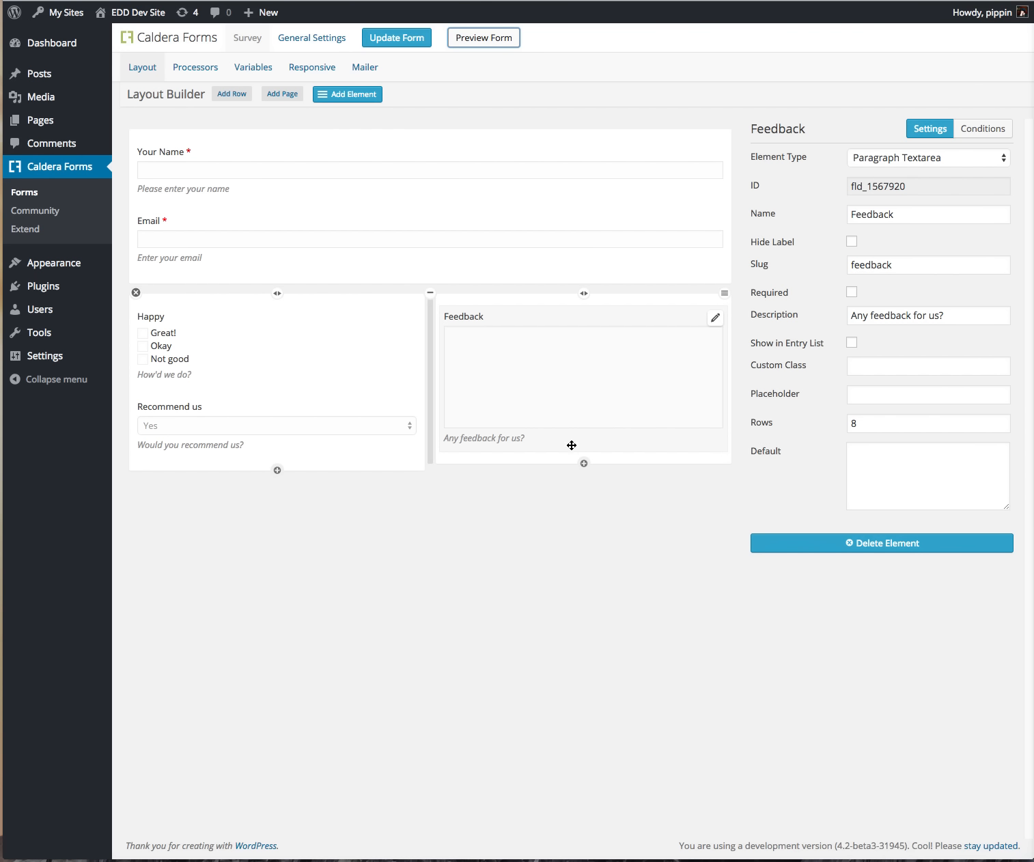
Step: Add Page 2 and place a single-line text field named Company Name on it
click(280, 100)
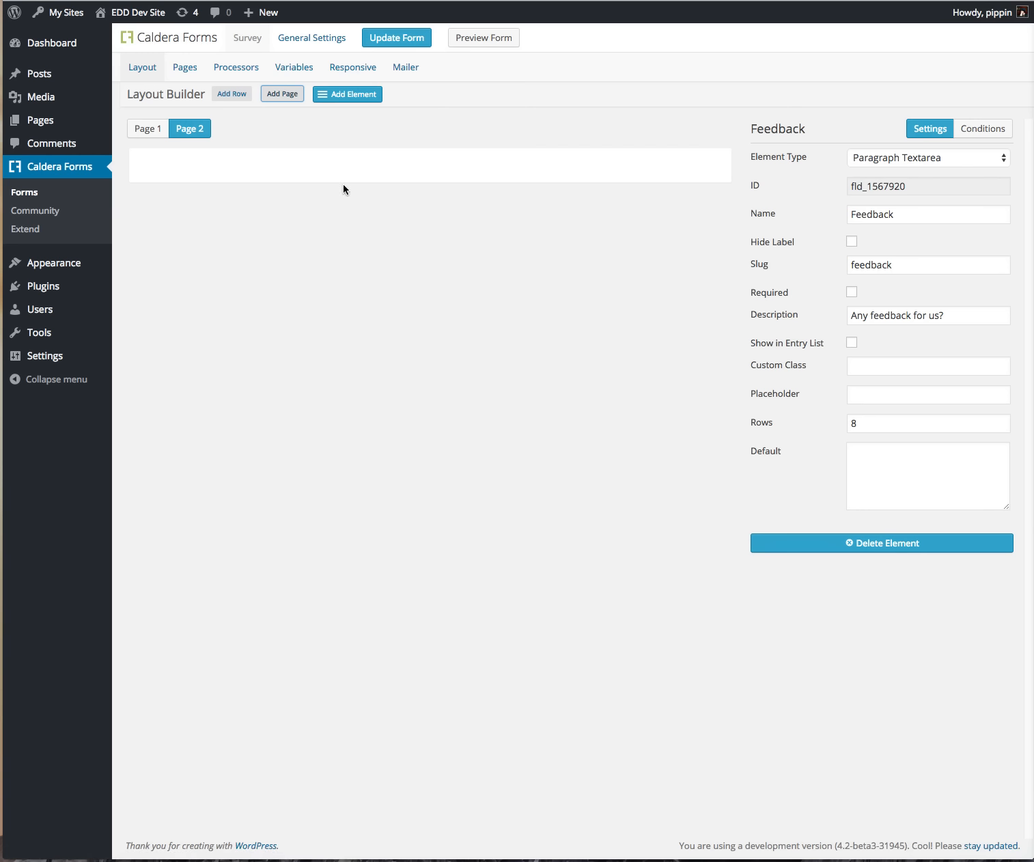
click(461, 181)
click(429, 185)
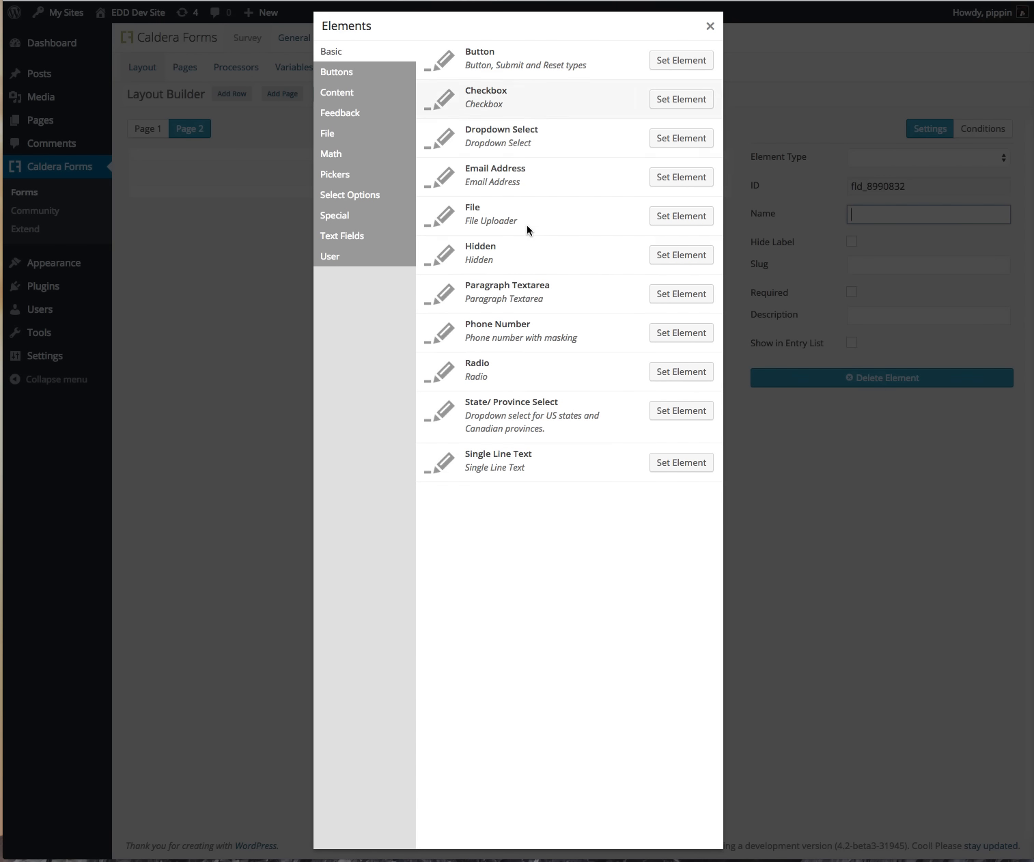
click(664, 464)
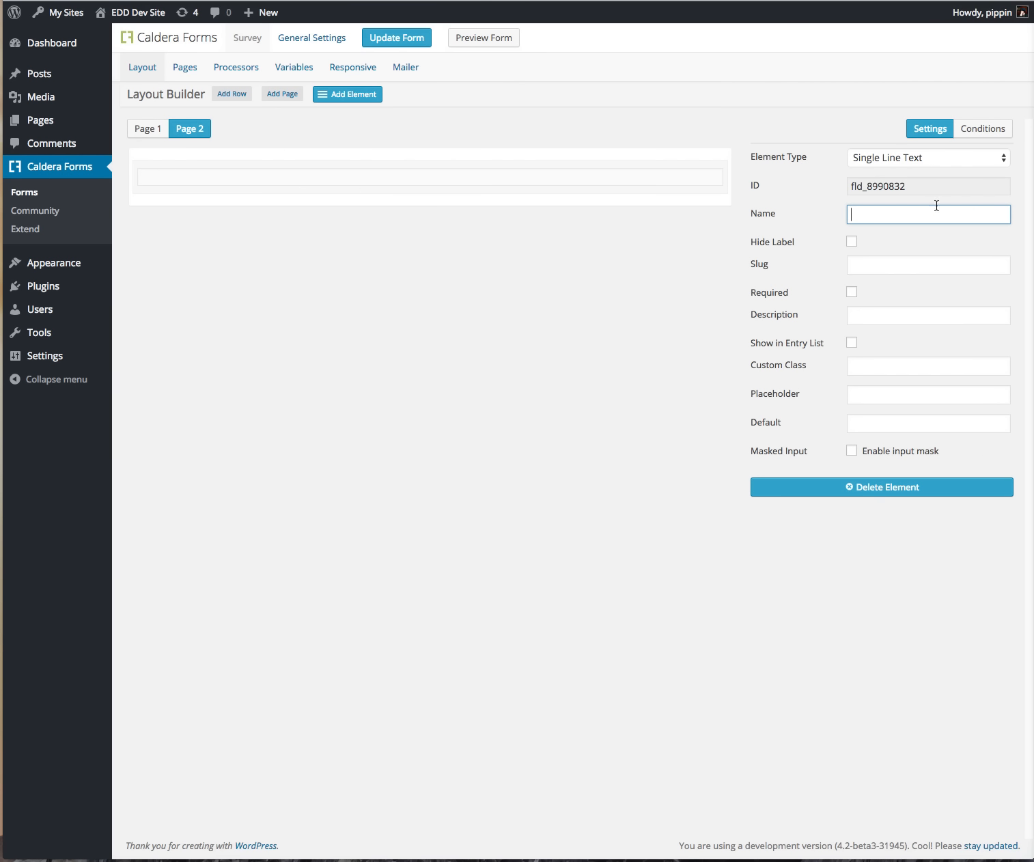
click(896, 211)
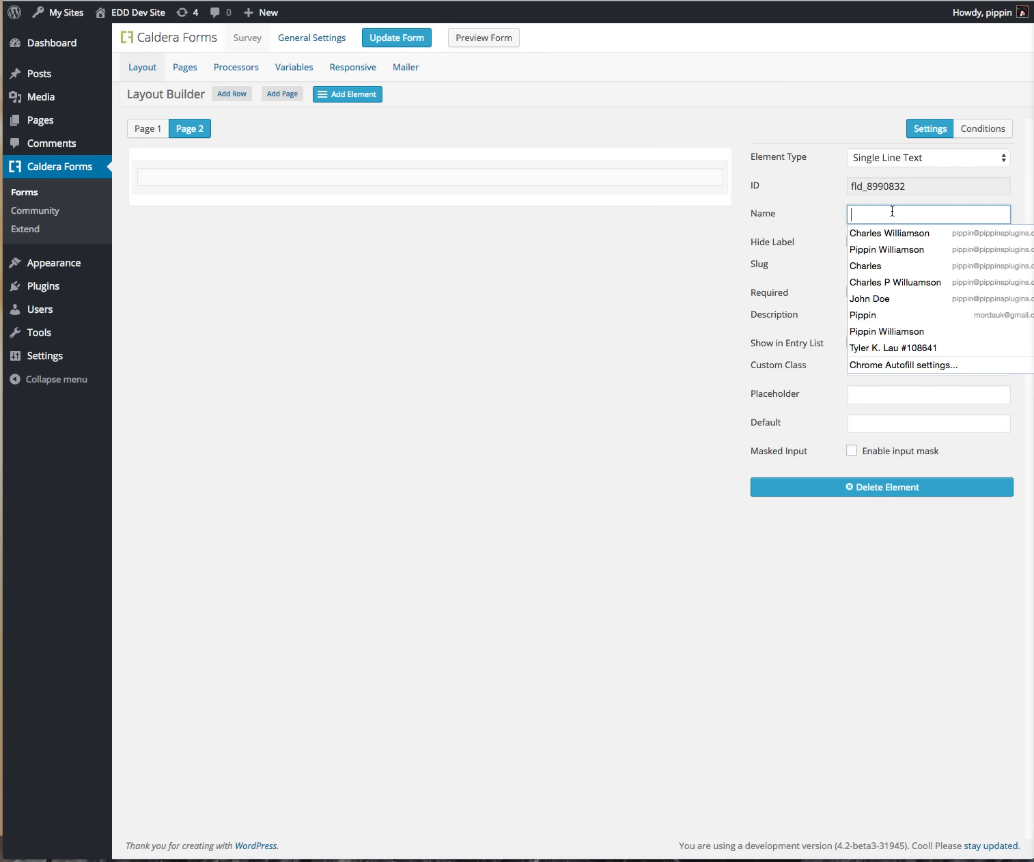
text(Company)
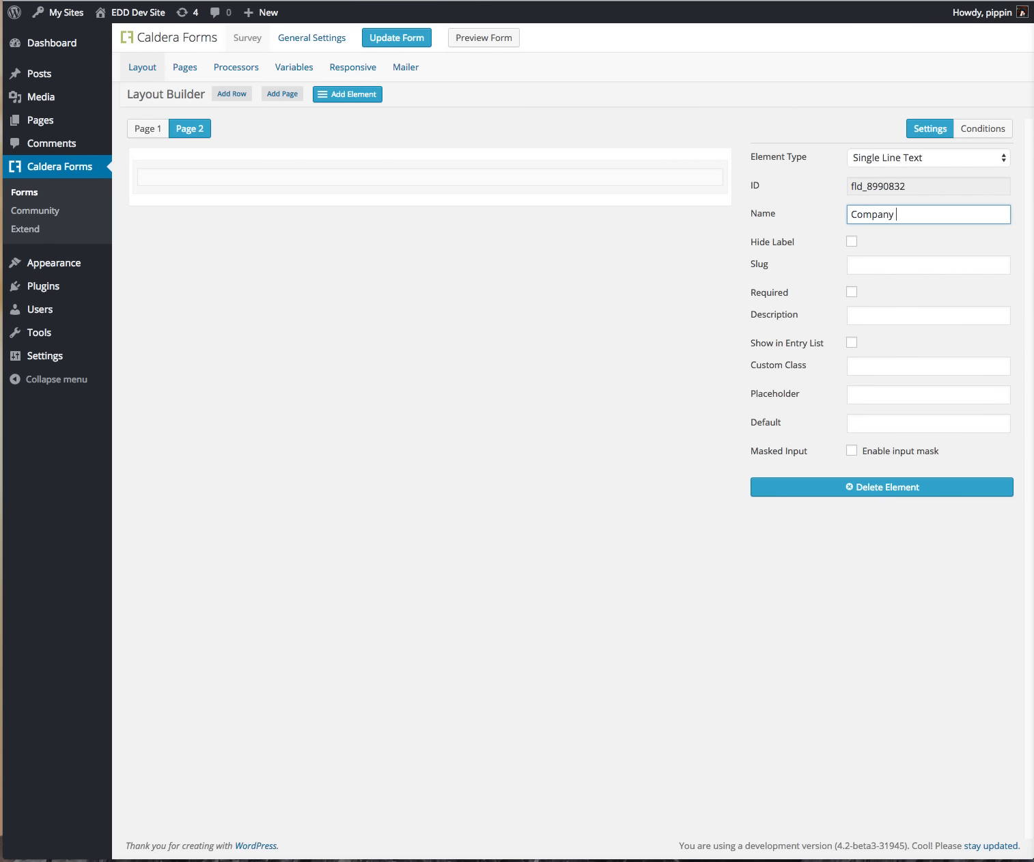
text( Name)
key(Tab)
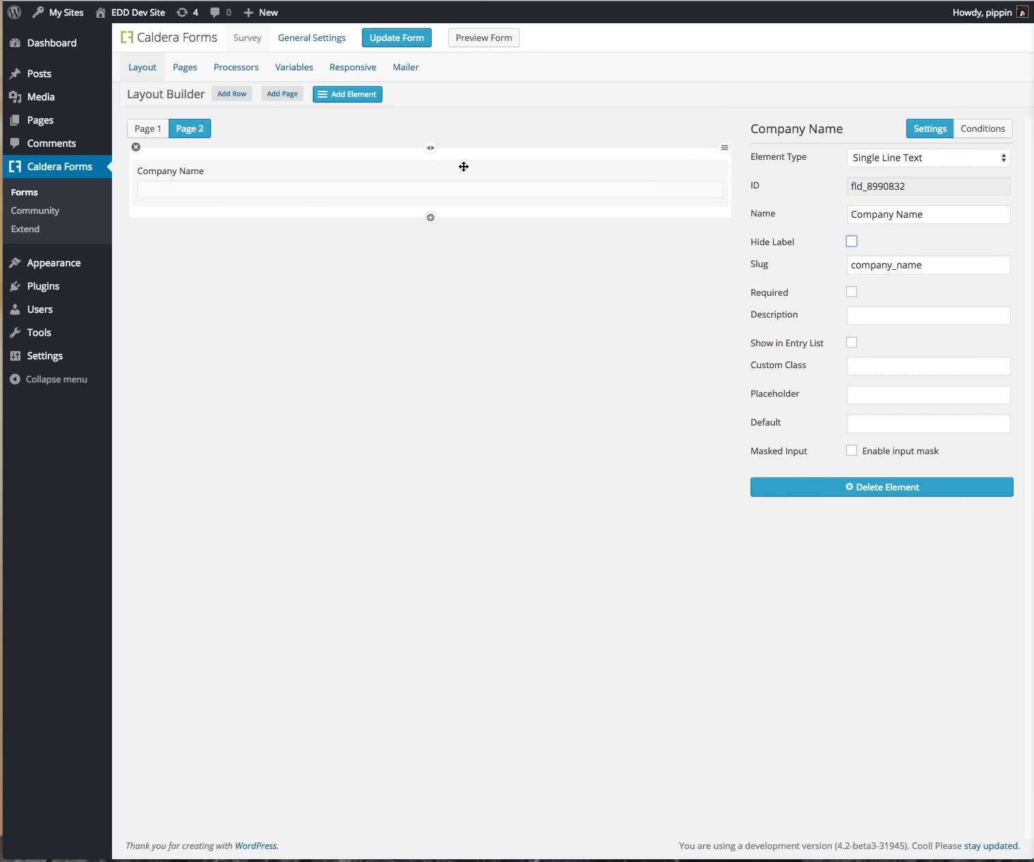
Step: Add a File upload field below Company Name
click(431, 218)
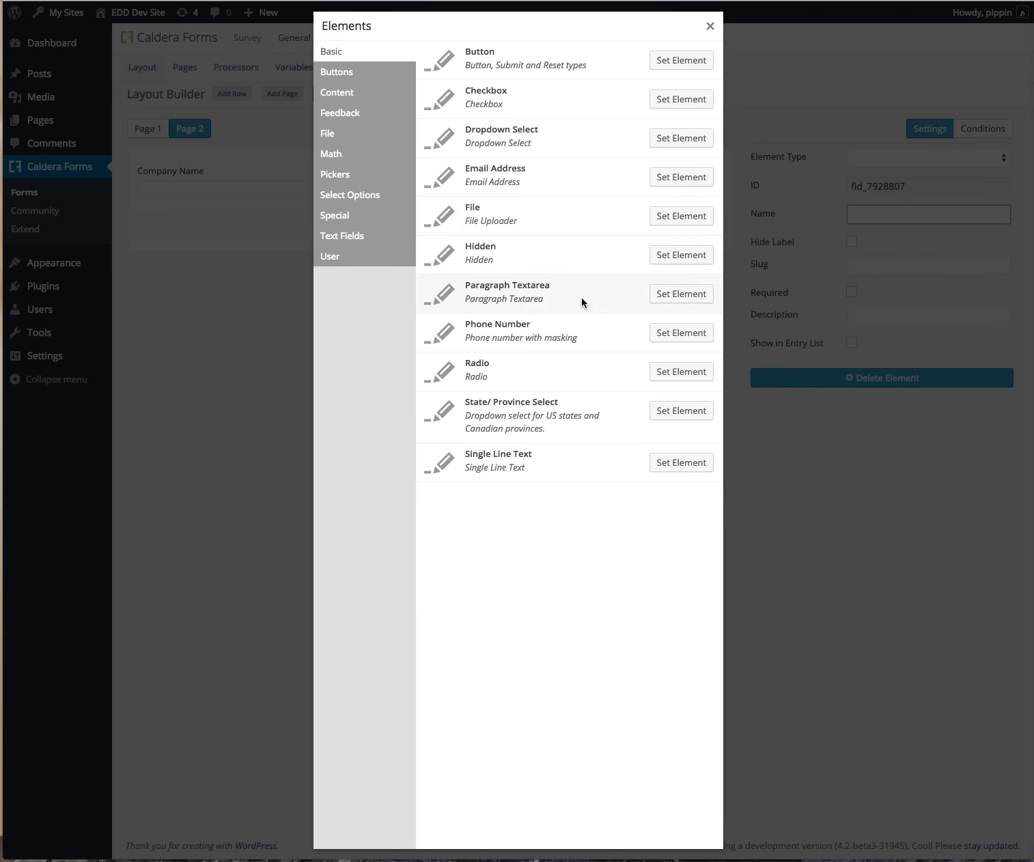
click(693, 220)
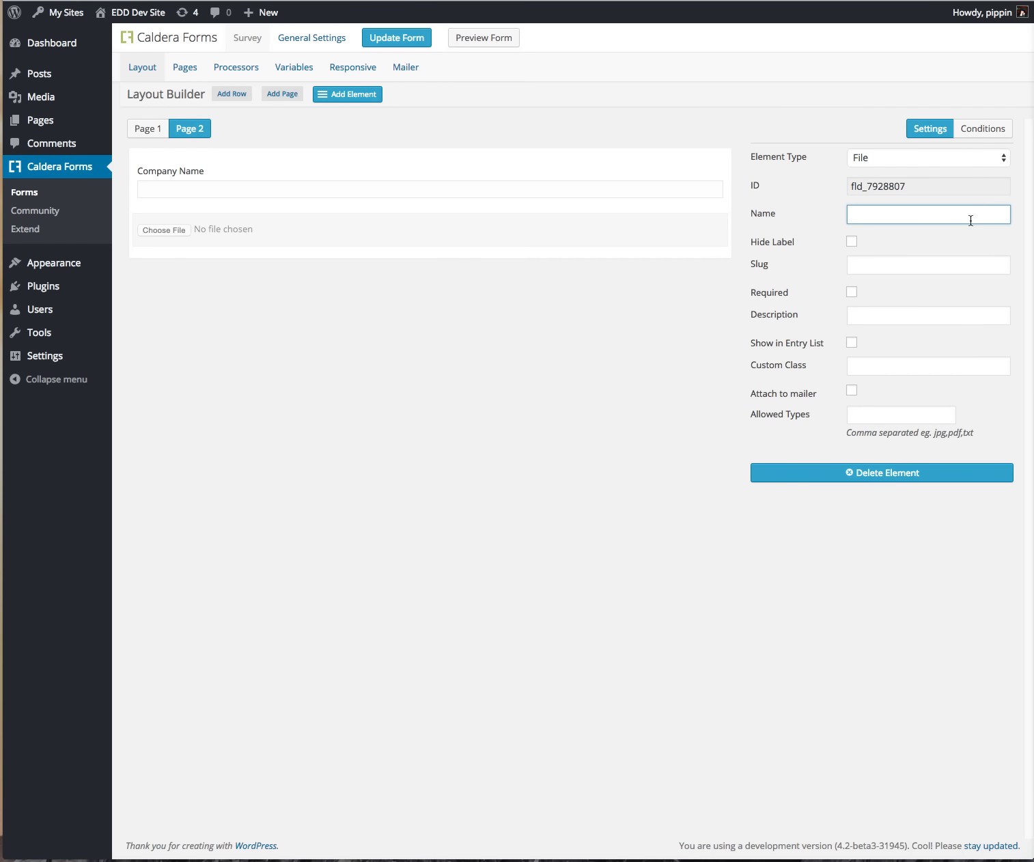
key(Tab)
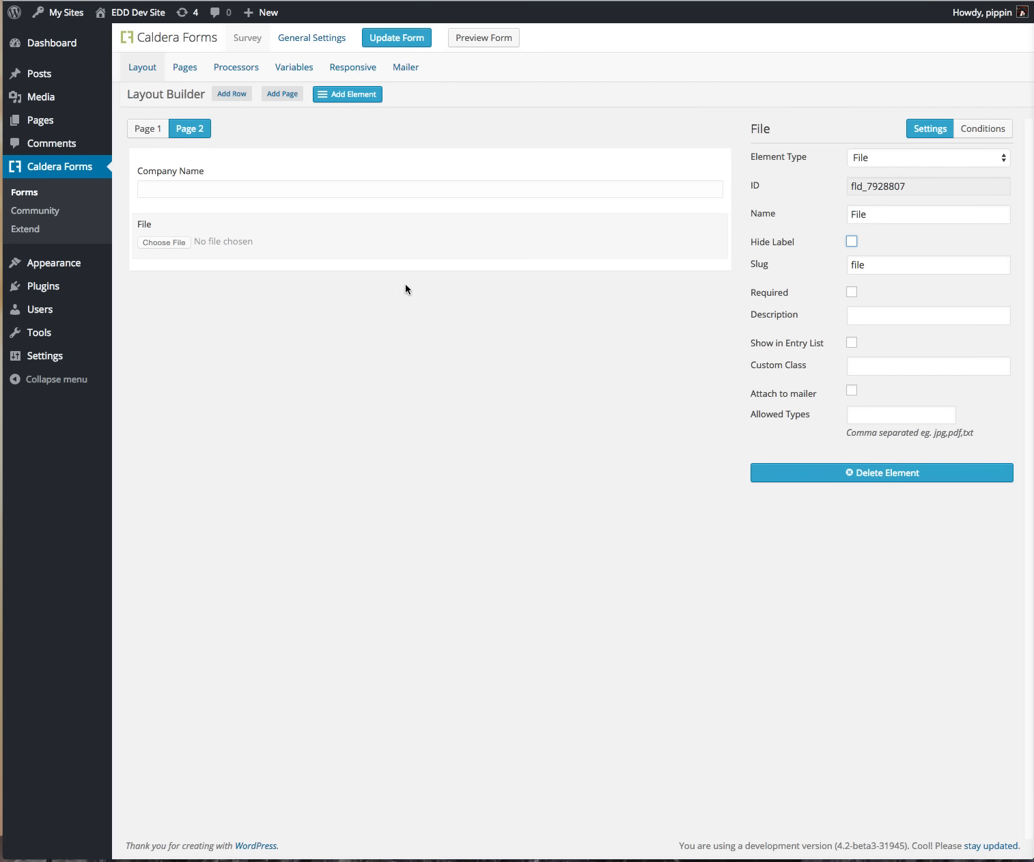
Step: Add a button below File, set its type to Previous Page, and begin naming it
click(432, 271)
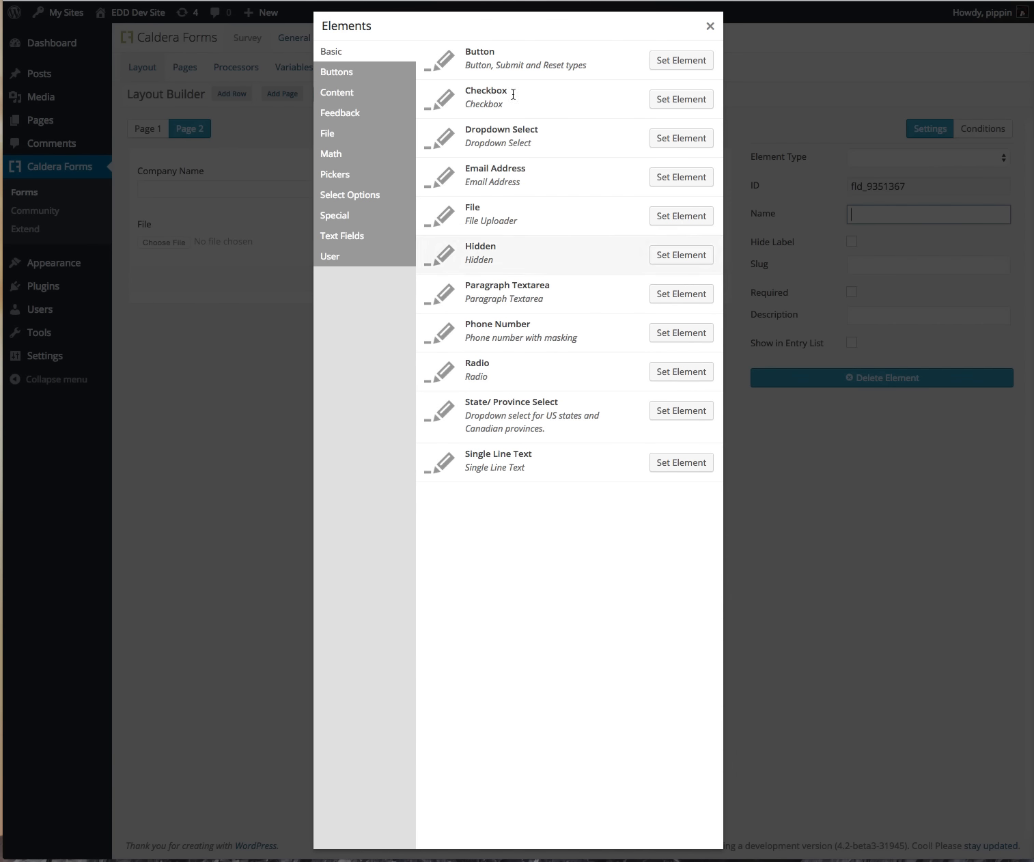
click(686, 65)
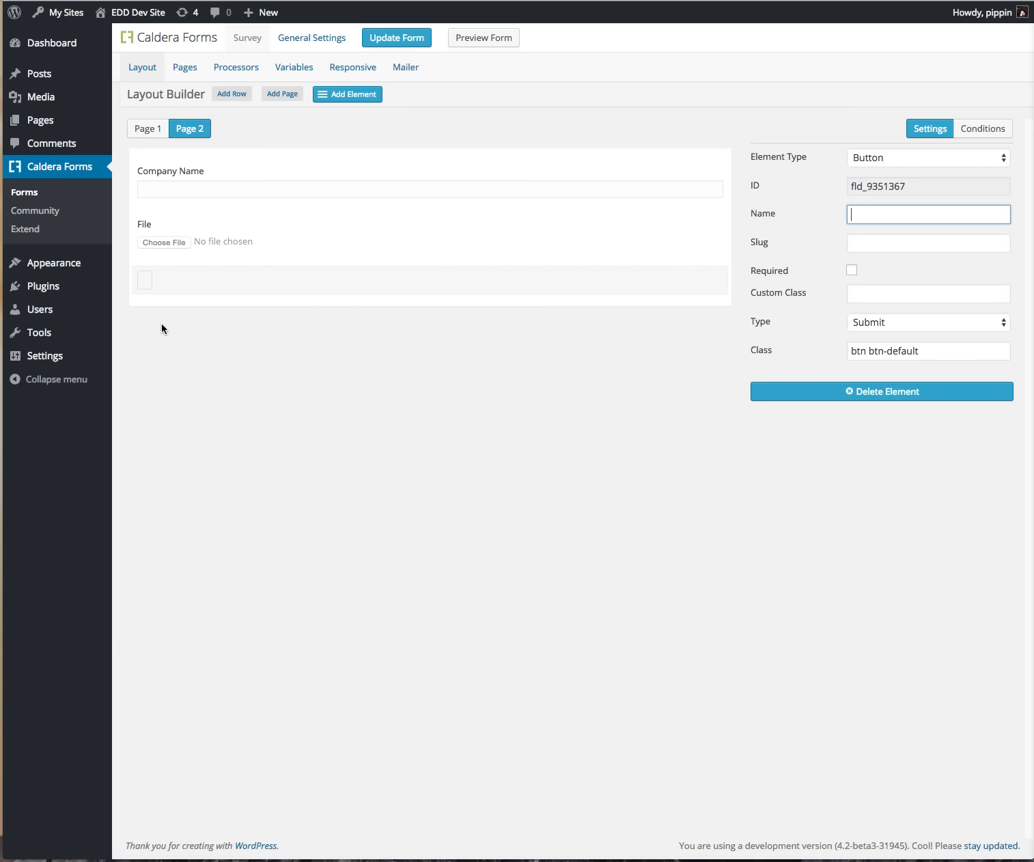
click(959, 158)
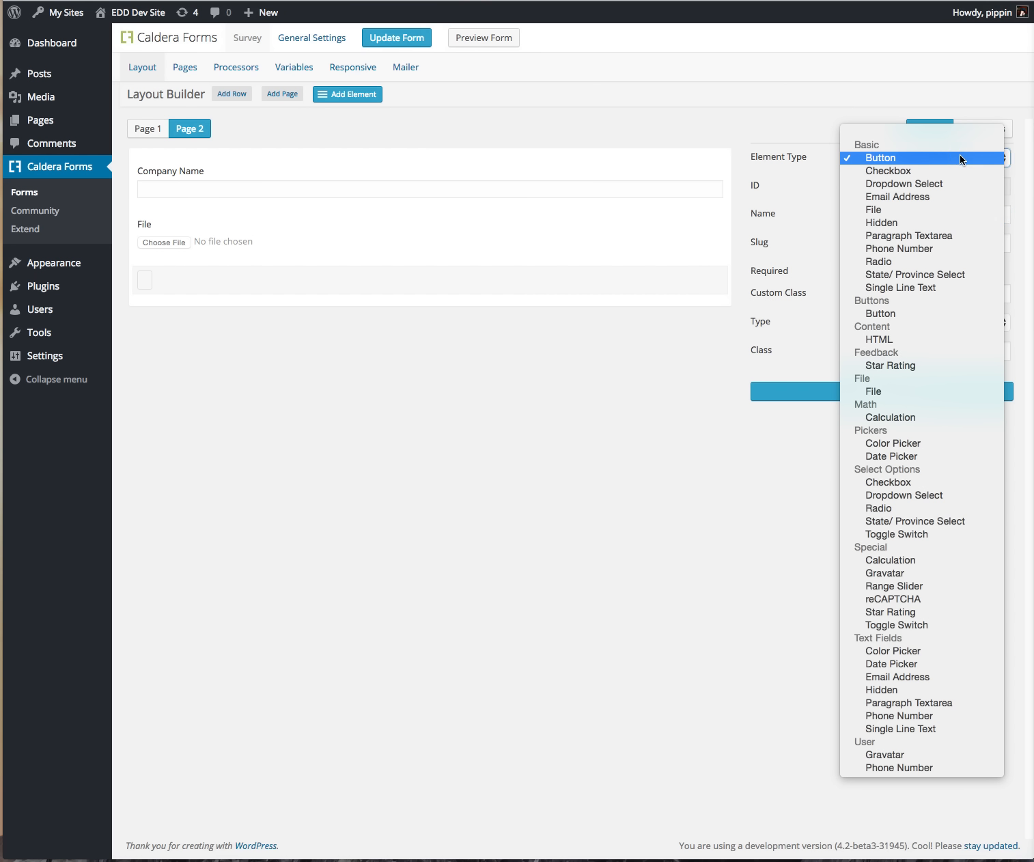
click(959, 158)
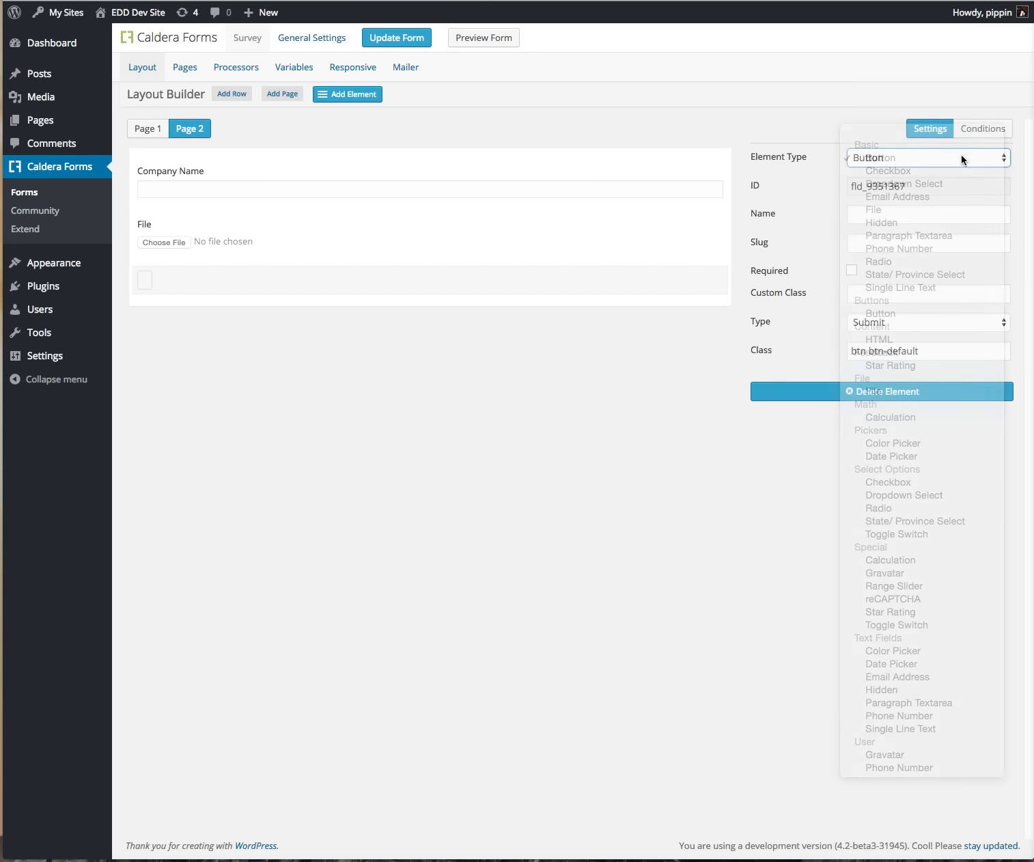
click(888, 324)
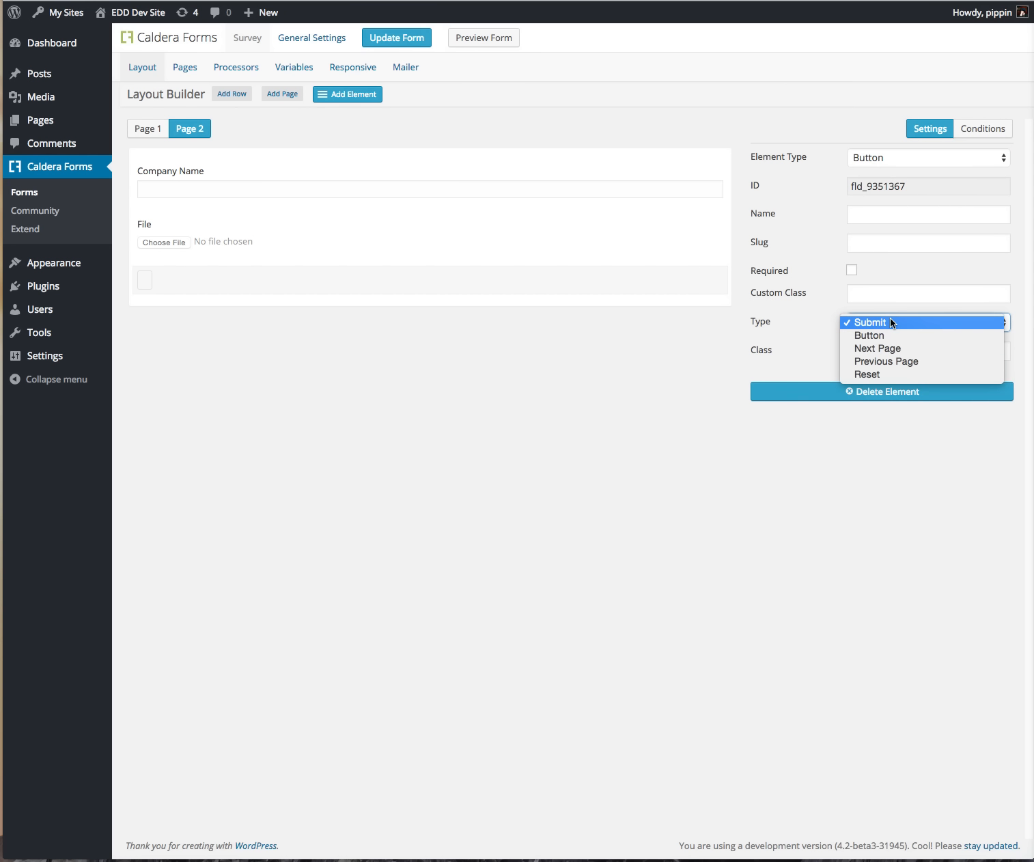
click(909, 360)
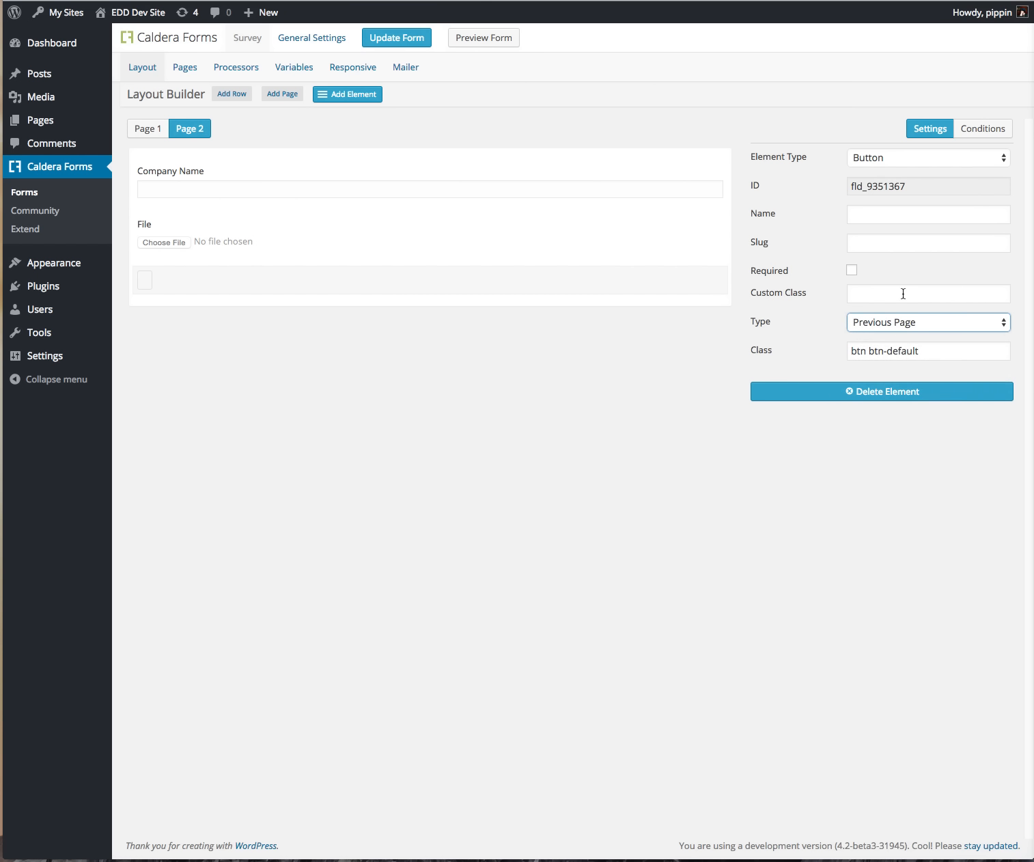
click(915, 217)
text(Previous Page)
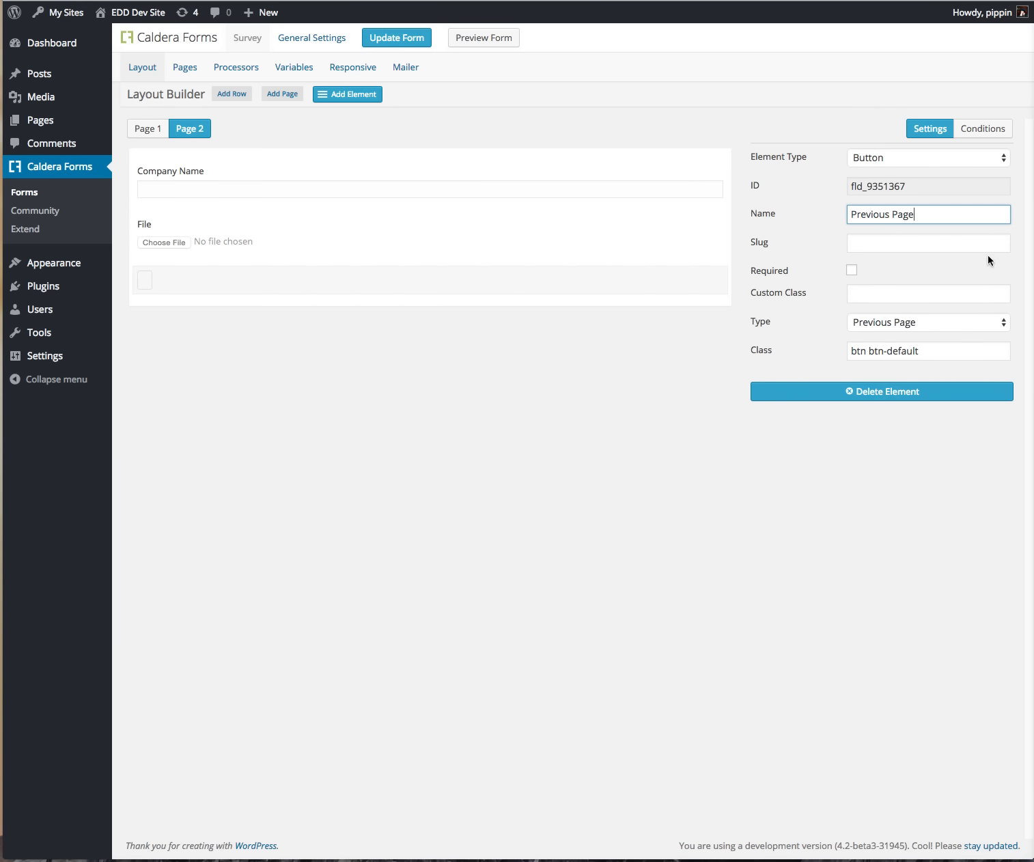
Step: Finish naming Previous Page, then add a Next Page button in a new bottom row on Page 1
click(546, 482)
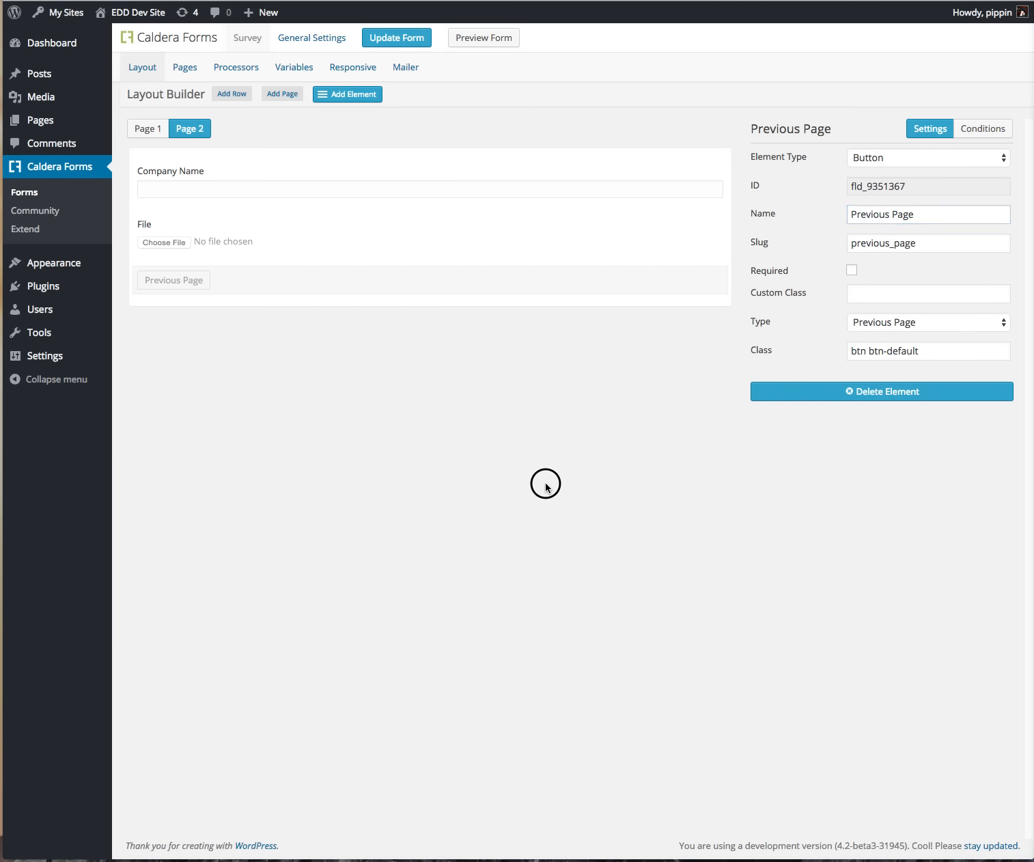
click(148, 130)
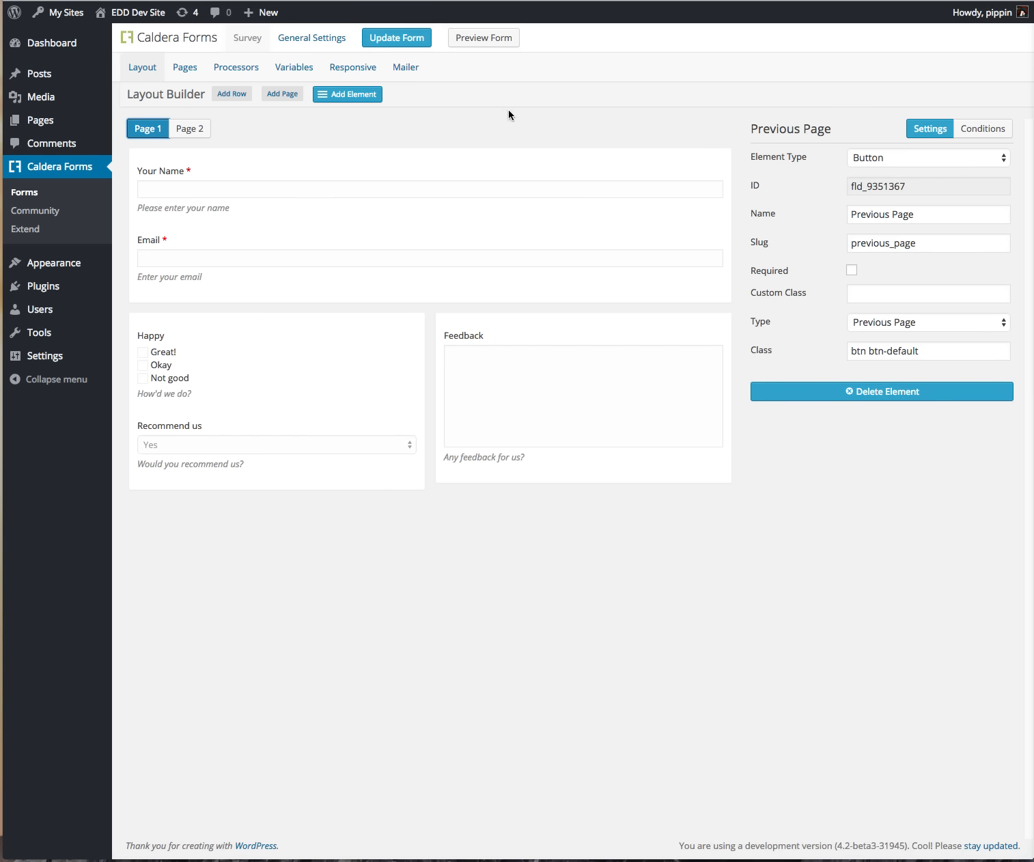
click(223, 95)
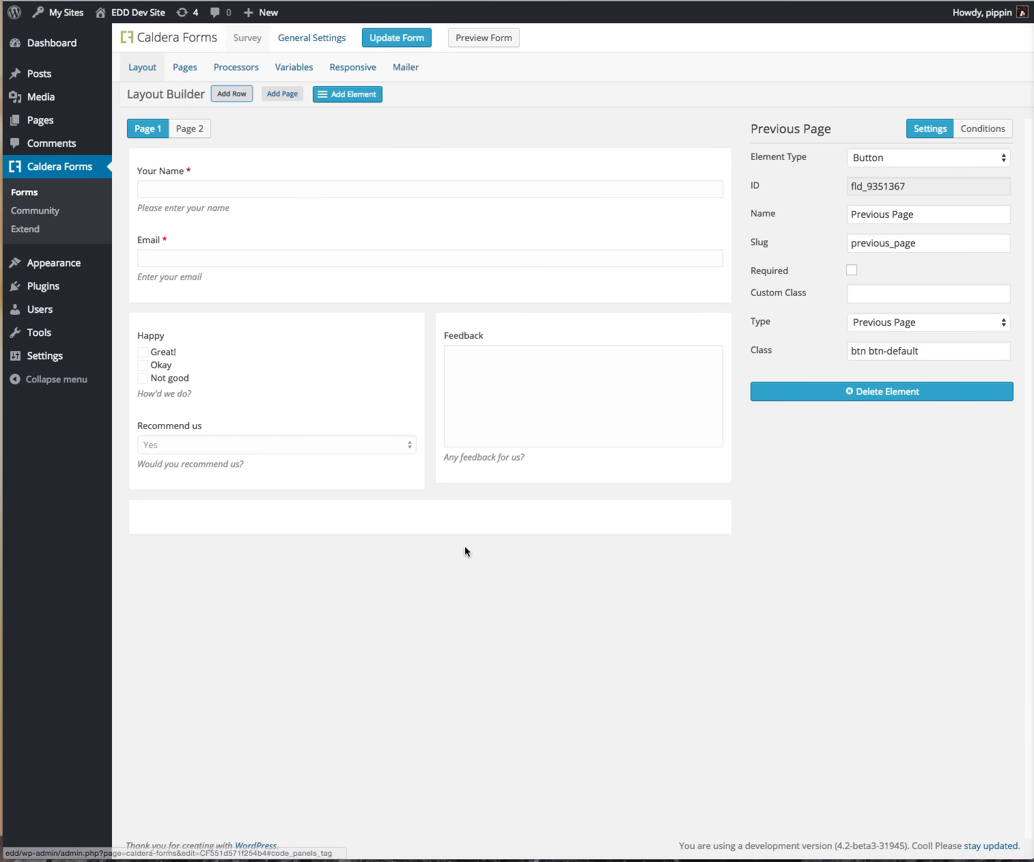
click(430, 535)
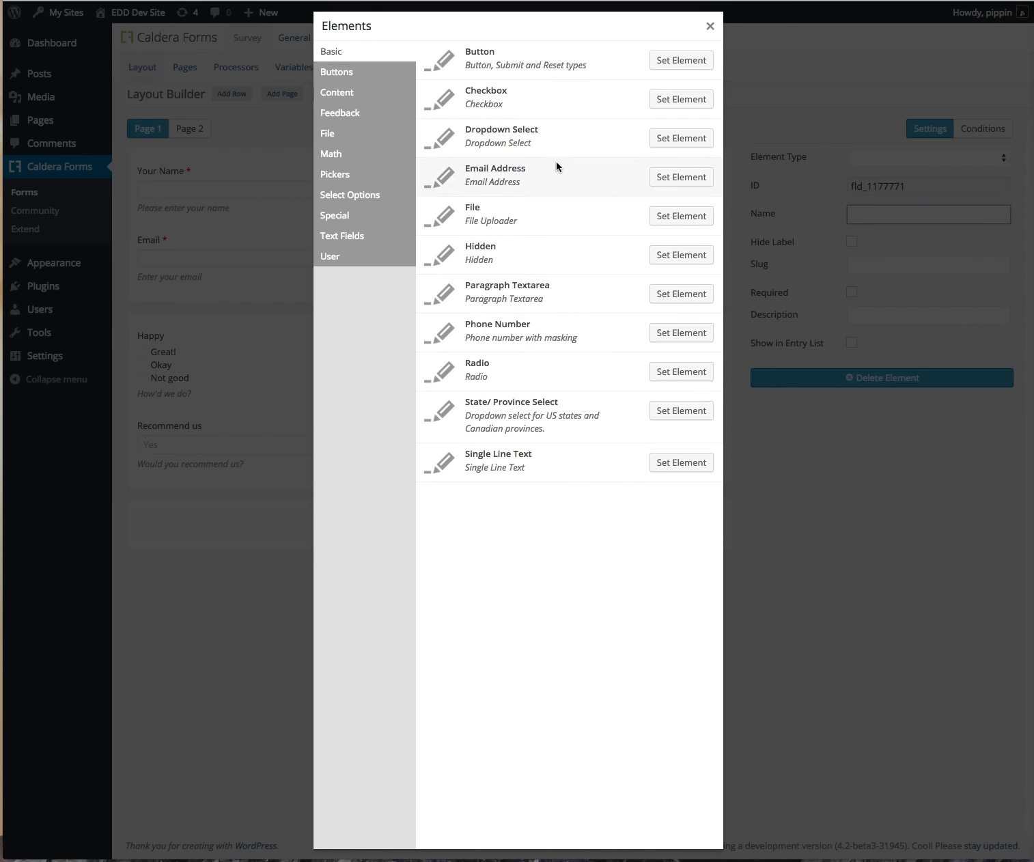
click(681, 60)
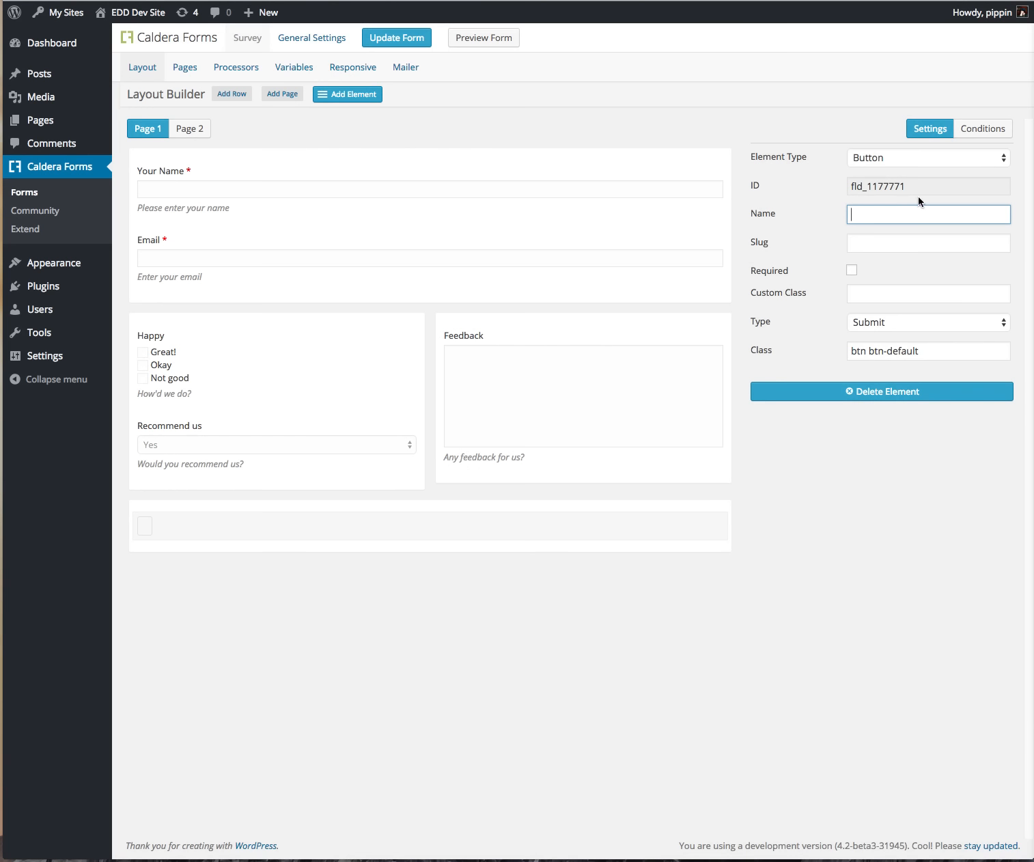
click(908, 157)
click(847, 158)
click(887, 322)
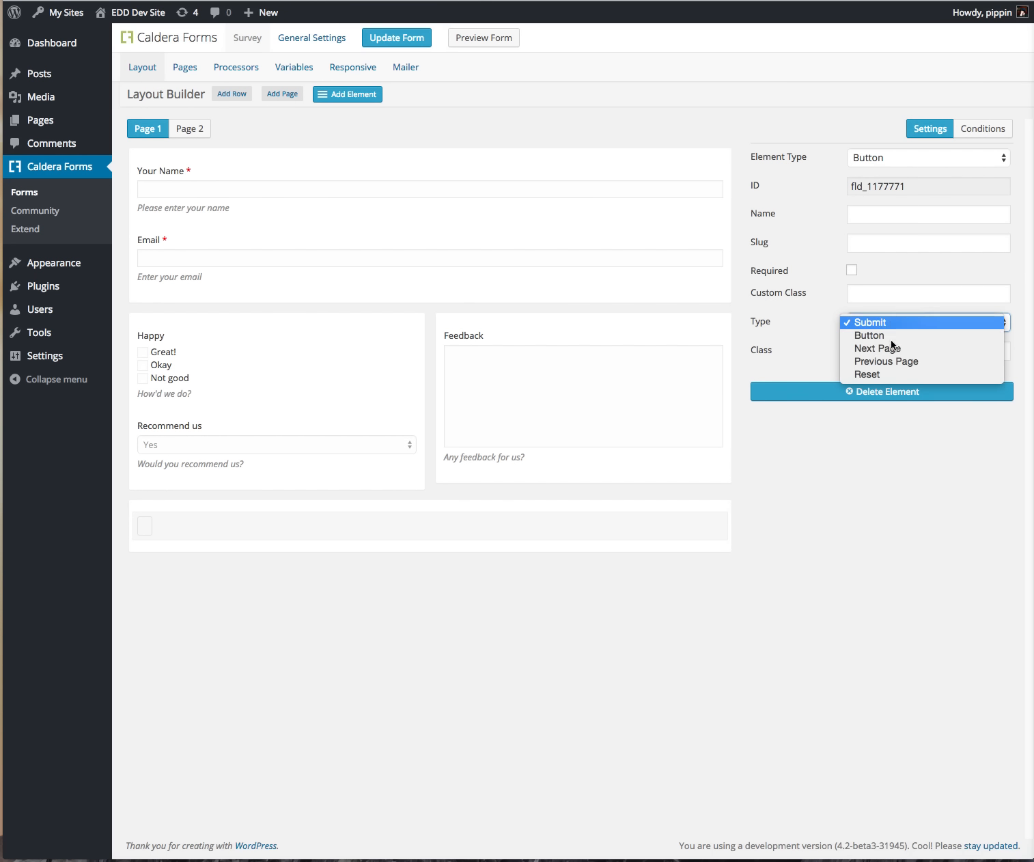
click(891, 352)
click(878, 208)
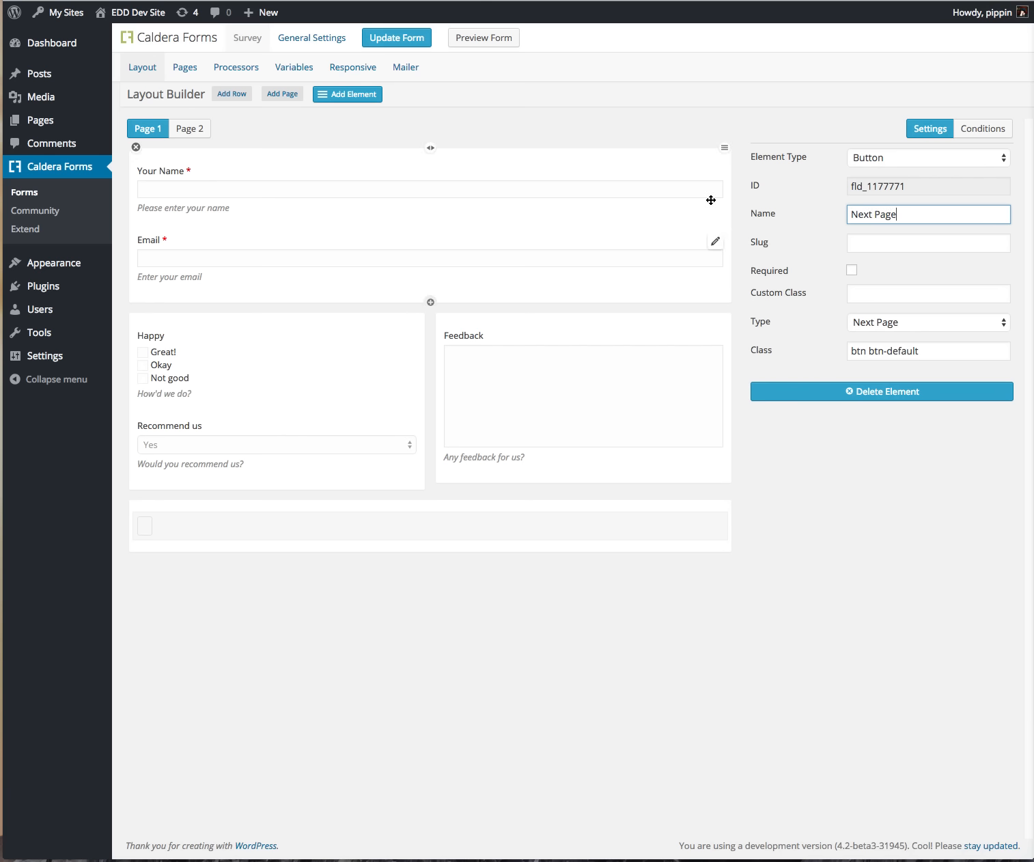
click(720, 125)
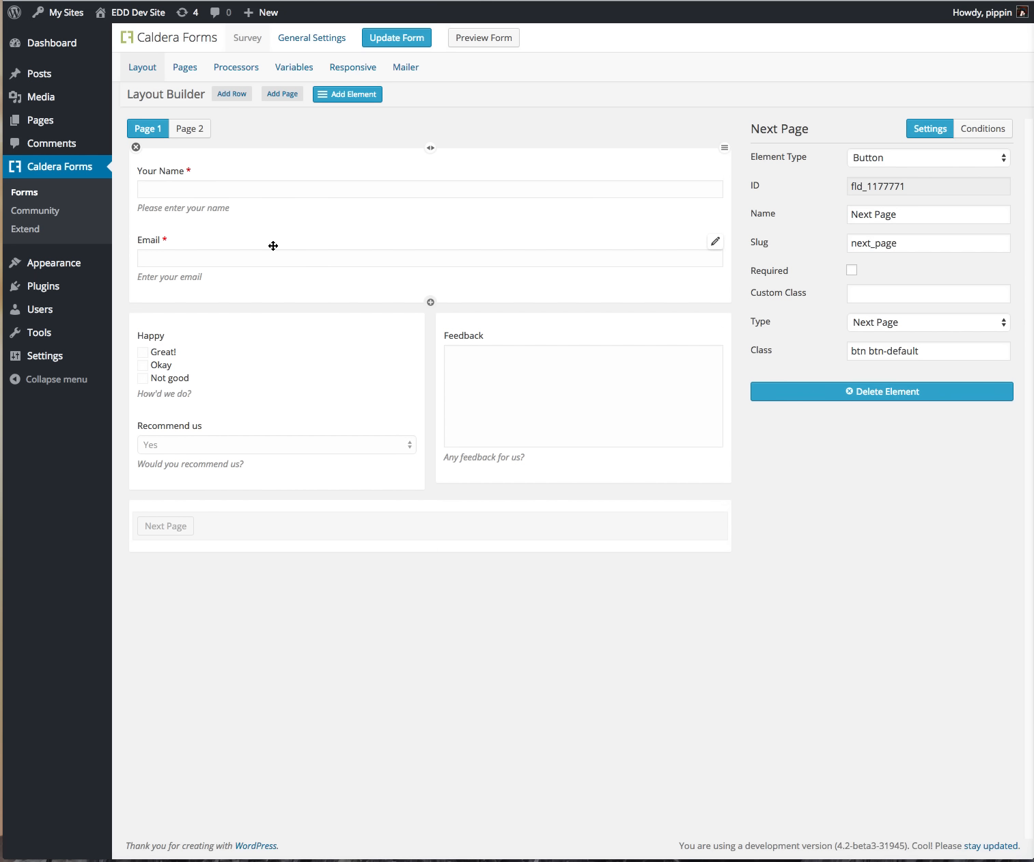
click(195, 128)
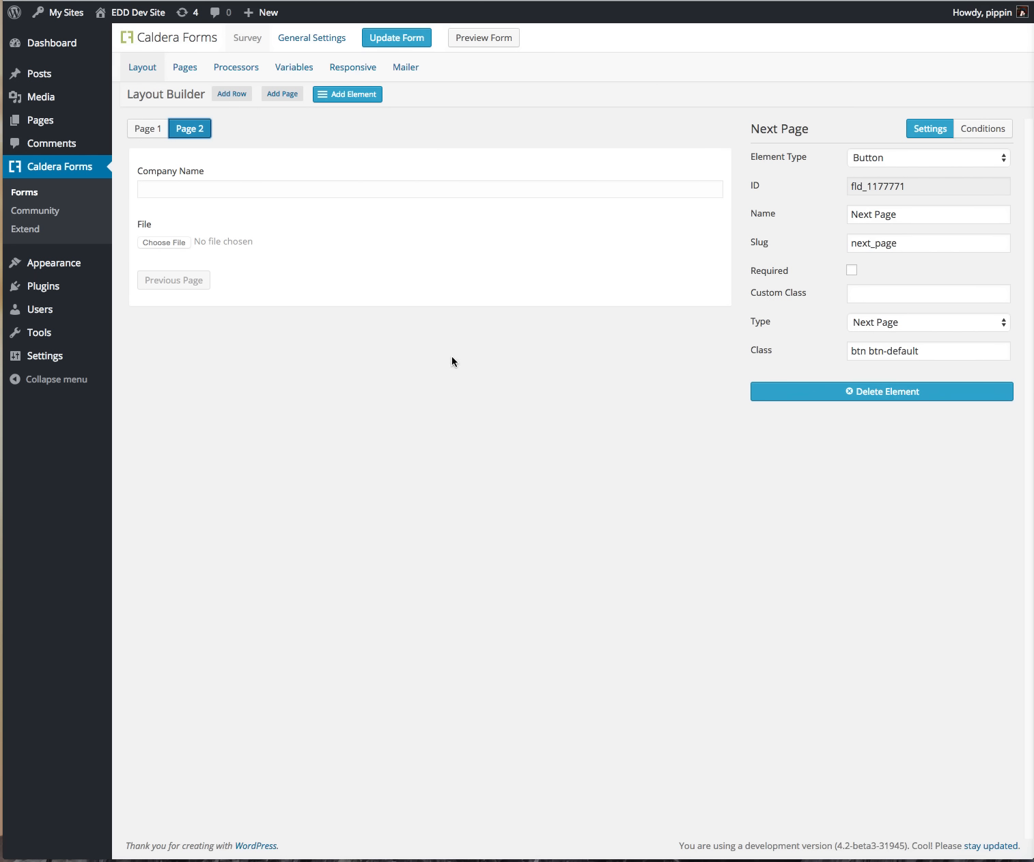
Step: Add a Submit-type button named Submit Survey below Previous Page, then add an empty row
click(432, 304)
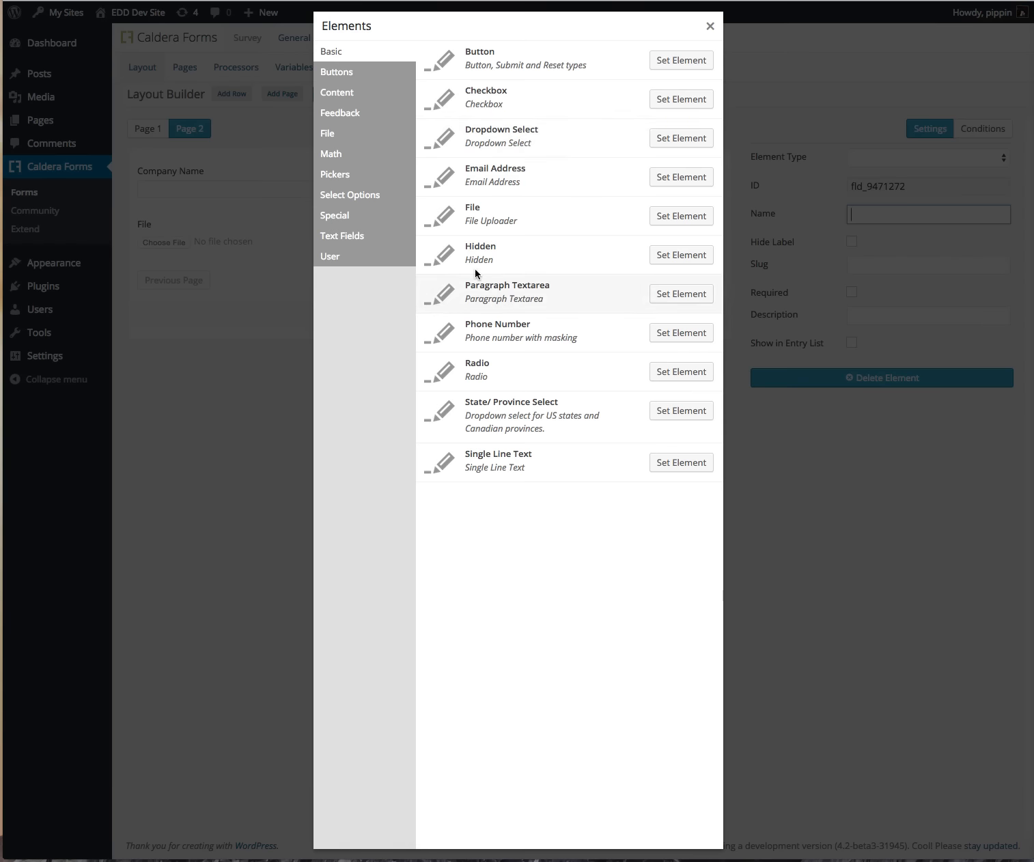
click(681, 60)
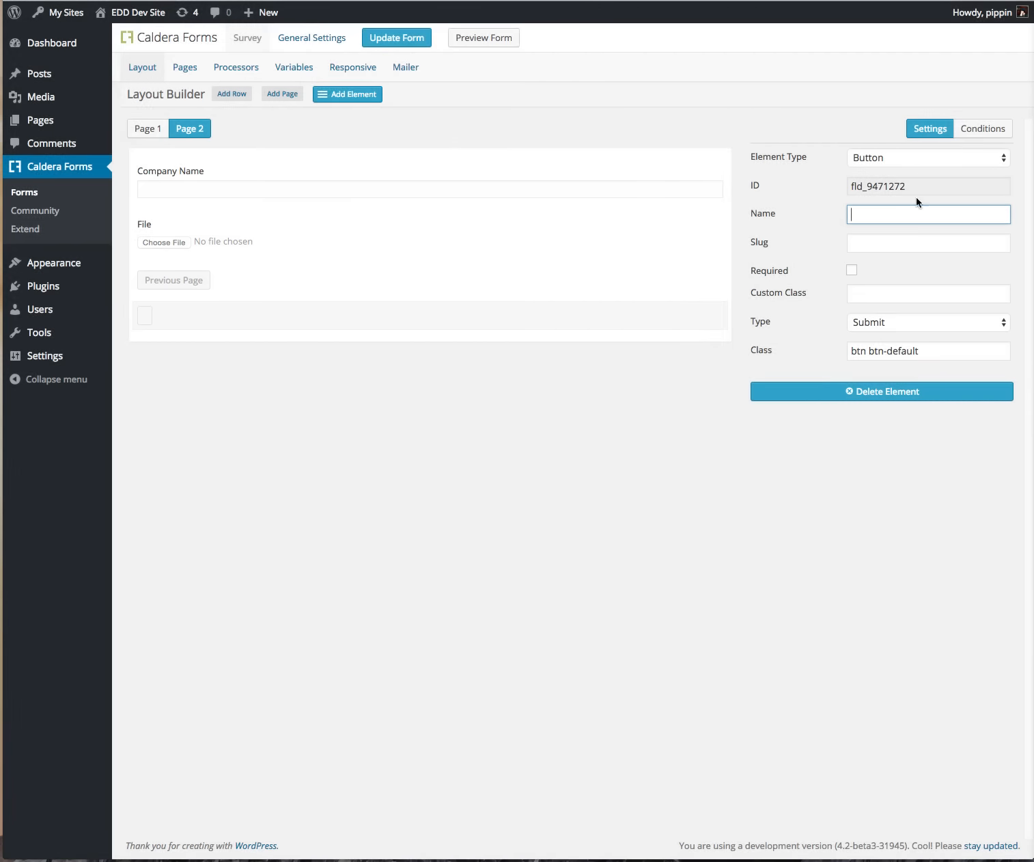
click(913, 329)
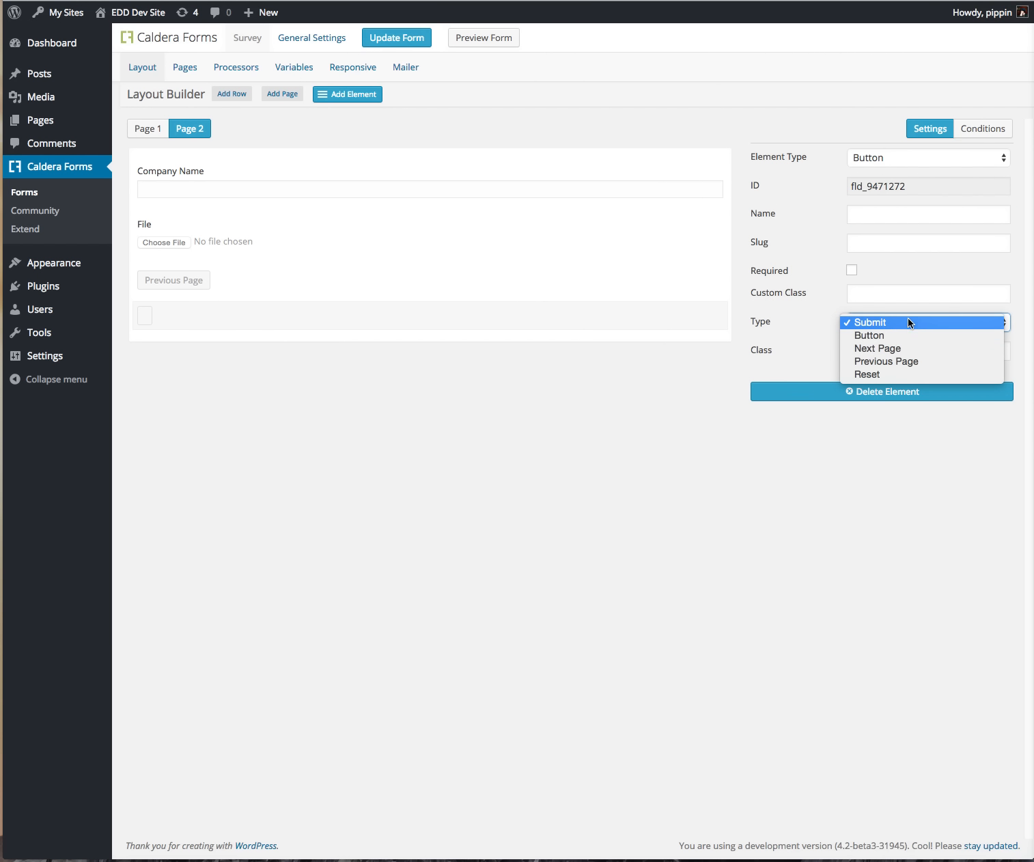
click(907, 321)
click(871, 208)
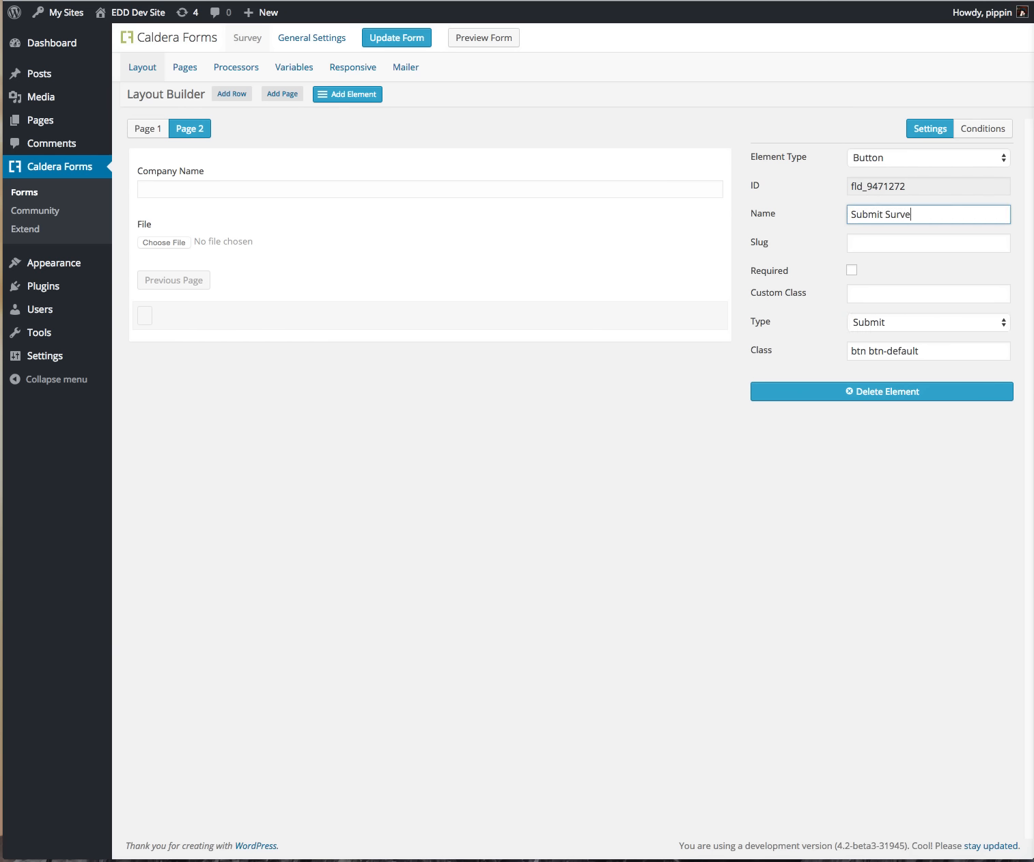
text(y)
click(778, 446)
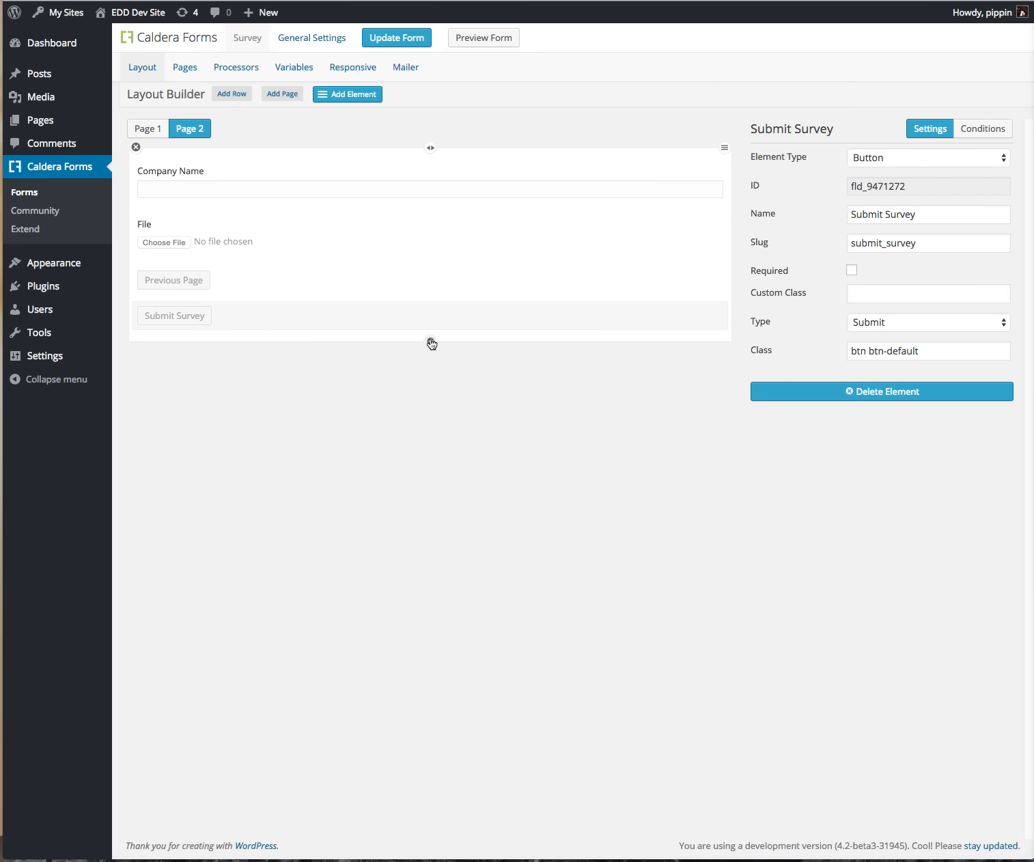
click(225, 96)
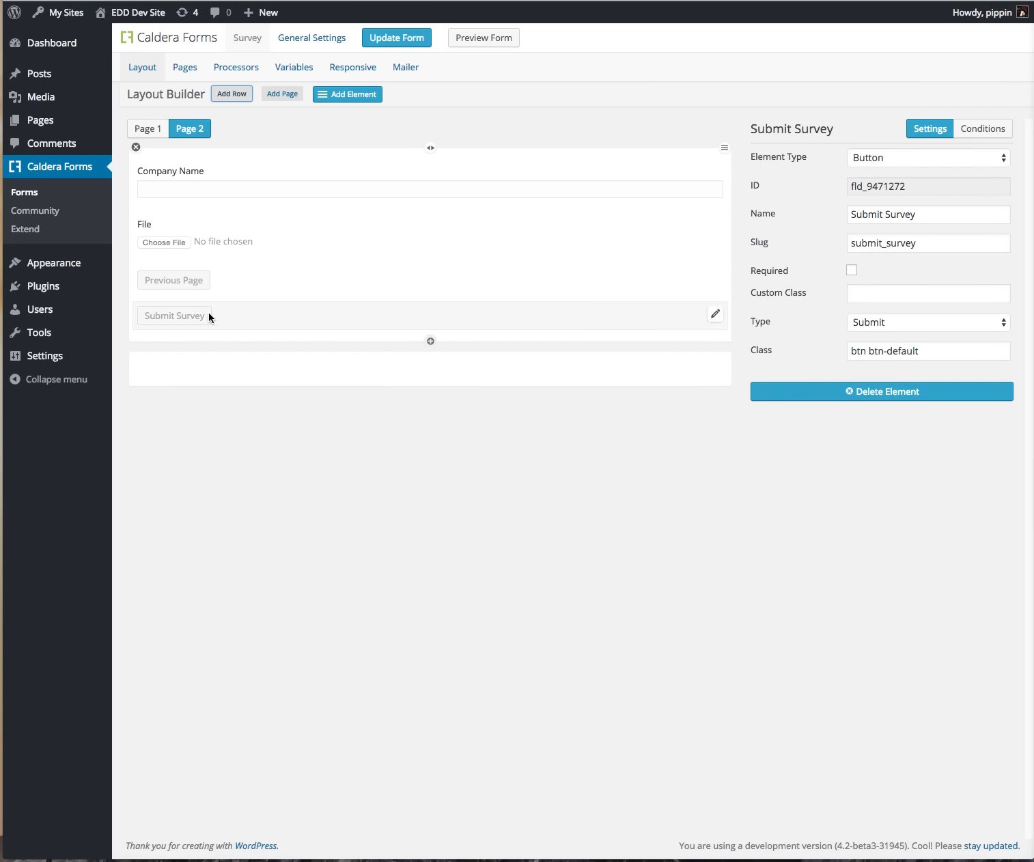
Step: Move Submit Survey into the new row and add a required Terms checkbox, 'Agree to our terms', above it
drag(344, 313, 325, 416)
click(431, 367)
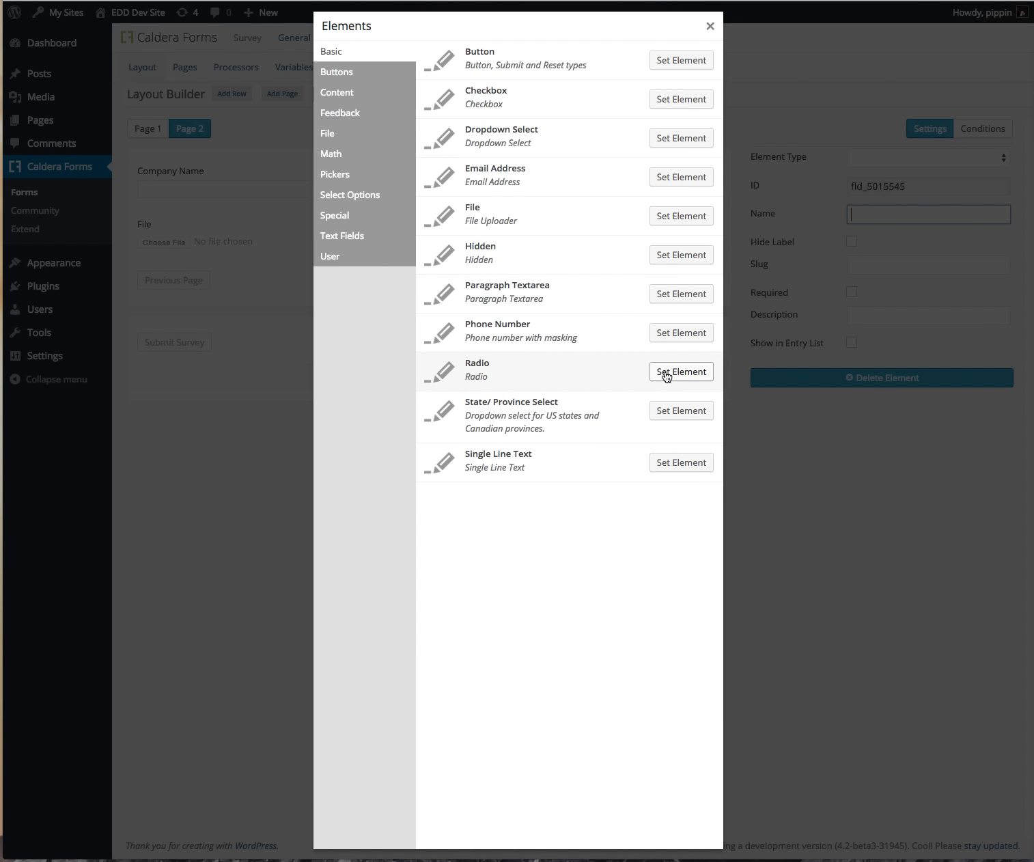
click(707, 106)
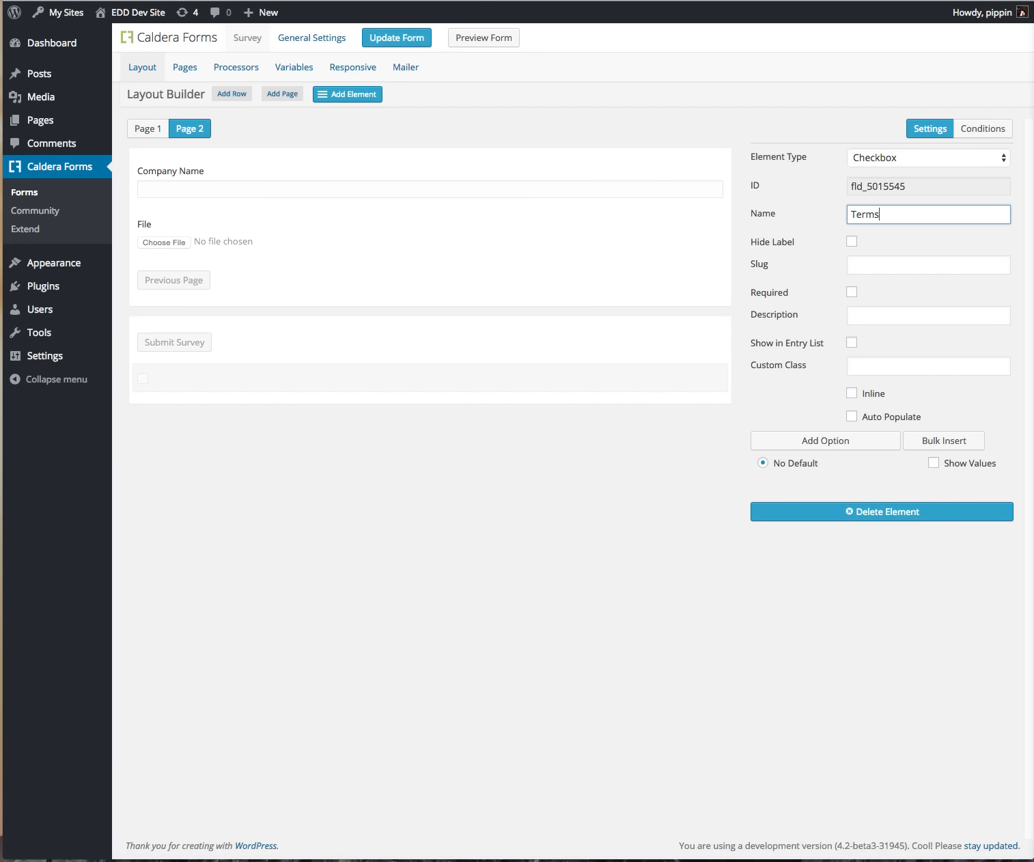
key(Tab)
key(Tab)
key(Tab)
key(space)
key(Tab)
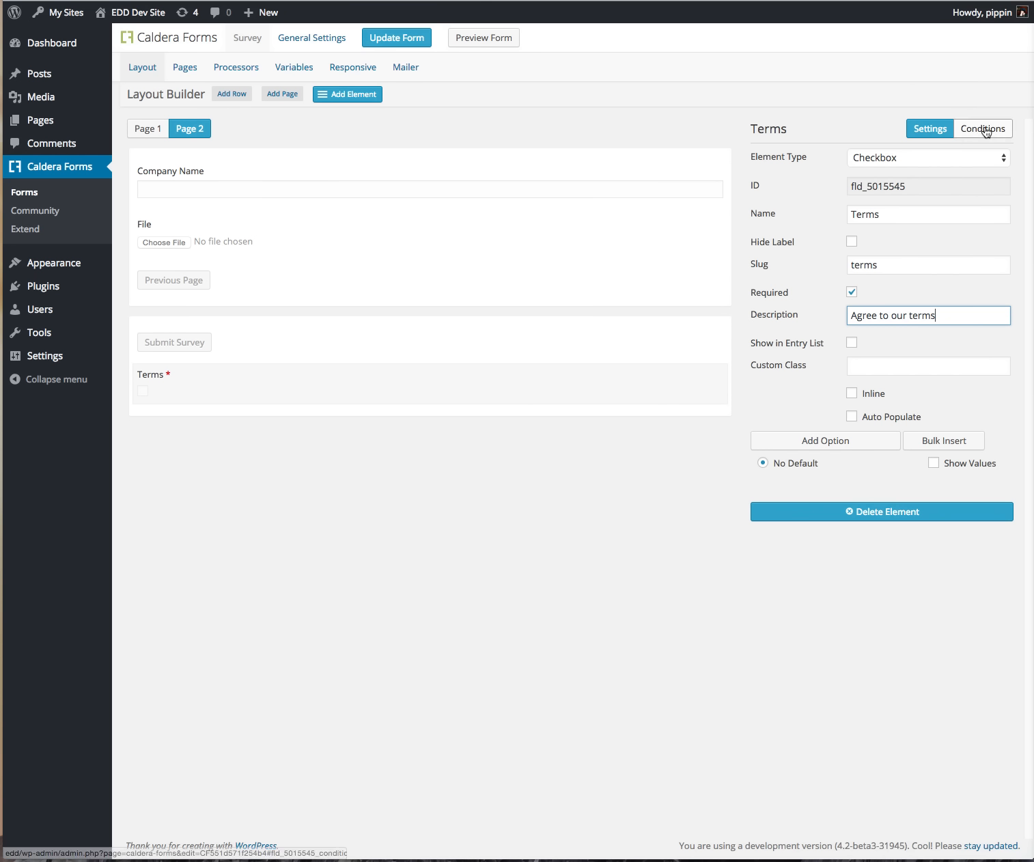
mouse_move(257, 395)
mouse_down()
mouse_move(261, 354)
mouse_move(261, 386)
mouse_up()
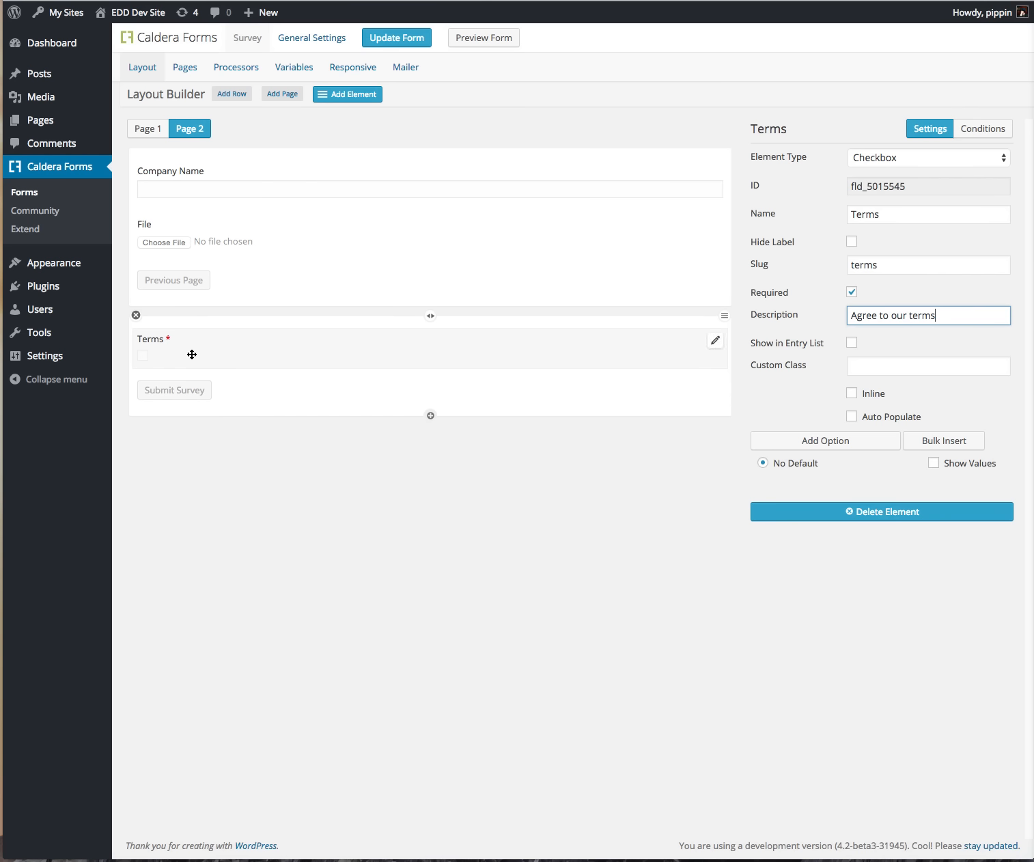
click(715, 388)
click(712, 404)
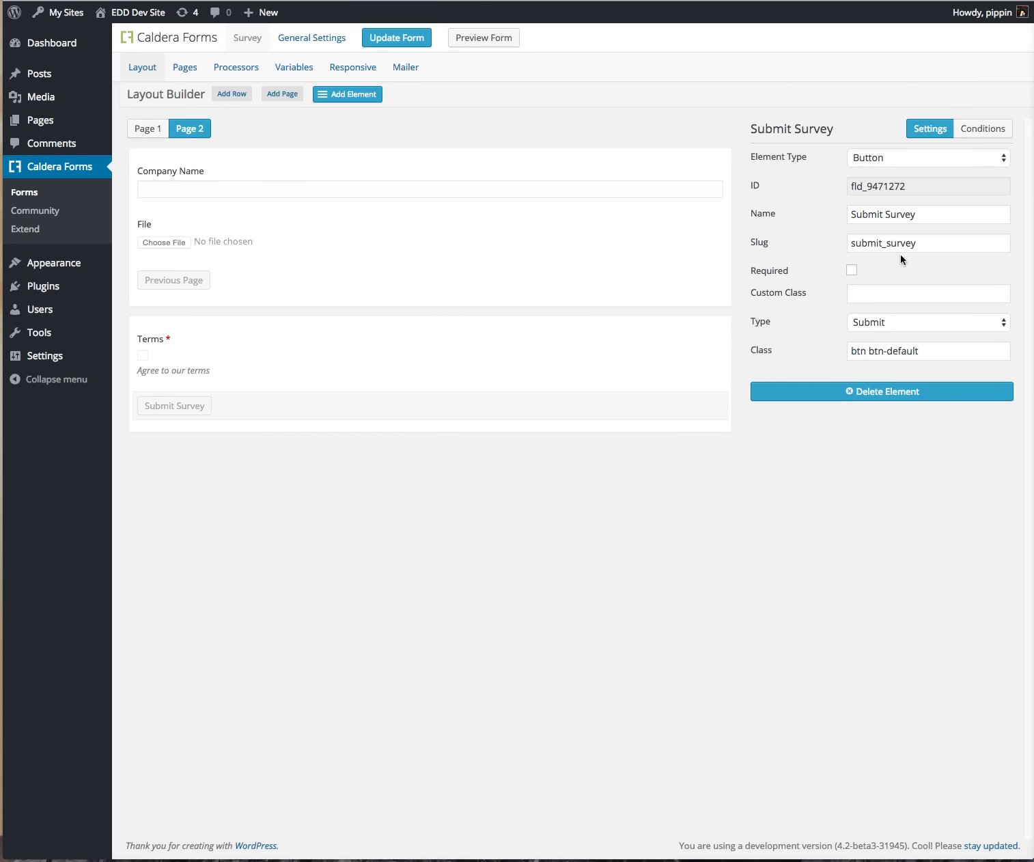
Step: Set the Submit Survey button's conditional action to Disable
click(973, 129)
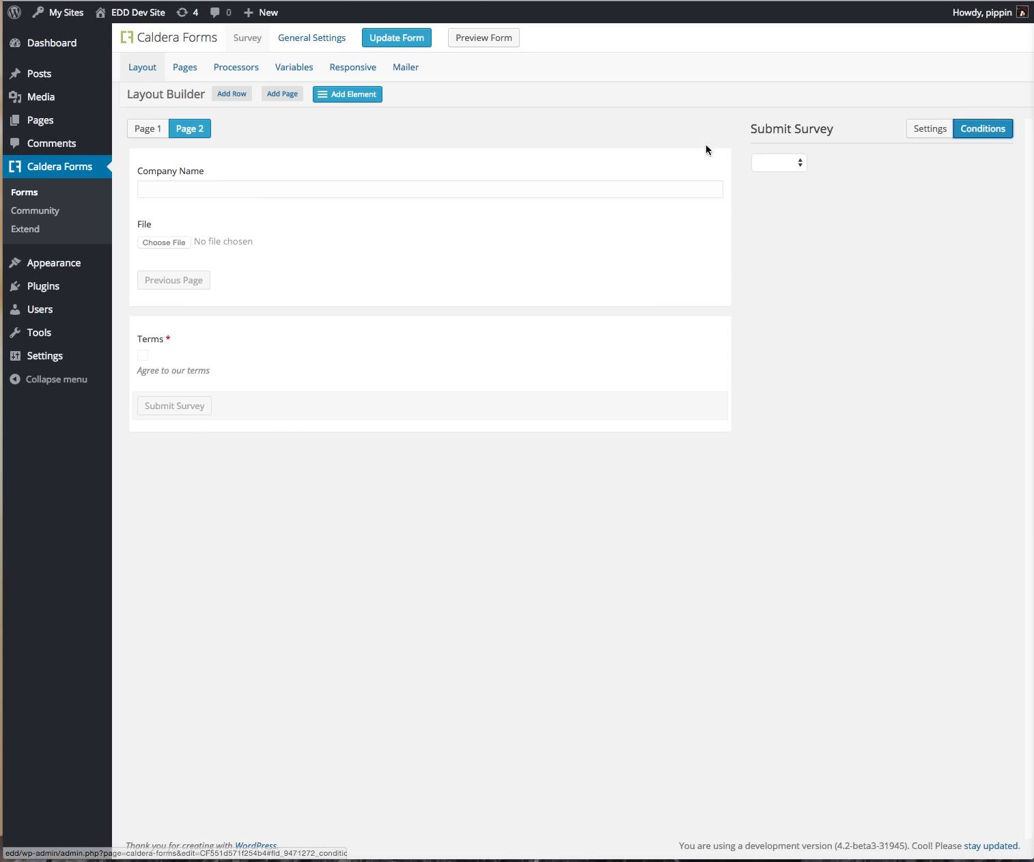
click(771, 161)
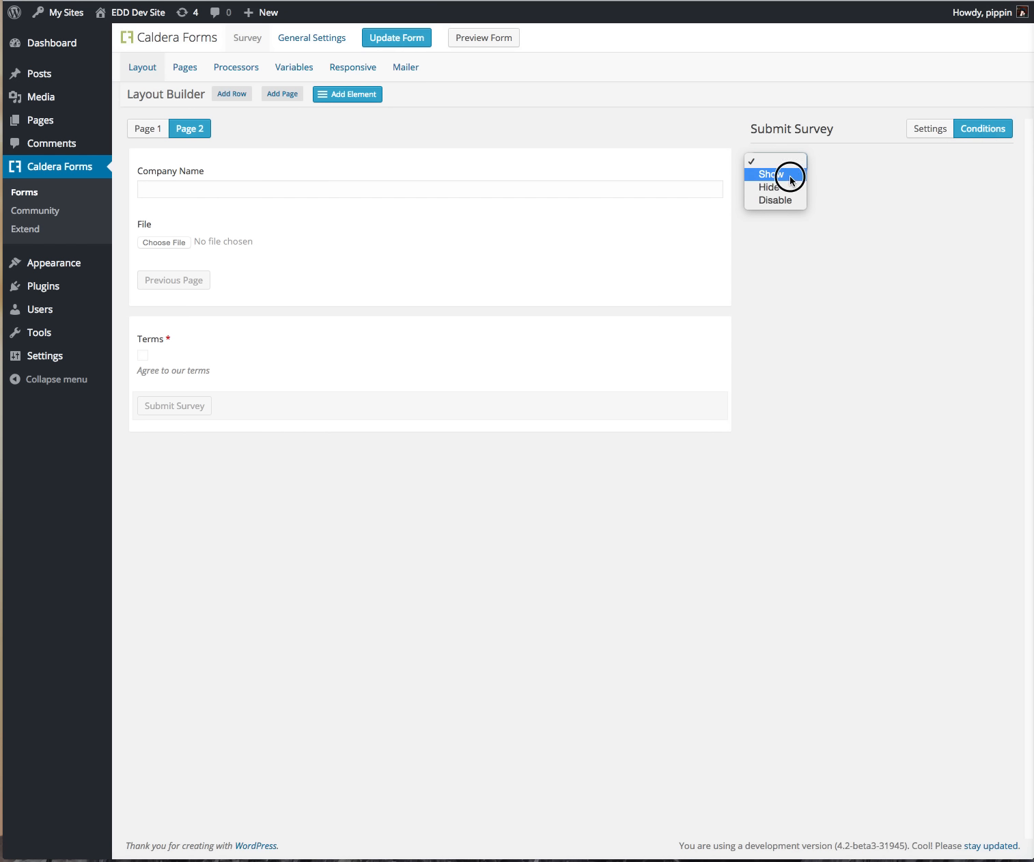
click(790, 179)
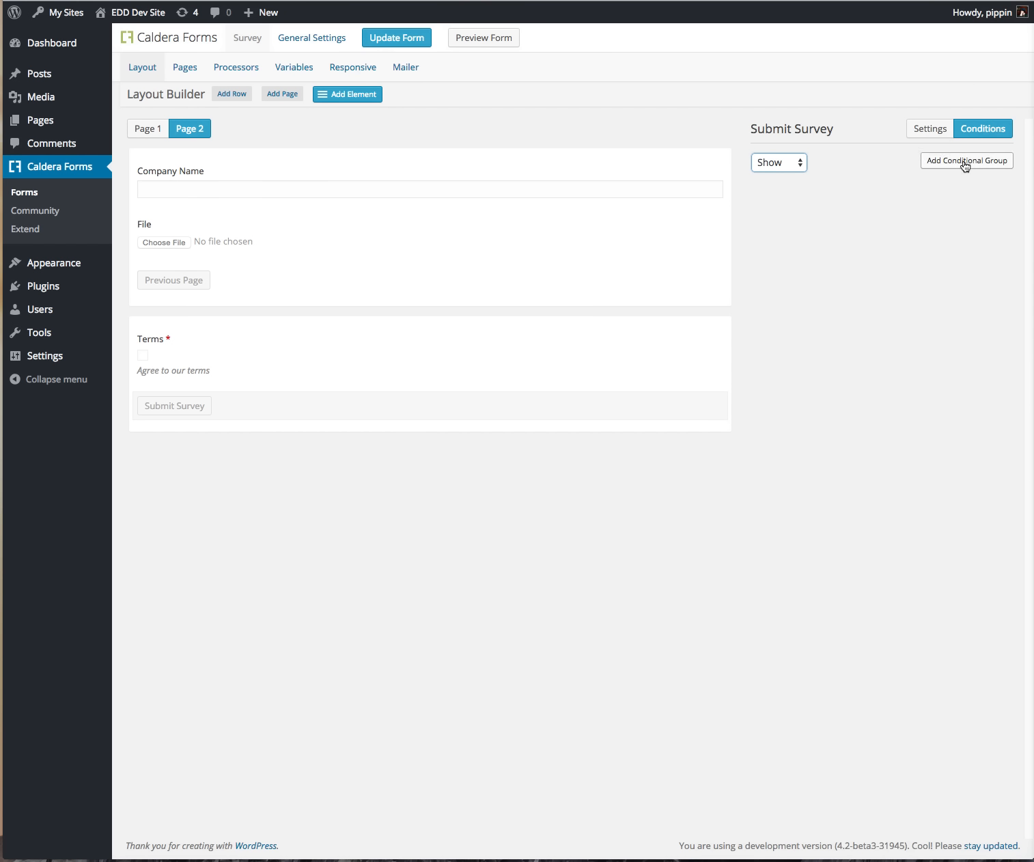
click(790, 162)
click(792, 162)
click(790, 162)
click(789, 187)
Step: Add a condition on Terms with 'is not', save the form, and preview it
click(925, 162)
click(785, 193)
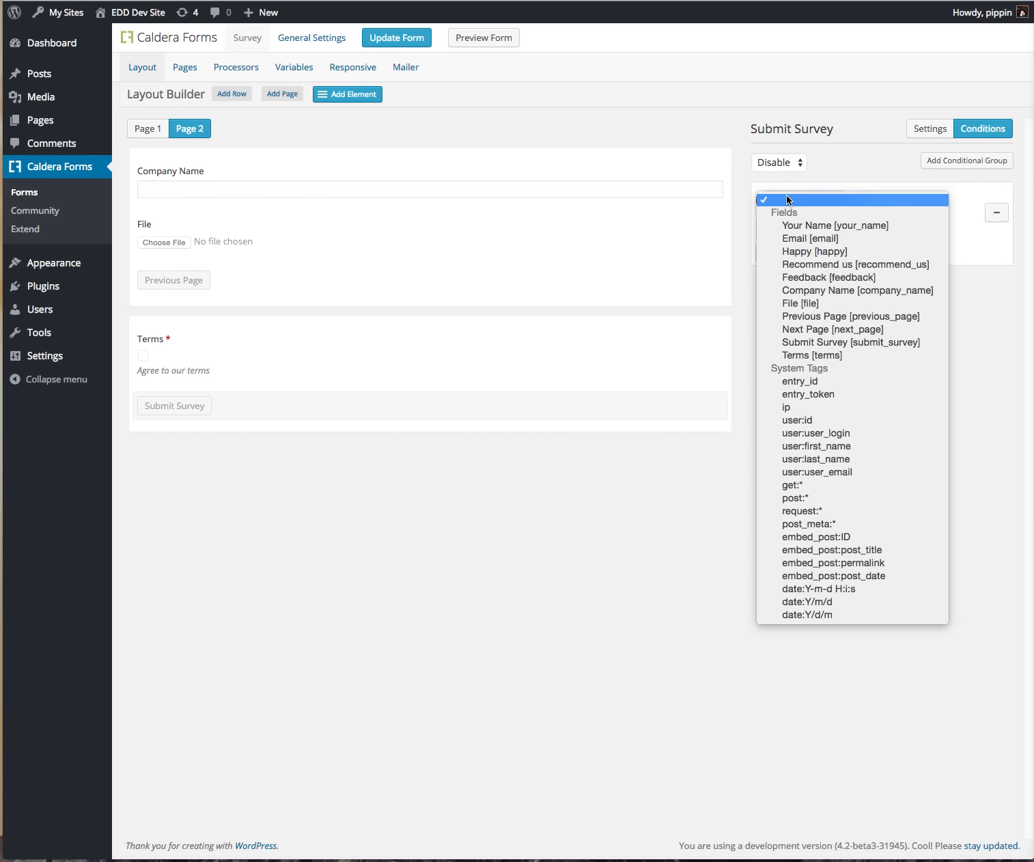
click(821, 354)
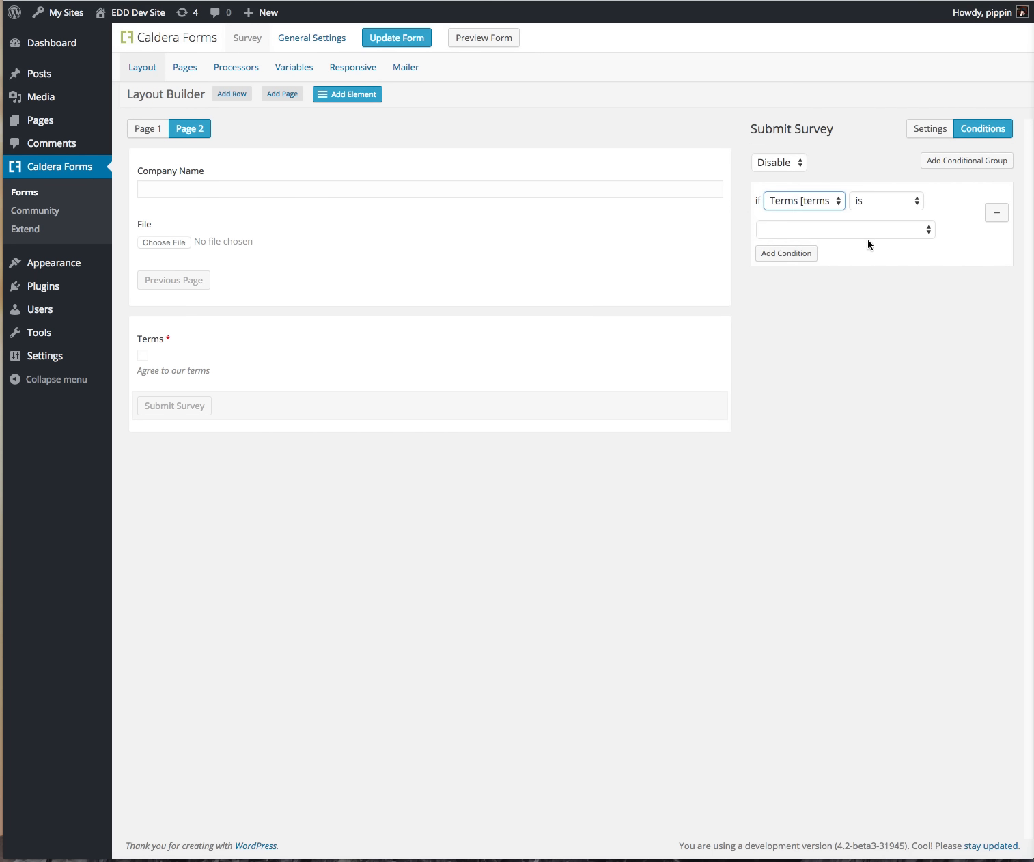
click(867, 227)
click(867, 226)
click(879, 205)
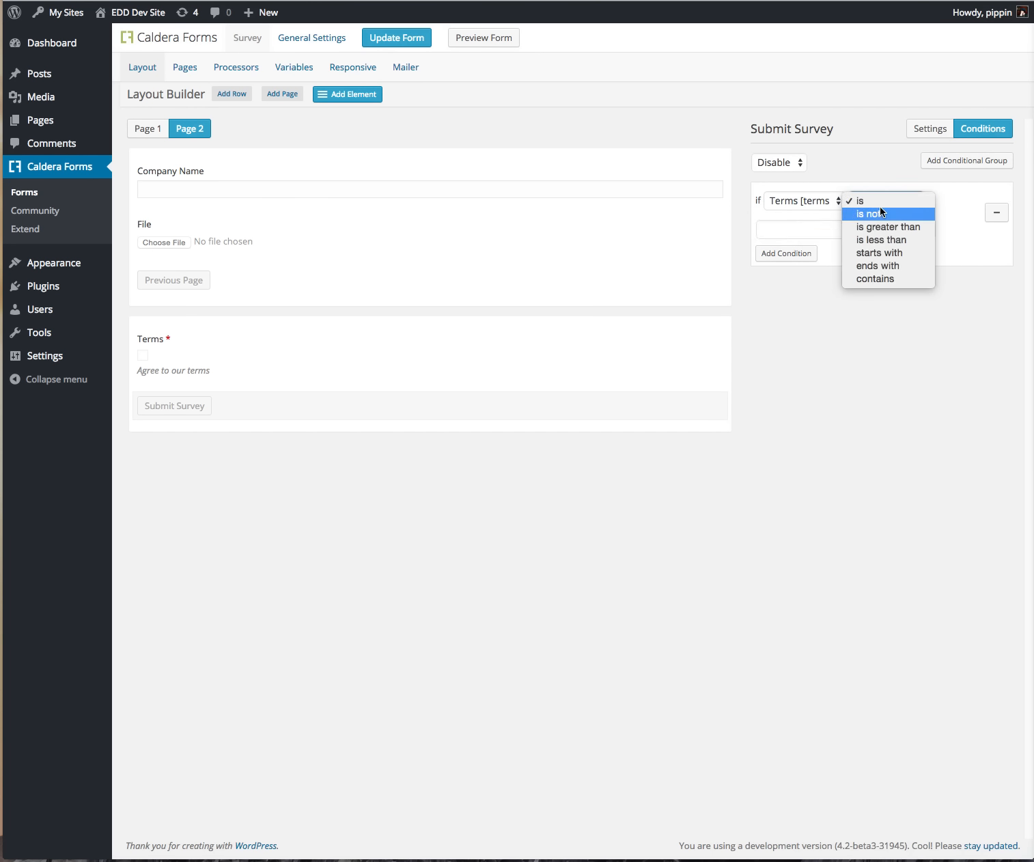
click(828, 229)
click(829, 228)
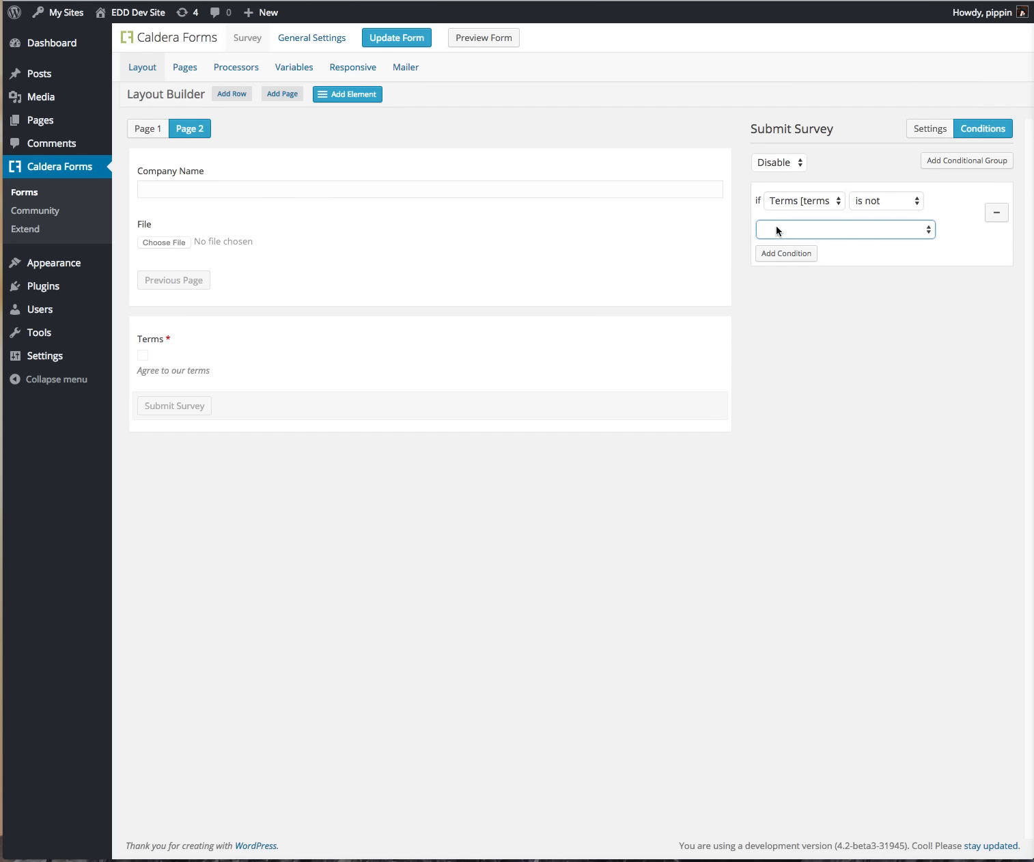
click(422, 30)
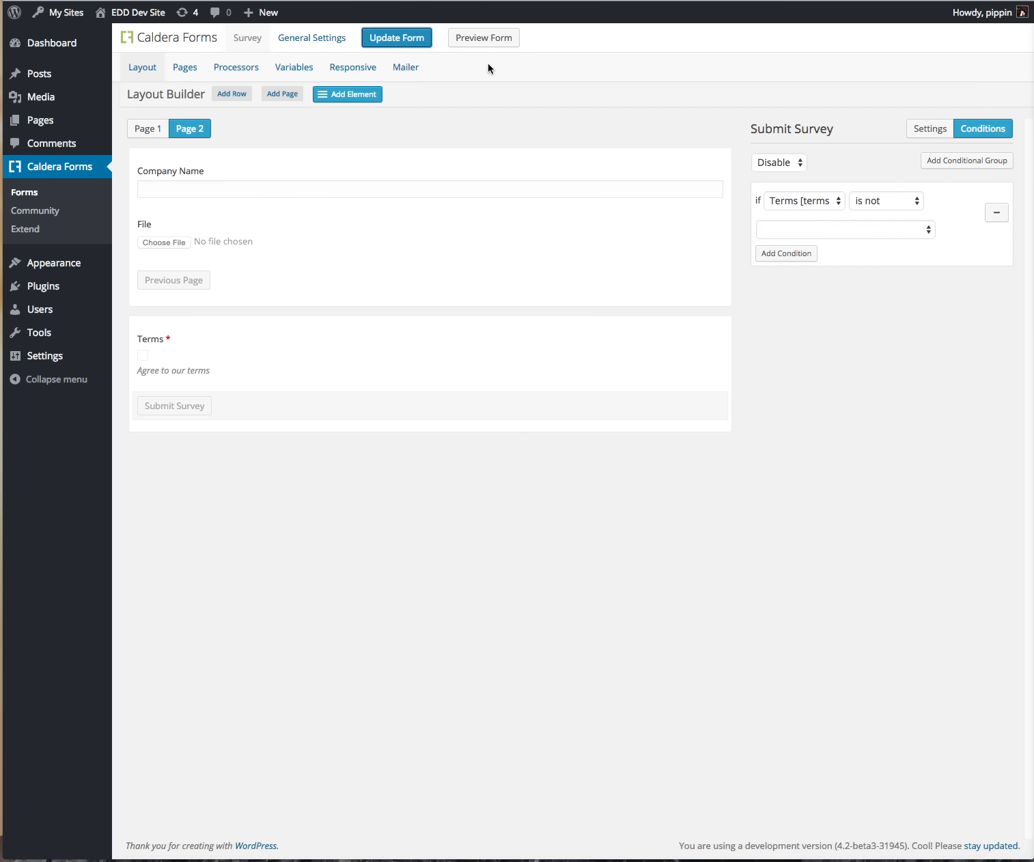
click(487, 42)
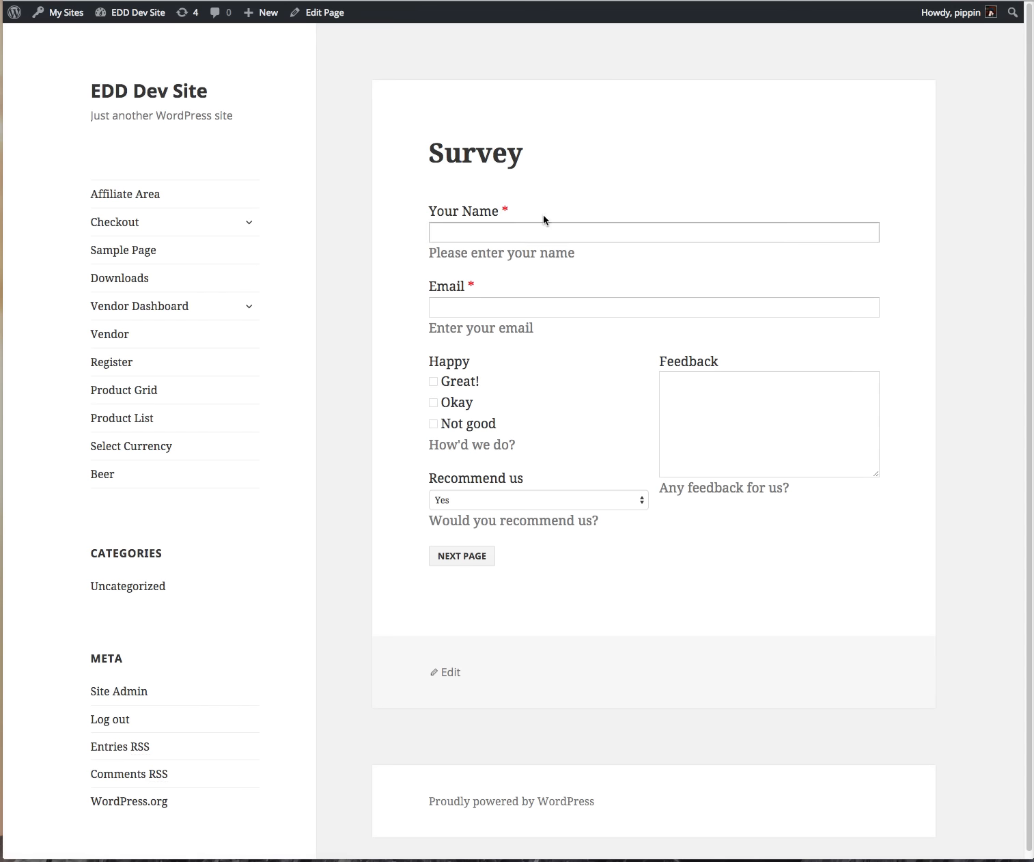
Step: In the preview, autofill name and email, rate Great!, and continue to page two
click(476, 232)
text(P)
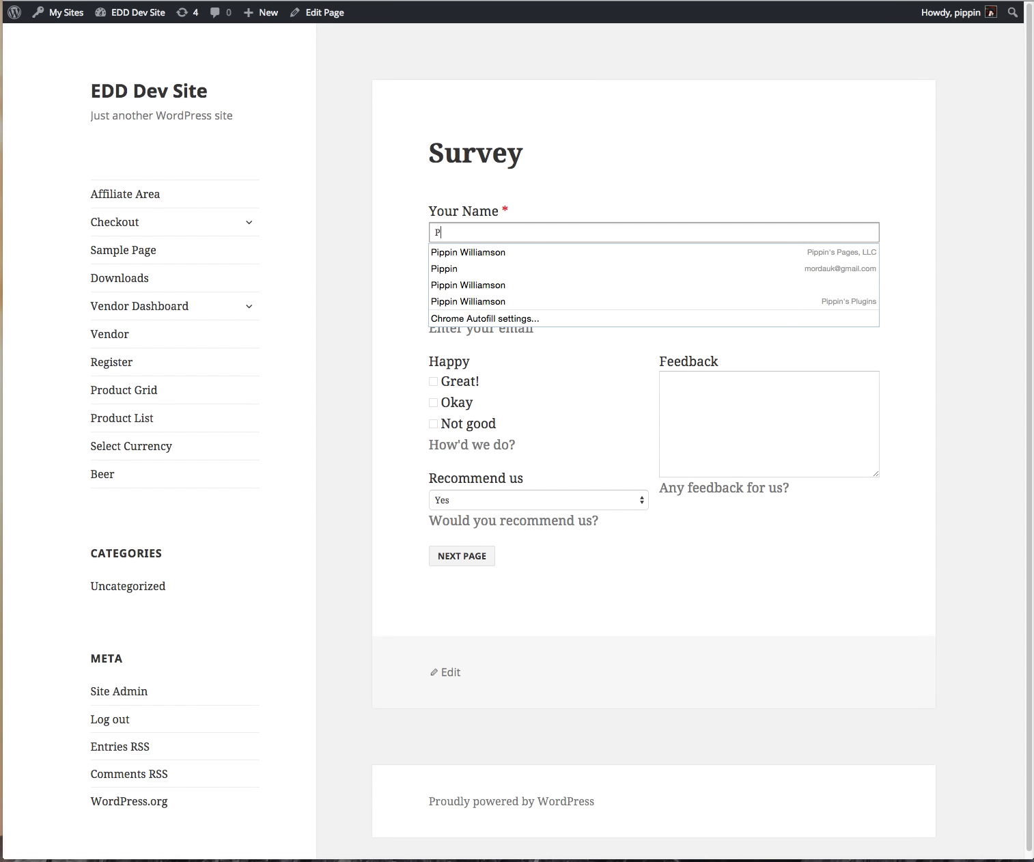
text(ipp)
key(Down)
key(Return)
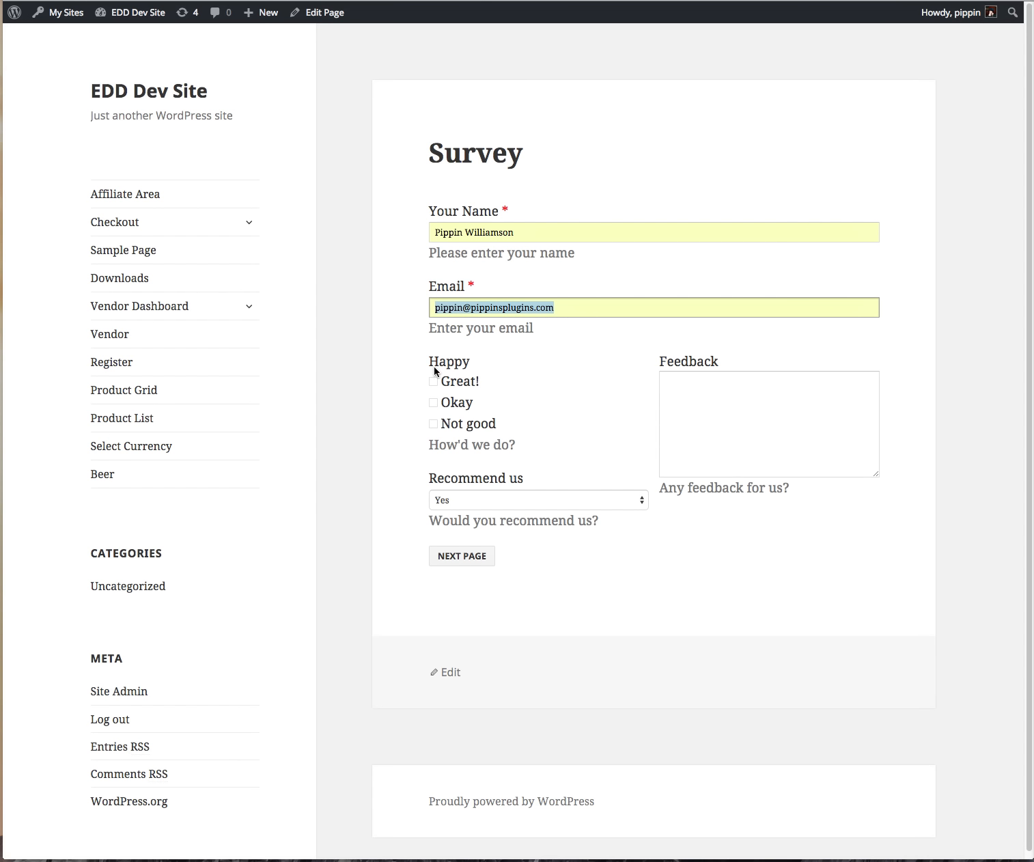
click(452, 384)
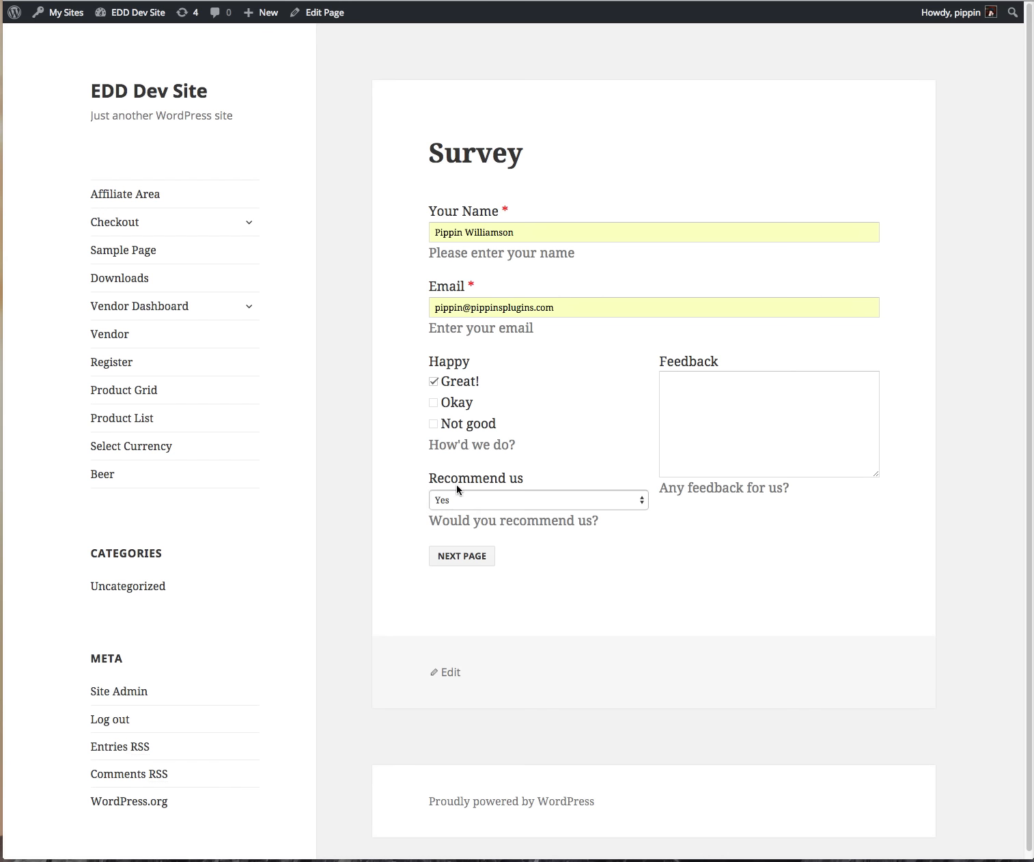
click(767, 458)
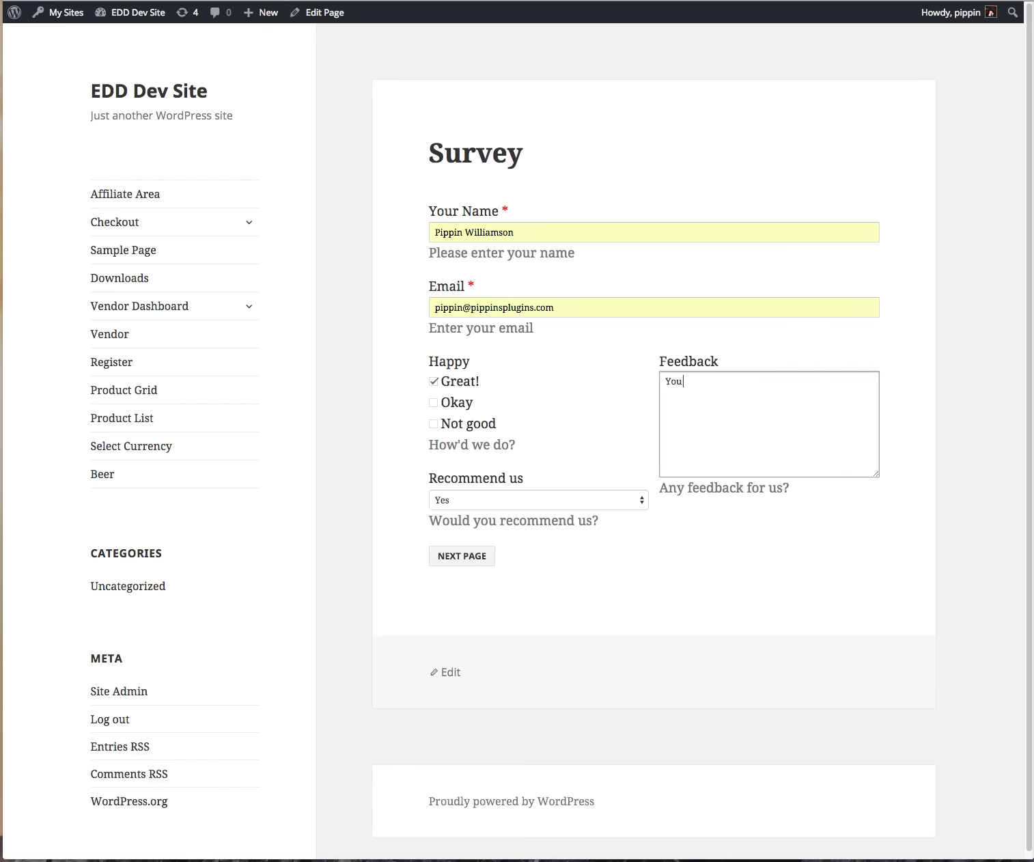
click(484, 558)
Step: Autofill Company Name, cancel the file picker, and go back to the form editor
click(481, 228)
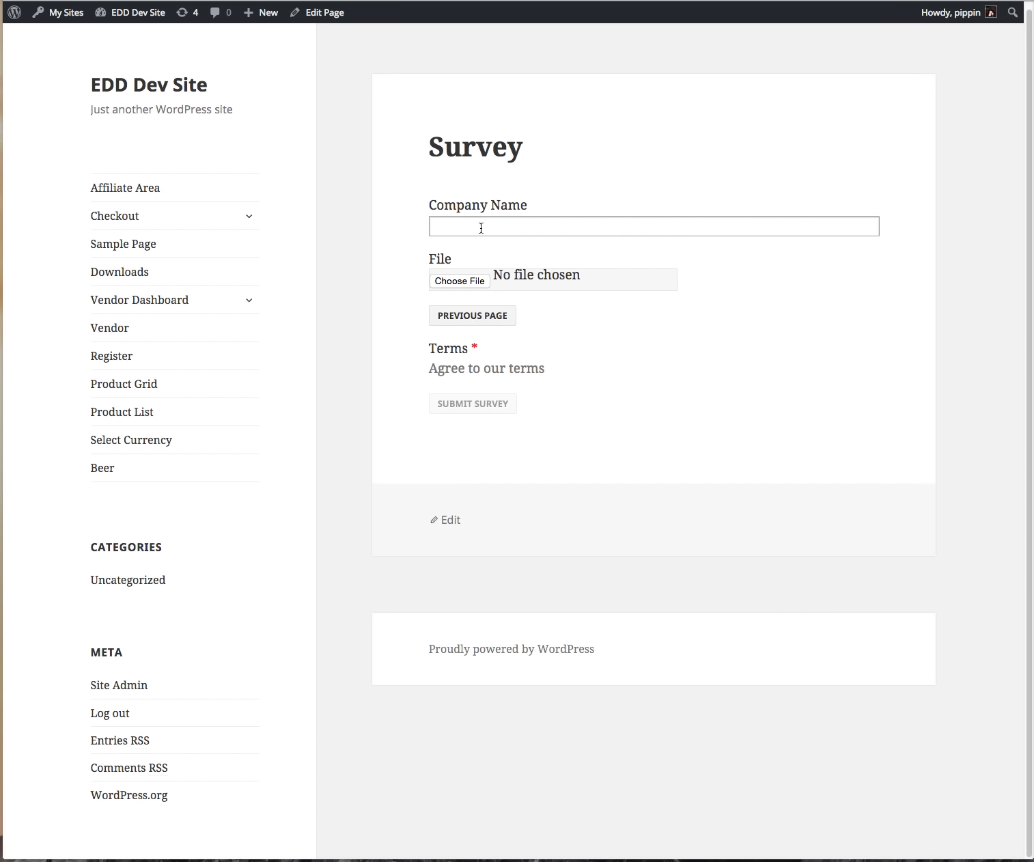
text(Pip)
key(Down)
key(Return)
click(476, 280)
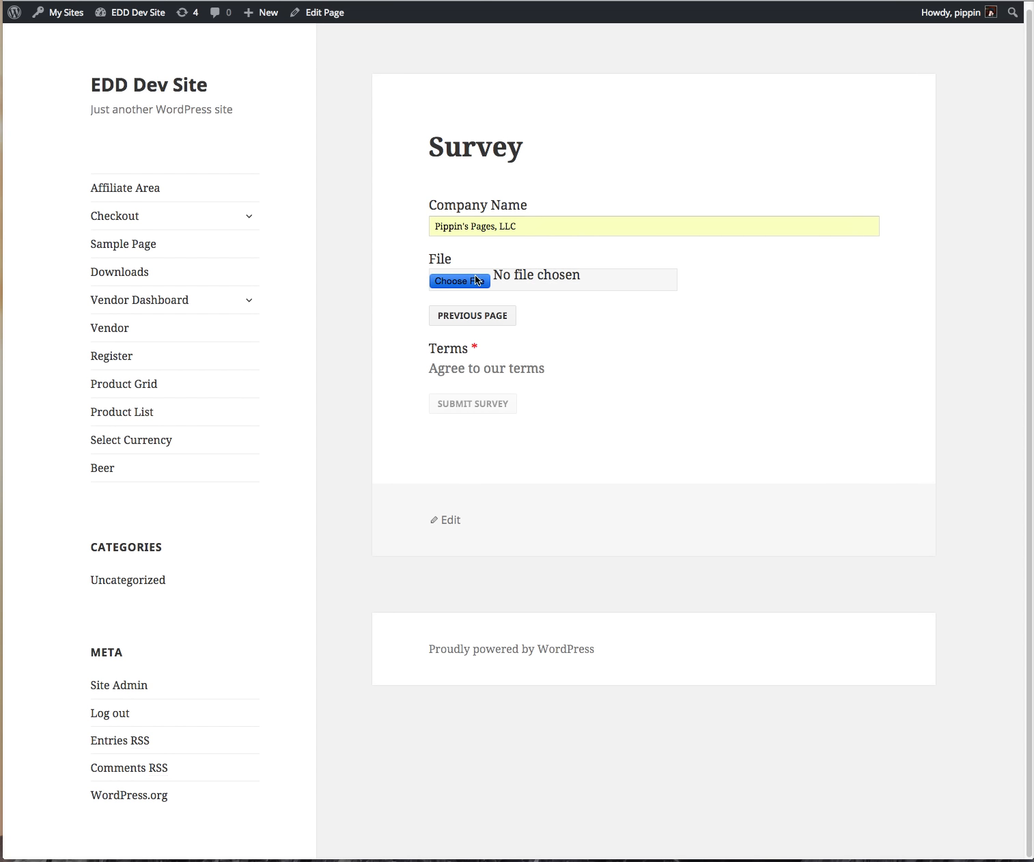
click(677, 856)
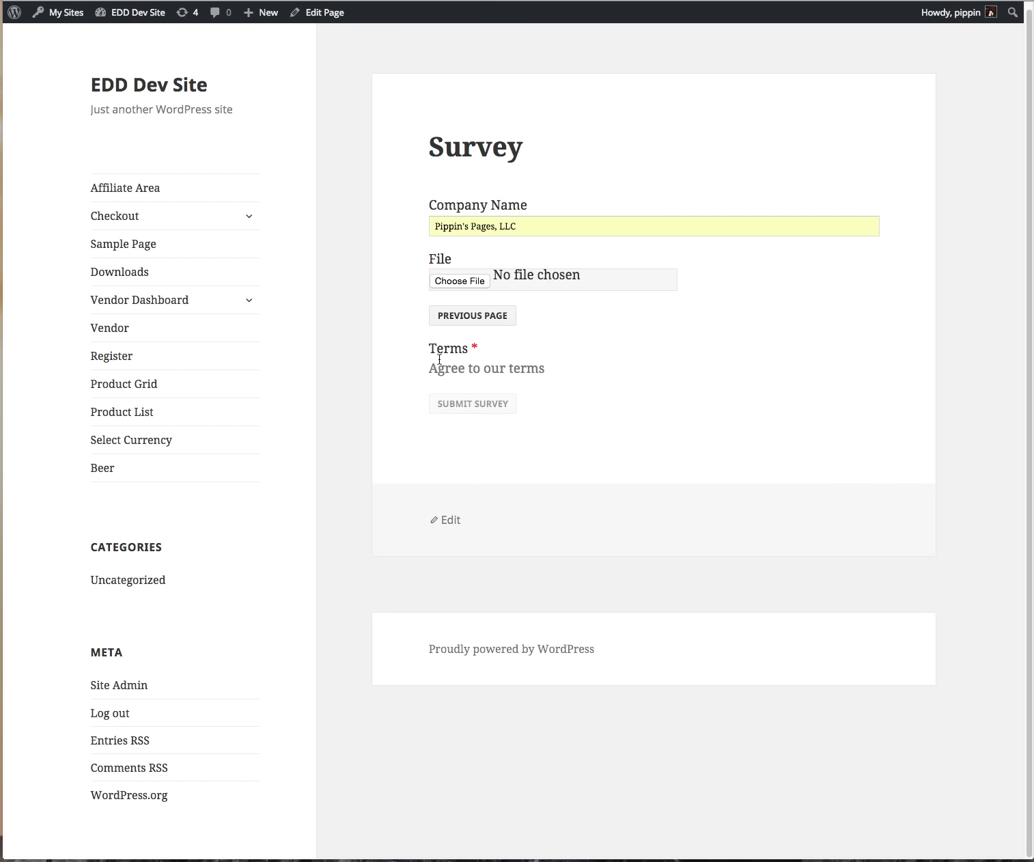
click(728, 1)
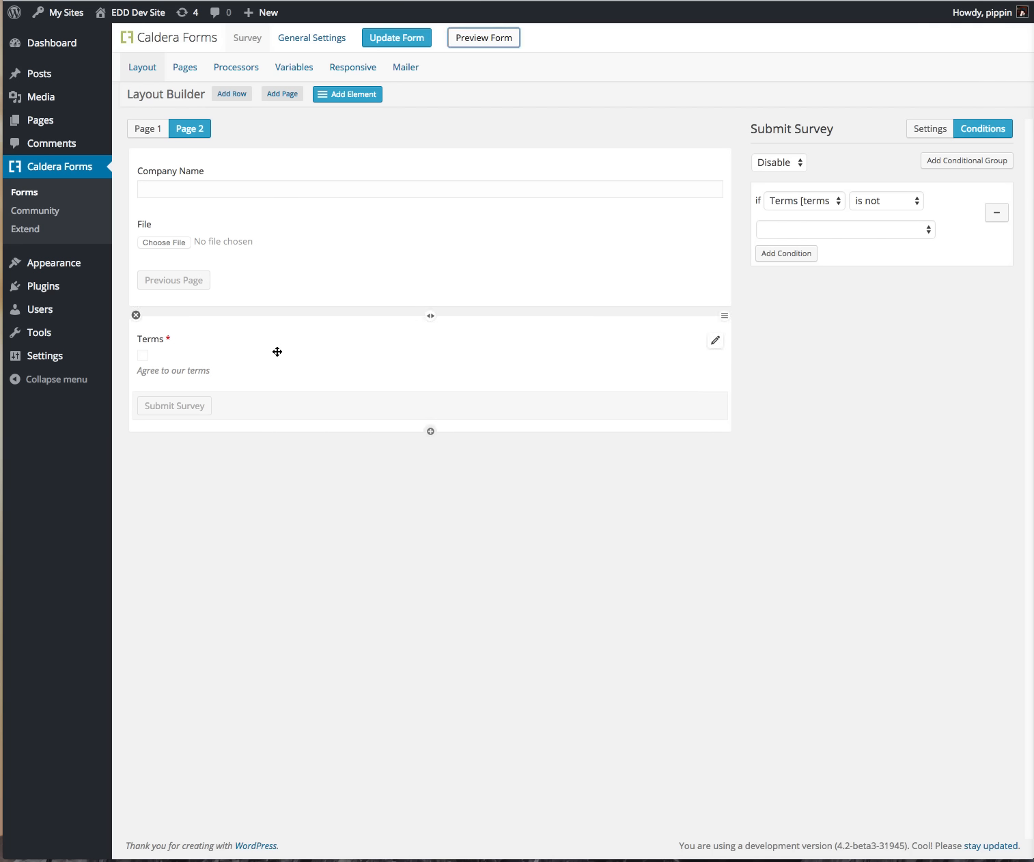
Step: Set the Terms checkbox to inline with a 'Yes, I agree' option, then save and preview the form
click(714, 344)
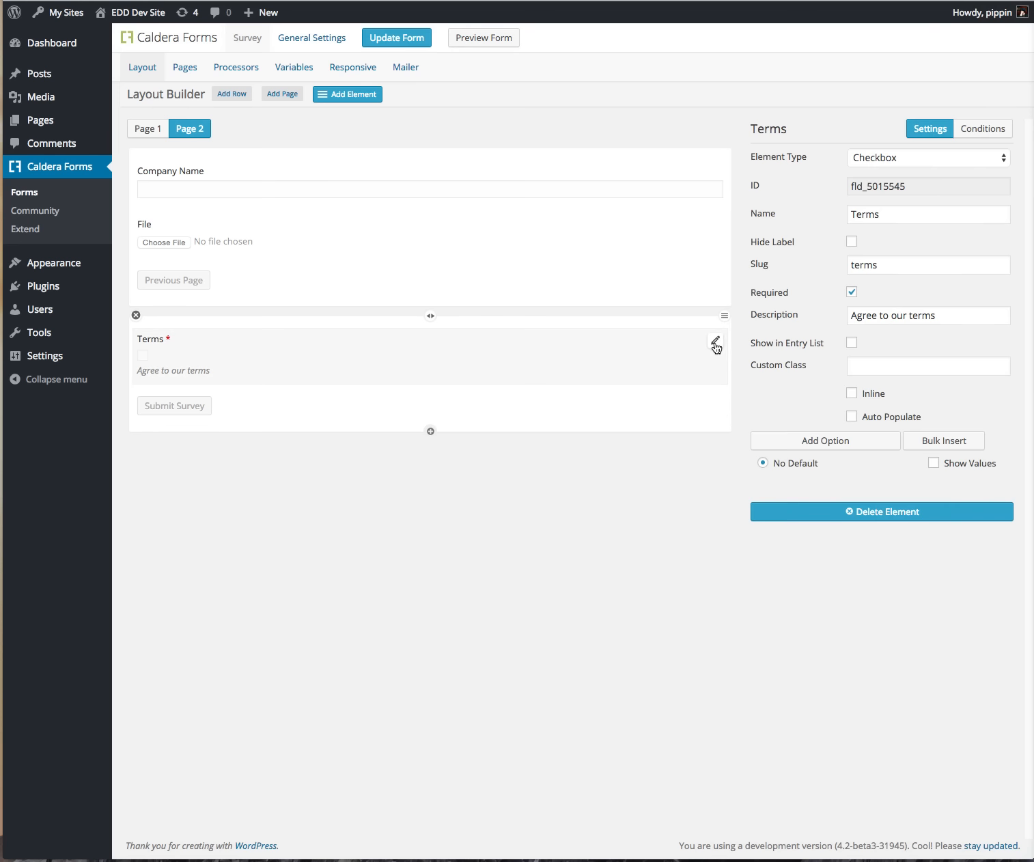
click(867, 393)
click(874, 399)
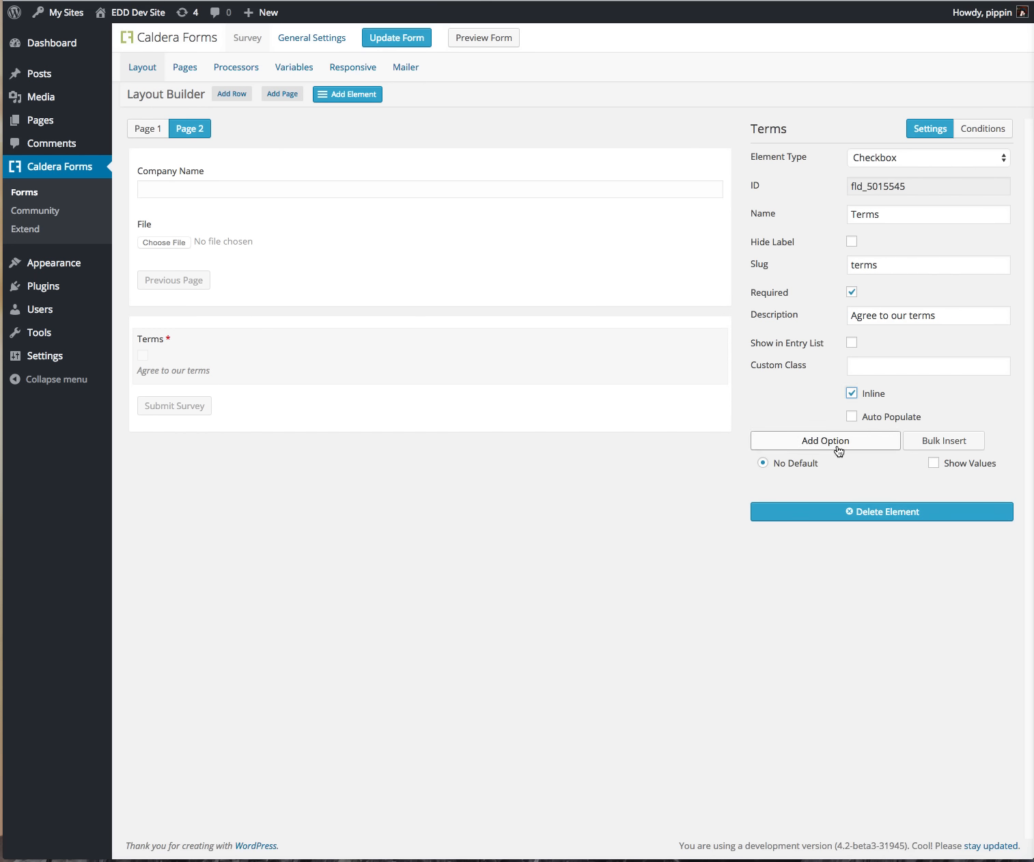
click(819, 442)
text(Y)
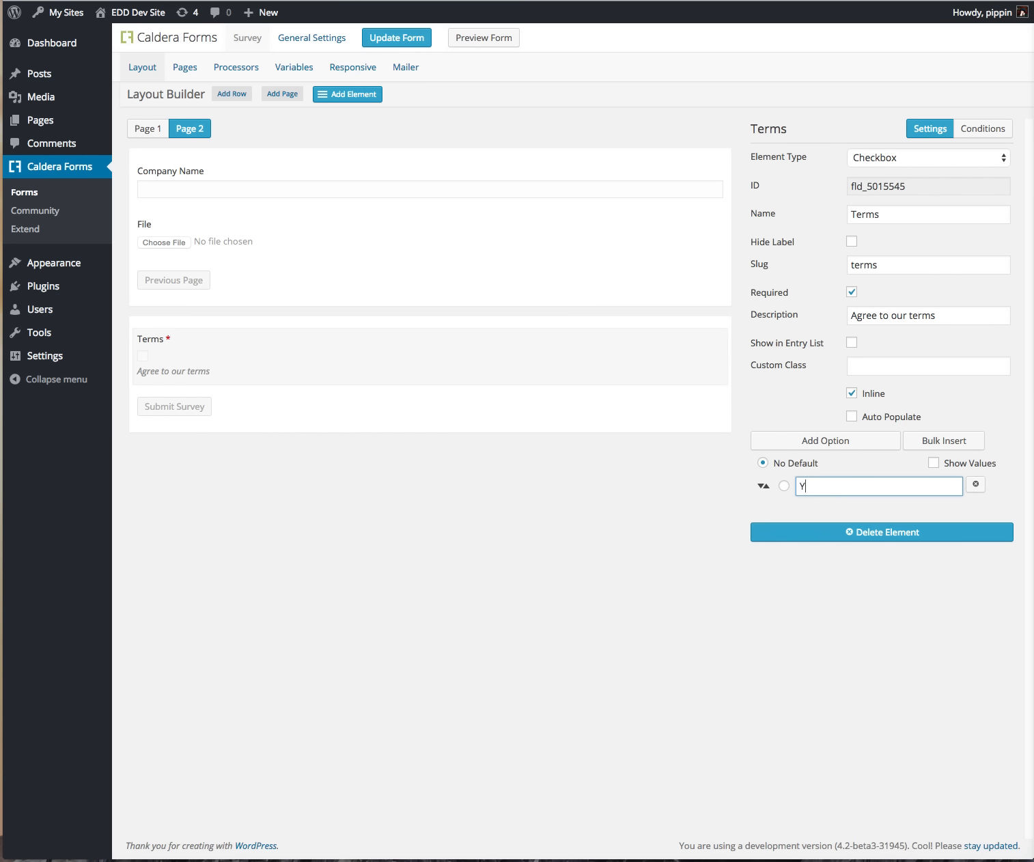
text(es, I agree)
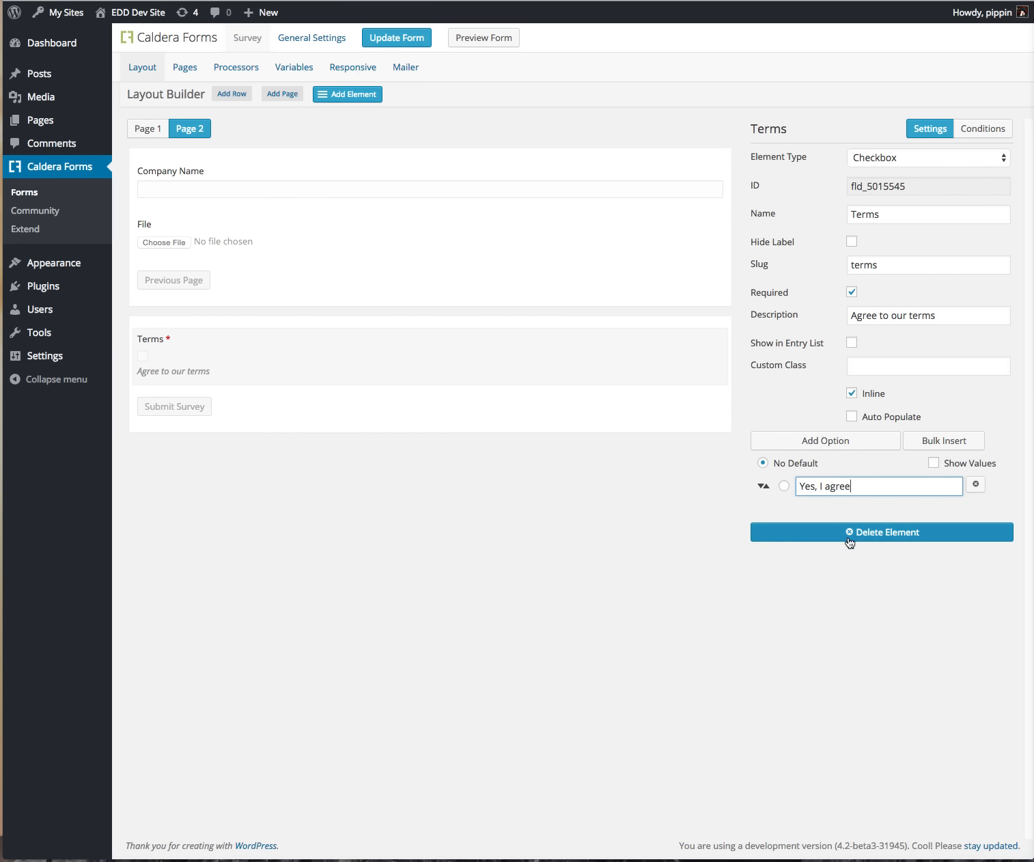
click(399, 41)
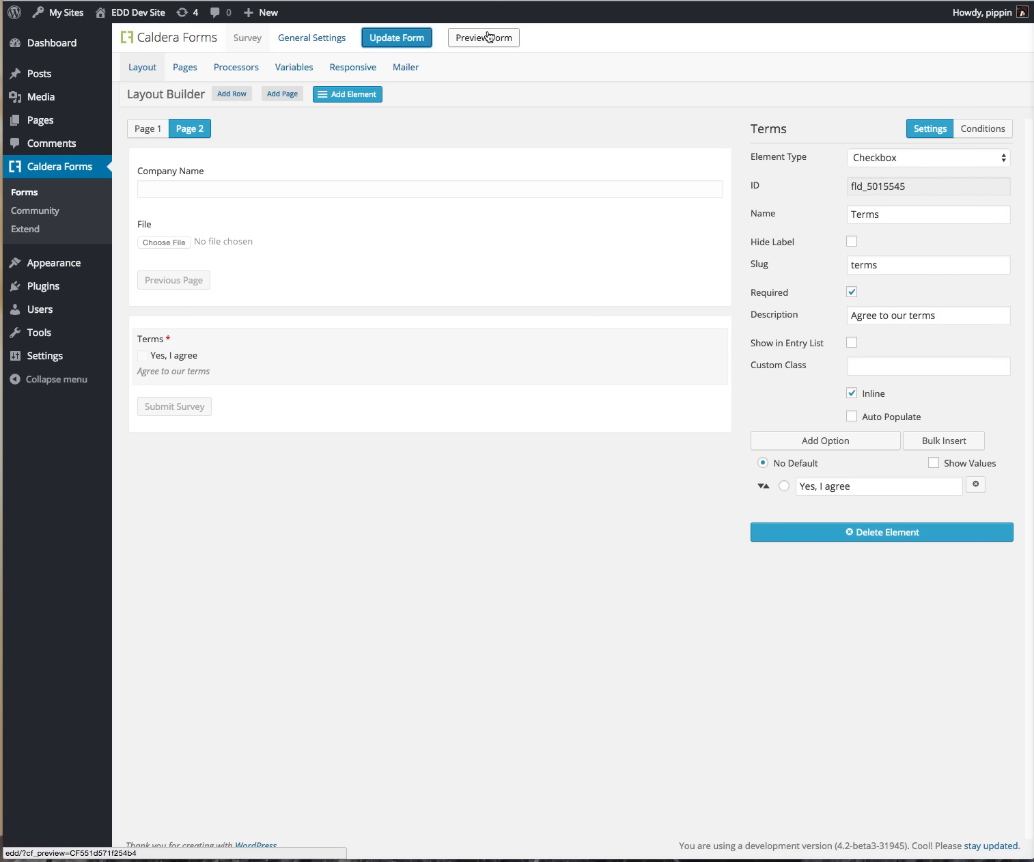
click(486, 37)
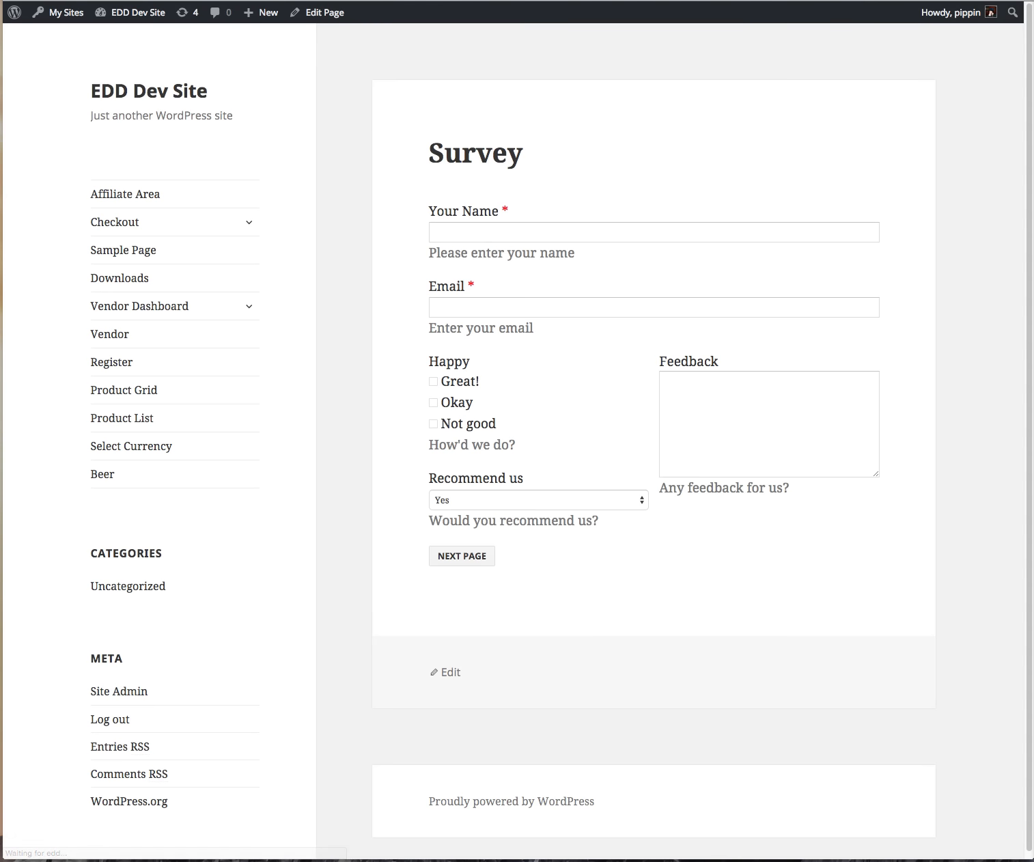
Step: Fill preview page one: autofill name and email, rate Great!, feedback 'Some stuff for you', then Next Page
click(488, 227)
text(Pip)
key(Down)
key(Tab)
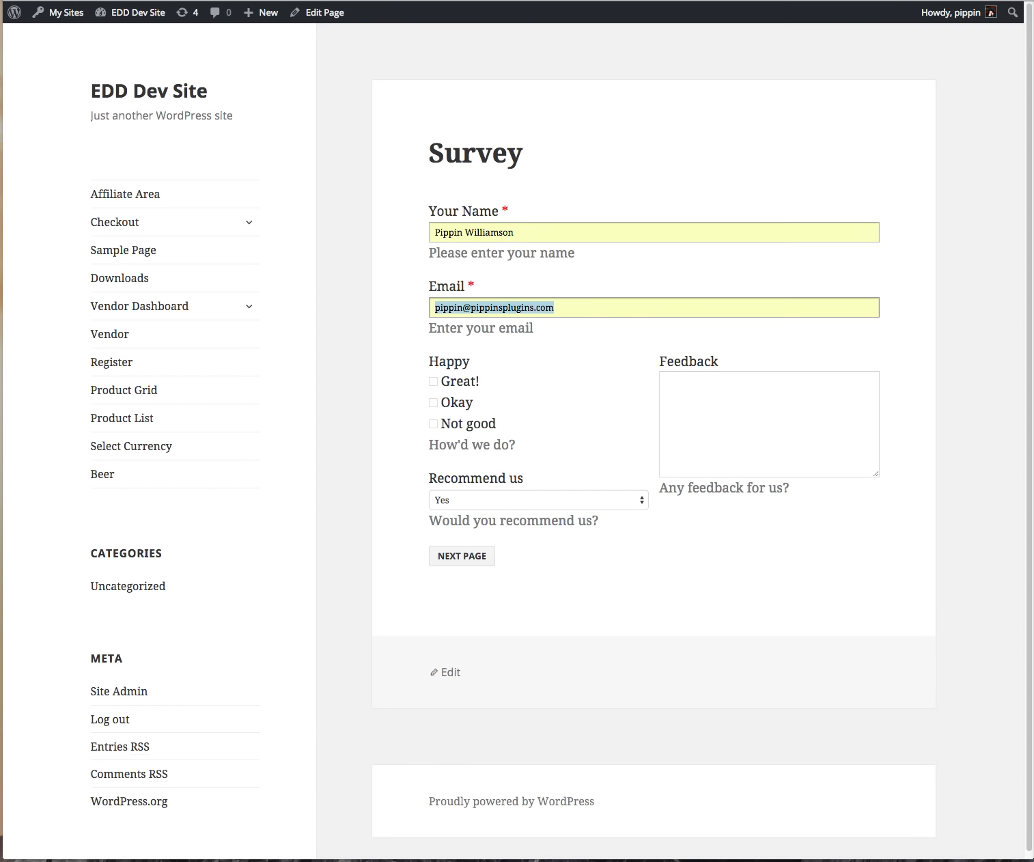
click(459, 381)
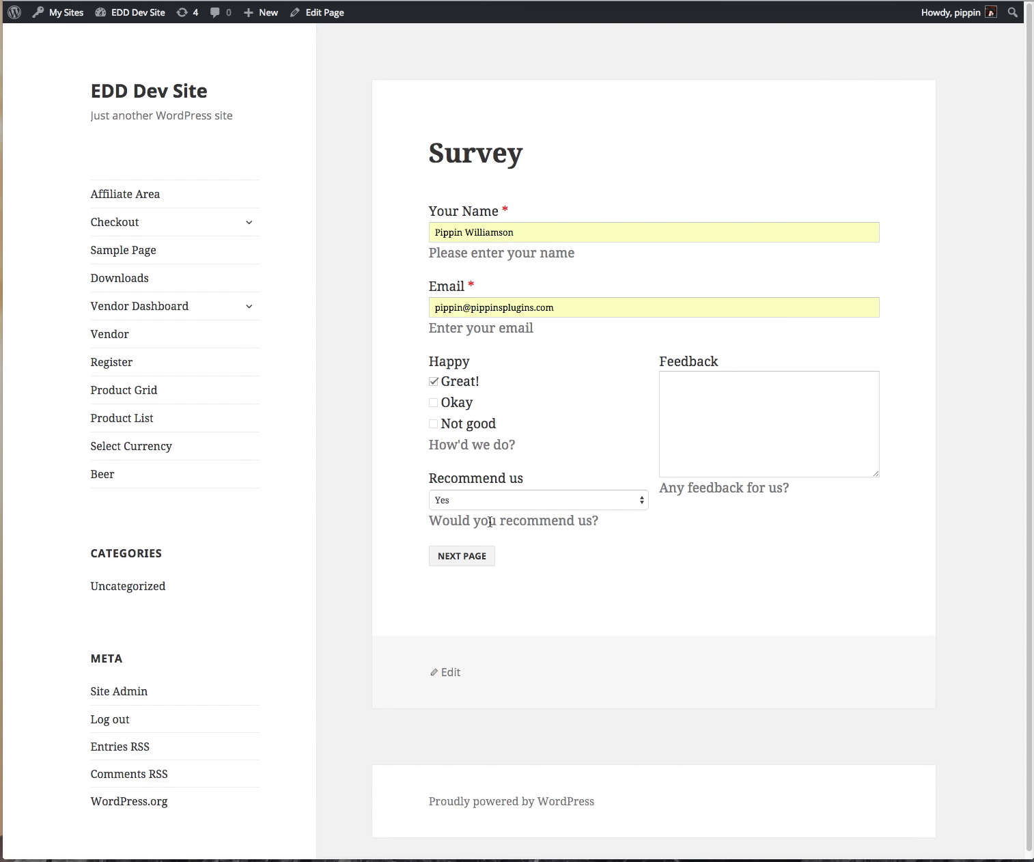
click(771, 427)
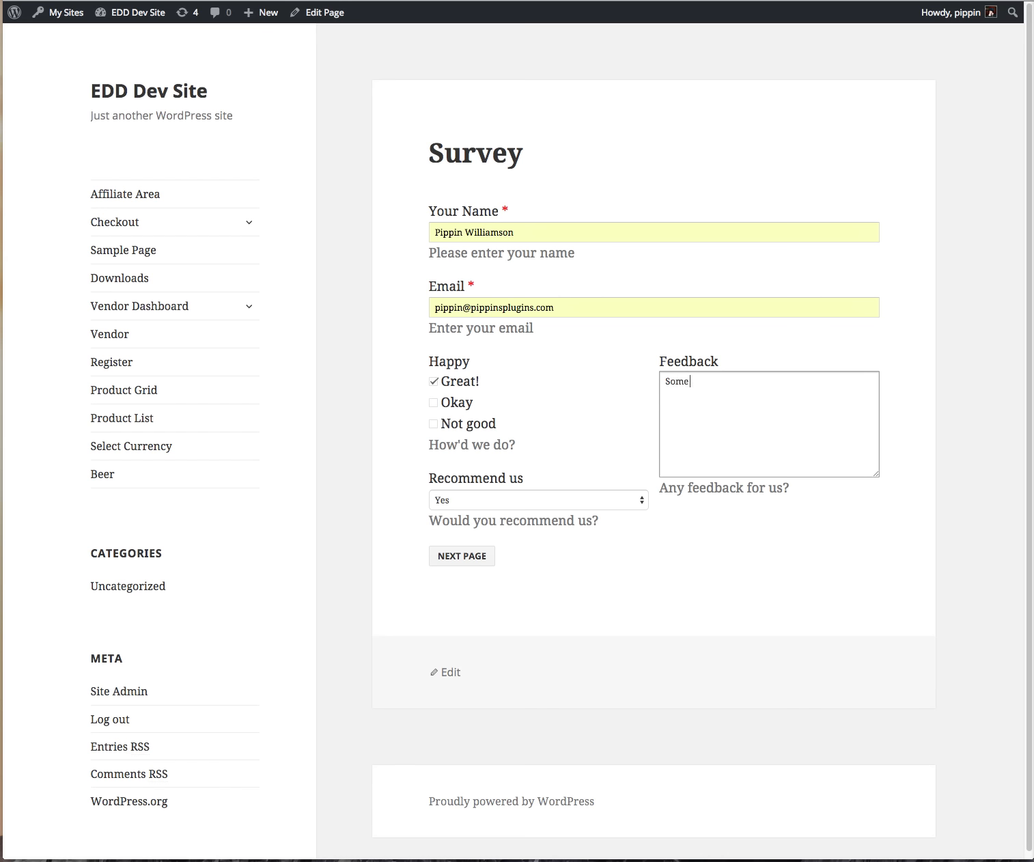
text(Some stuff for you)
click(479, 554)
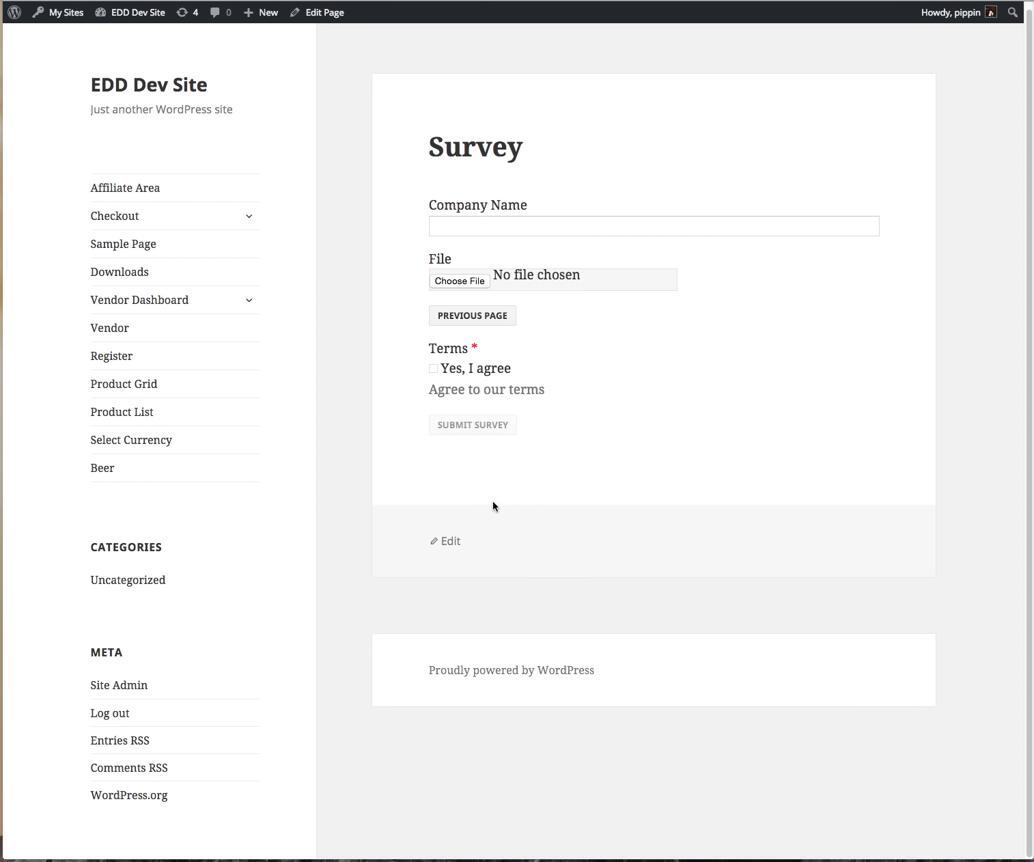
Step: Autofill Company Name, tick Yes, I agree, try Submit Survey, and return to the editor
click(474, 230)
text(Pi)
key(Down)
key(Return)
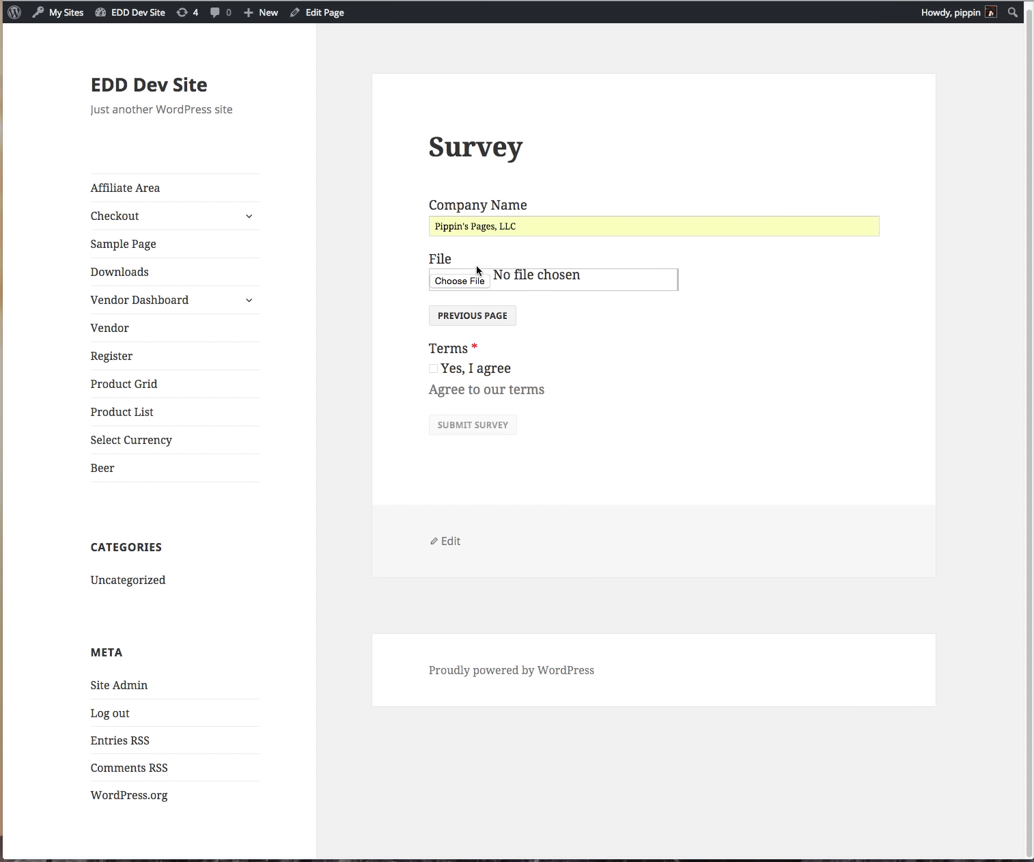
click(464, 373)
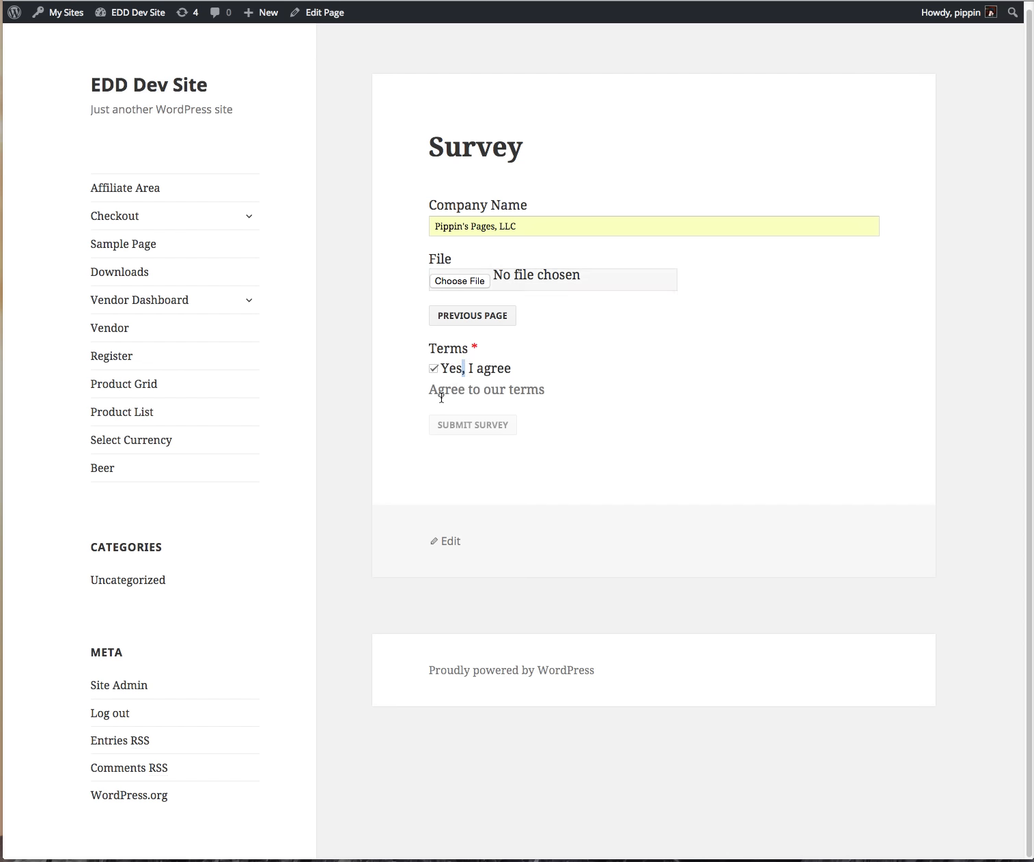
click(470, 425)
key(super+w)
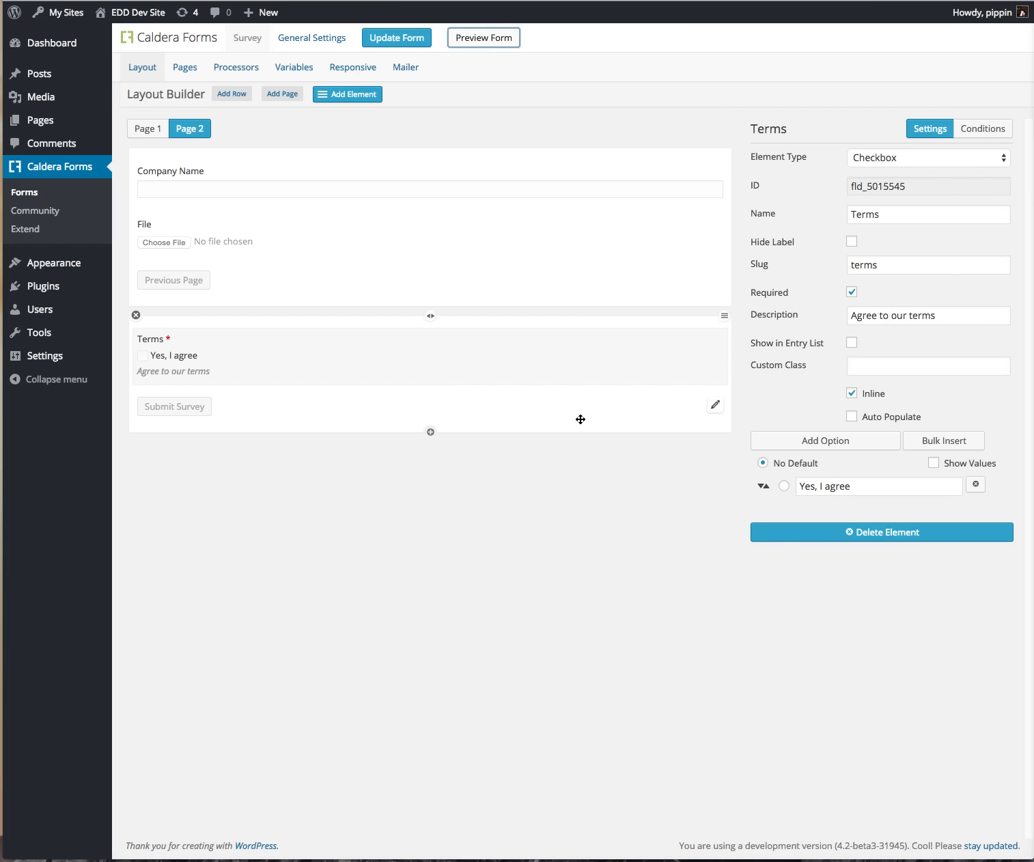
Step: Set Submit Survey's condition to Terms is not 'Yes, I agree' and save the form
click(715, 405)
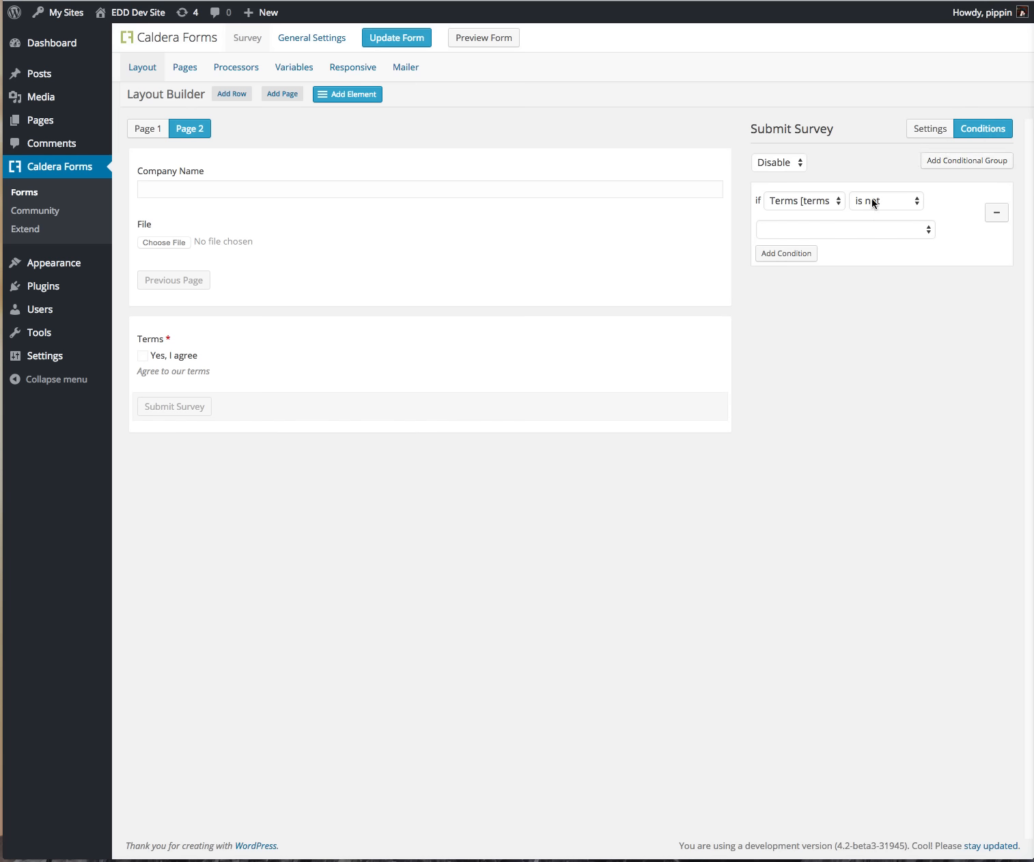
click(794, 224)
click(793, 241)
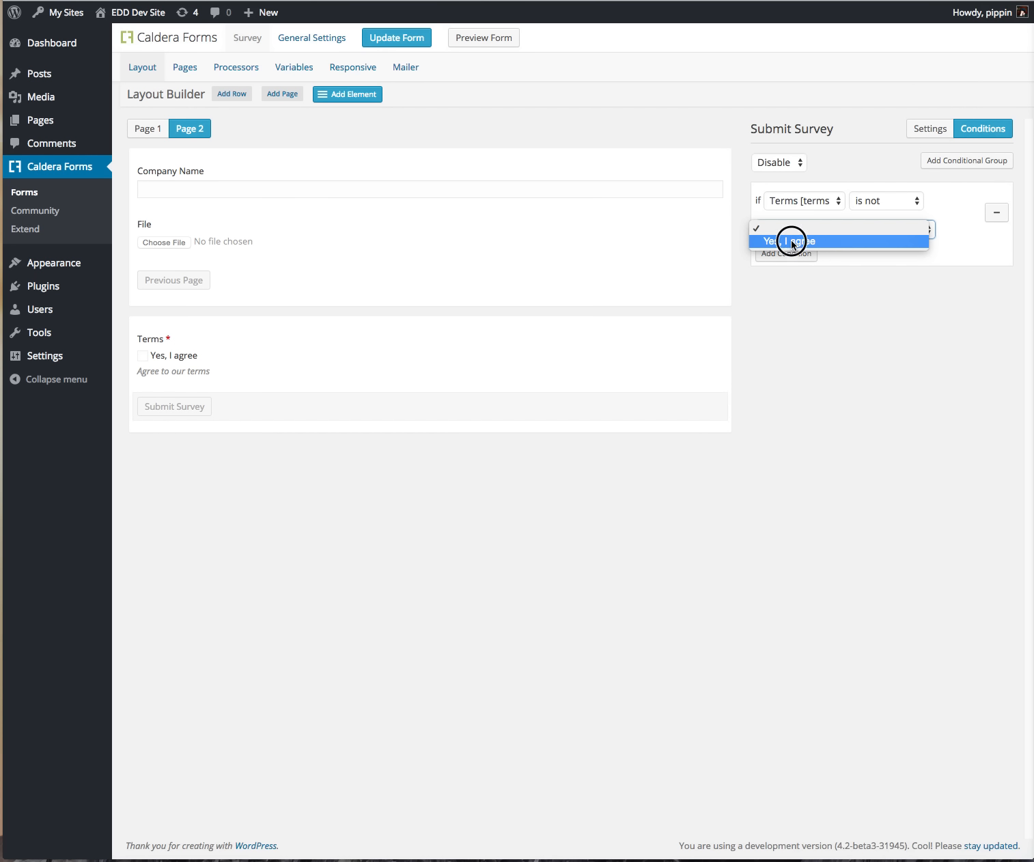
click(894, 196)
click(871, 205)
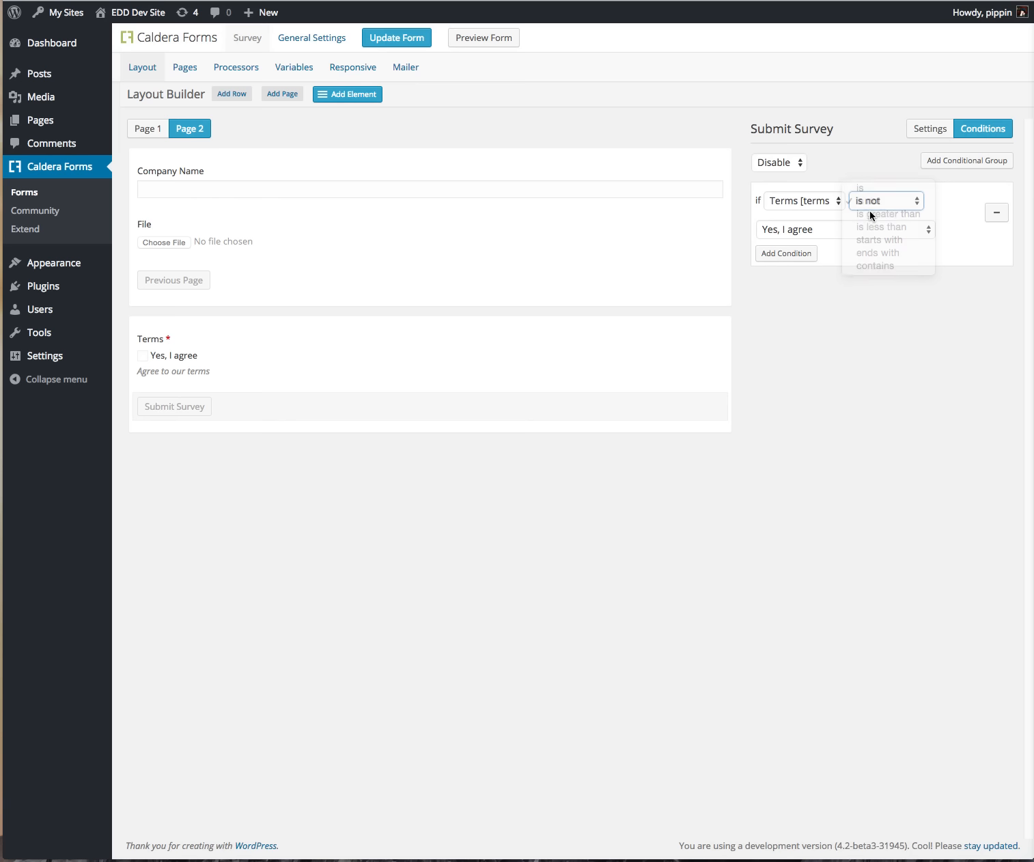
click(402, 45)
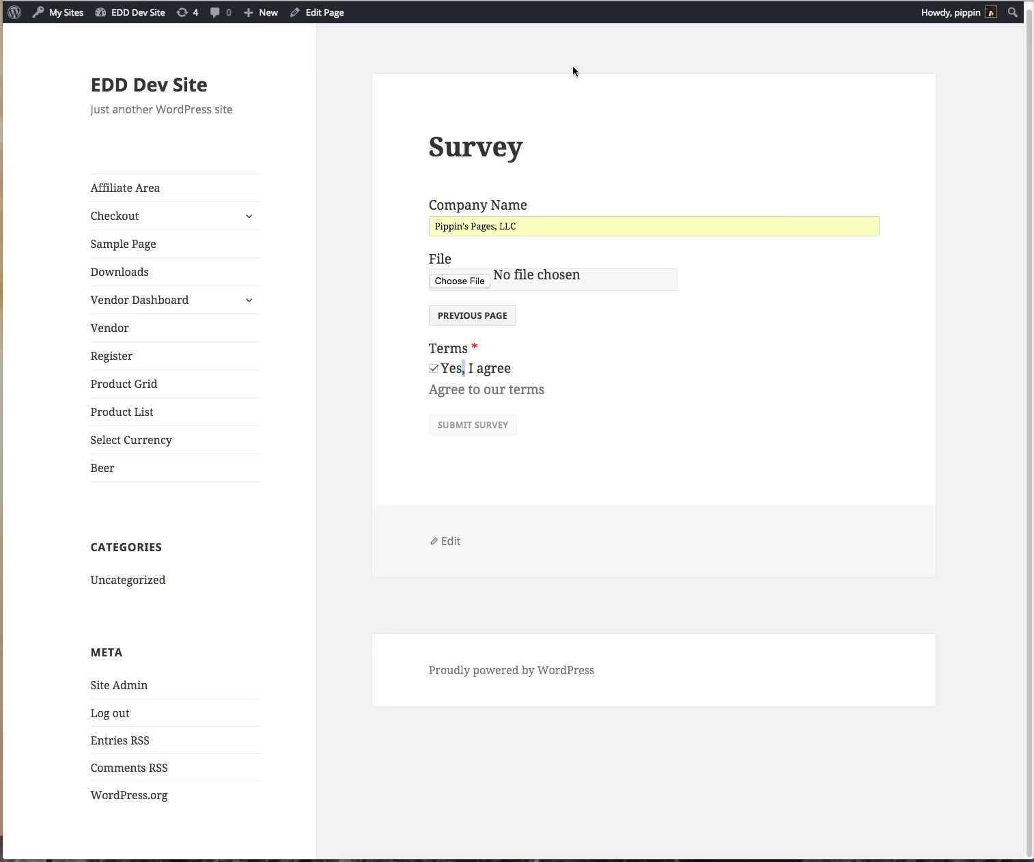
Step: Reload the Survey and fill page one with autofilled name and email, Great!, and feedback 'Test'
key(super+r)
click(456, 229)
text(Pi)
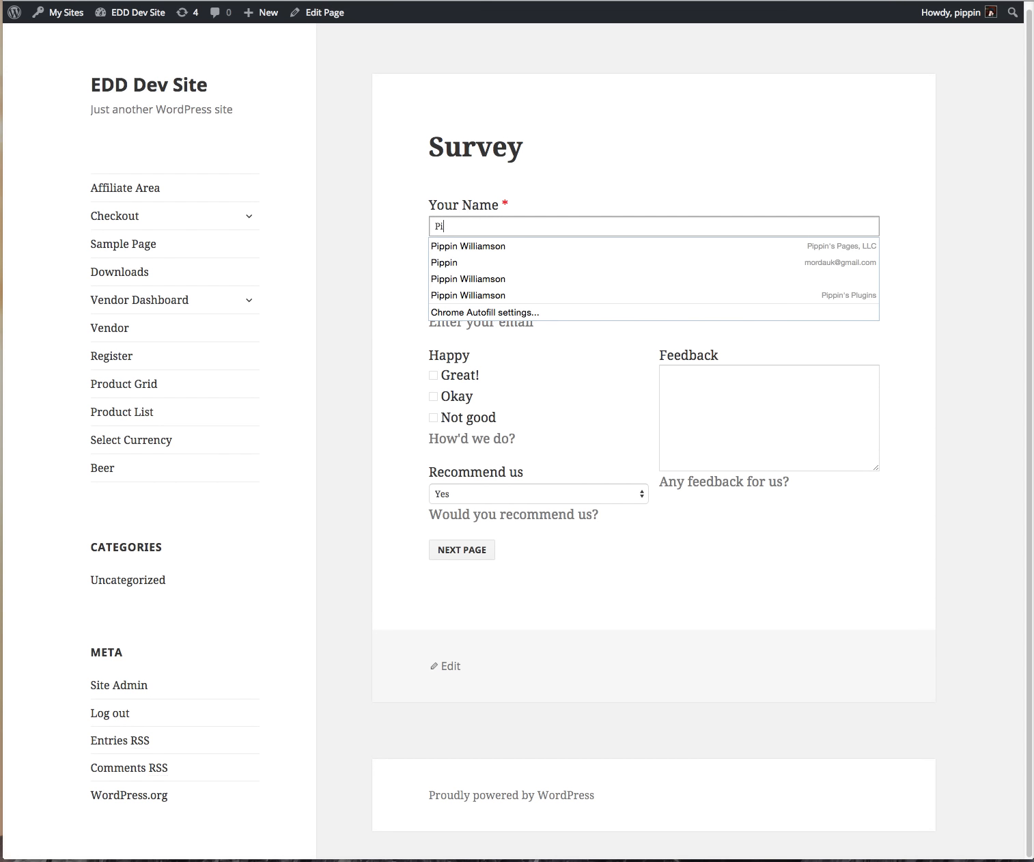
key(Down)
key(Tab)
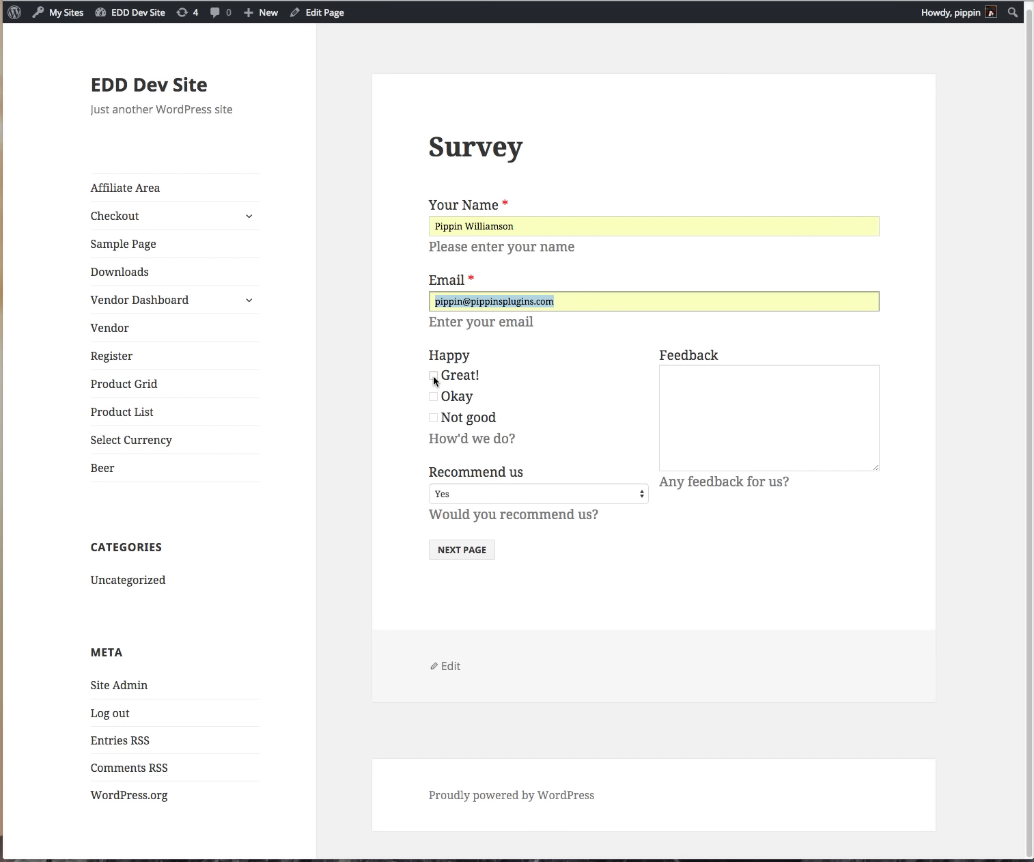
click(433, 375)
click(685, 407)
text(T)
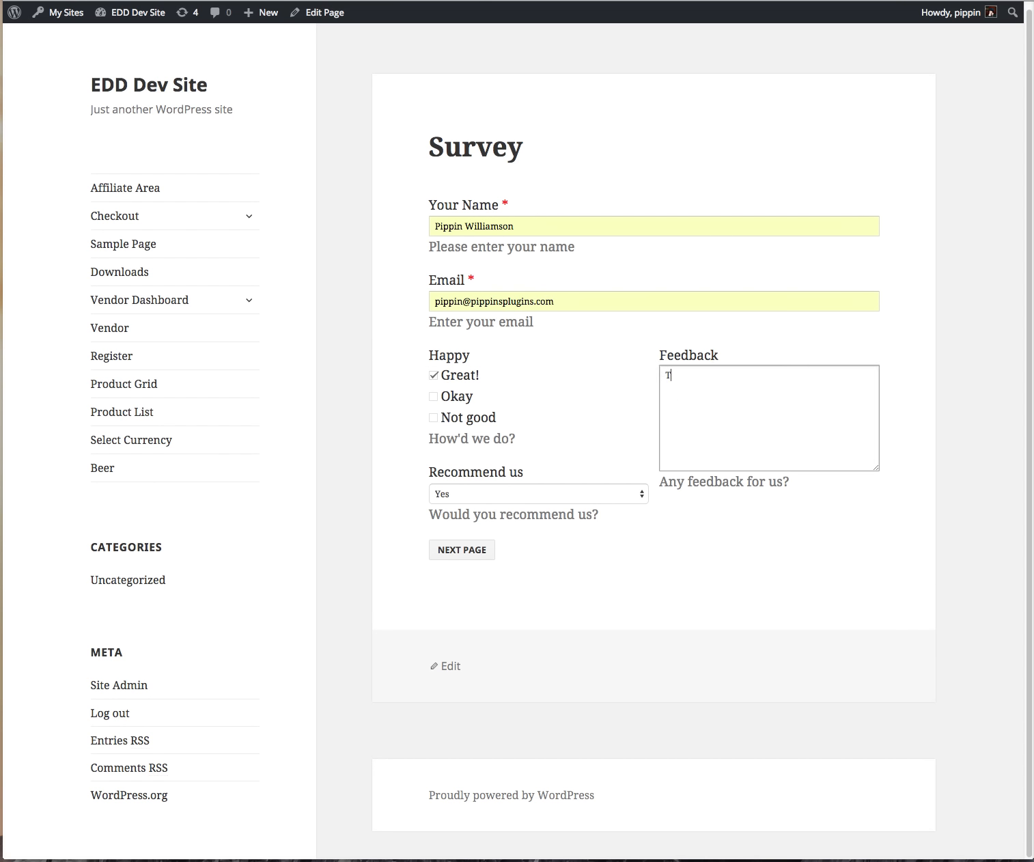
text(est)
click(462, 549)
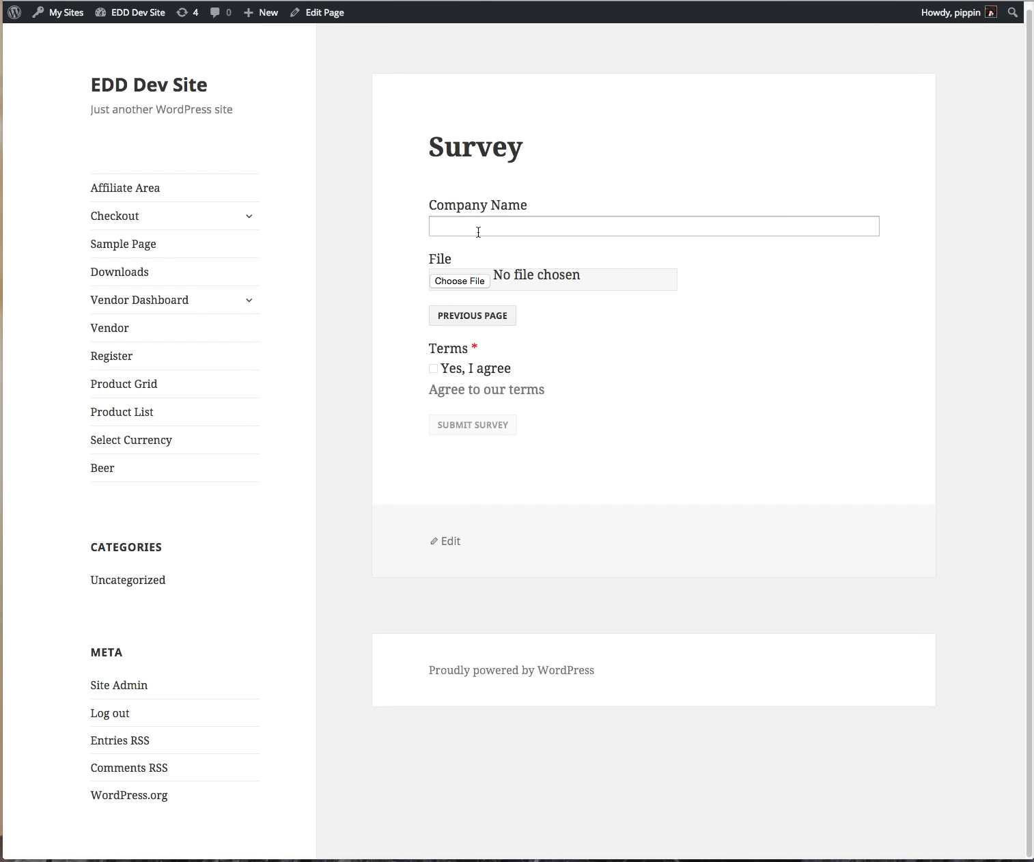
Step: Autofill Company Name, agree to the terms, submit the survey, and go back to the editor
click(478, 232)
text(Pi)
key(Down)
key(Tab)
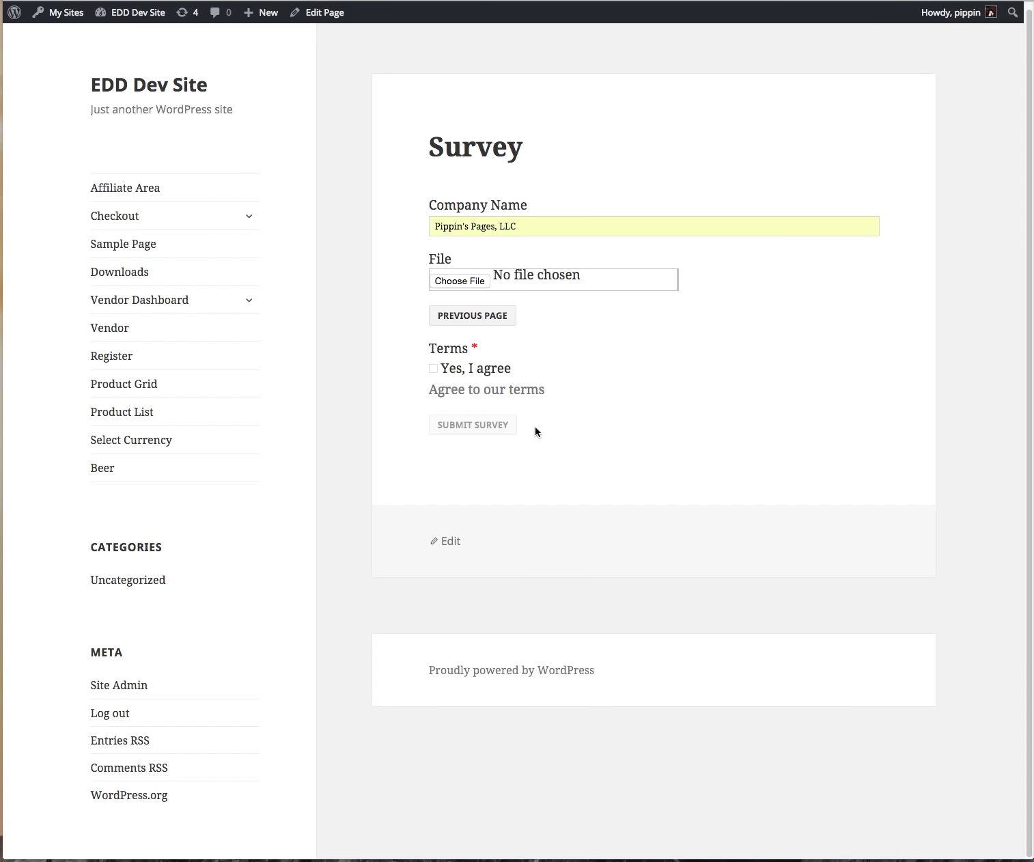
click(481, 367)
click(455, 430)
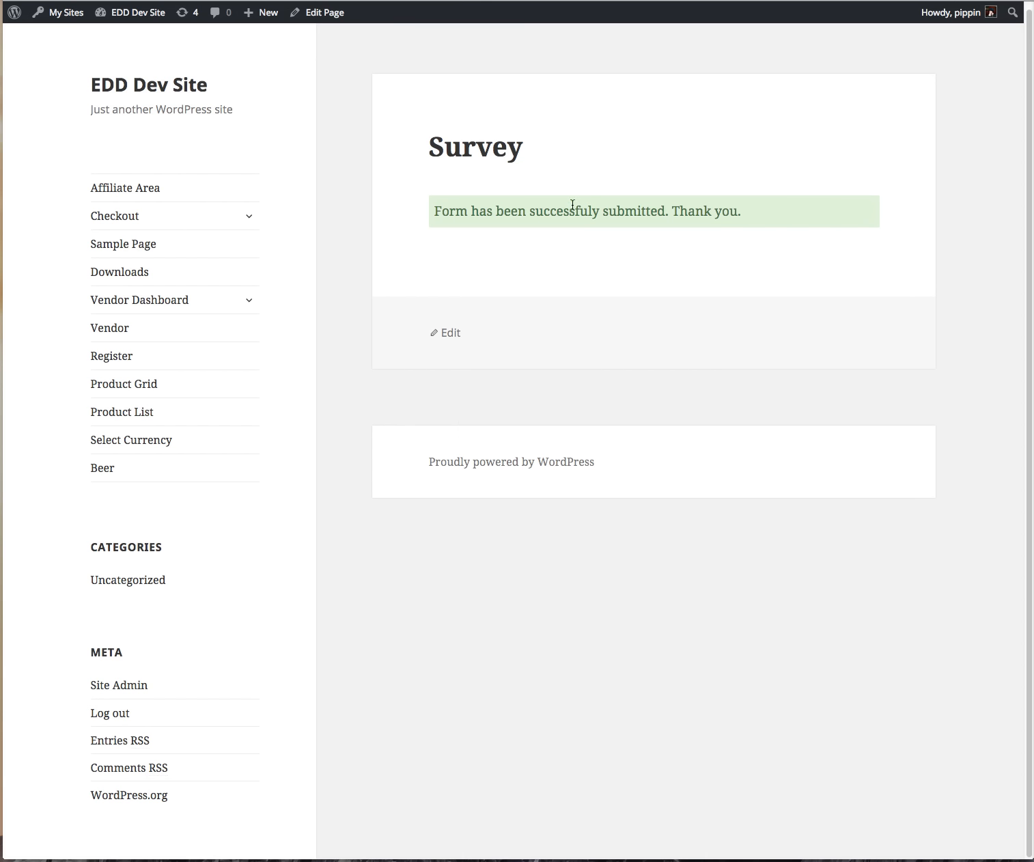
key(ctrl+shift+Tab)
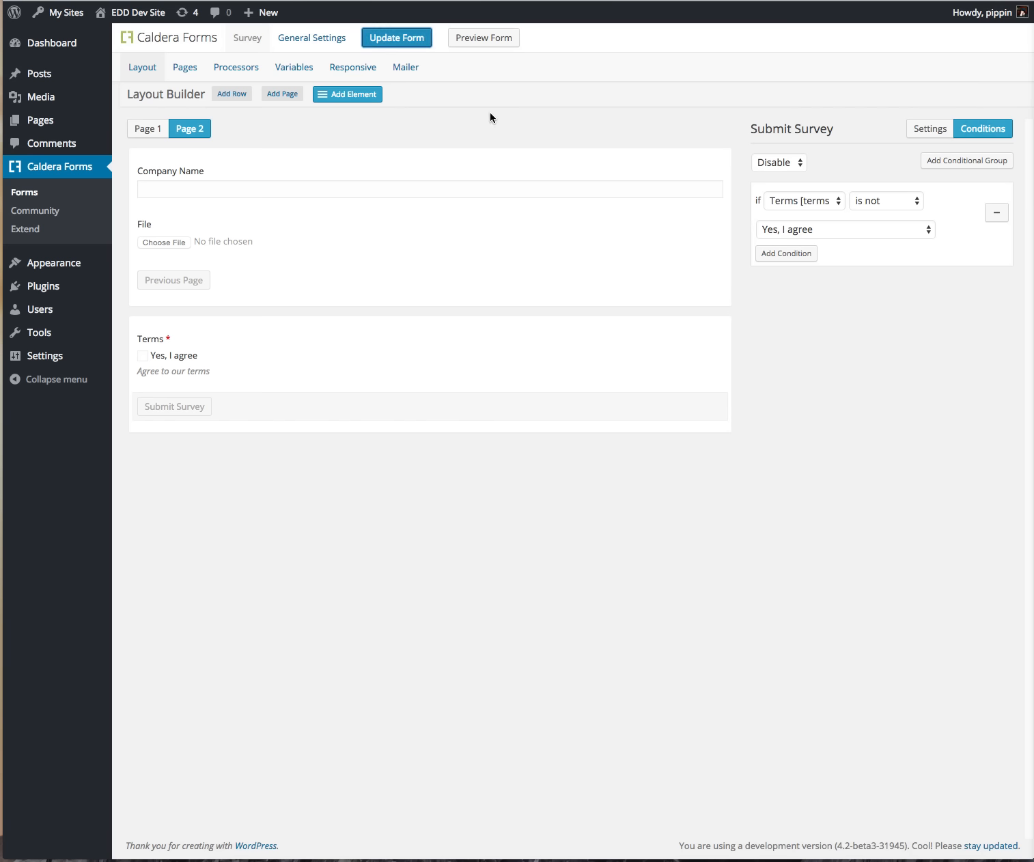
Step: Rename the pages to Part 1 and Part 2, then save and preview the form
click(192, 68)
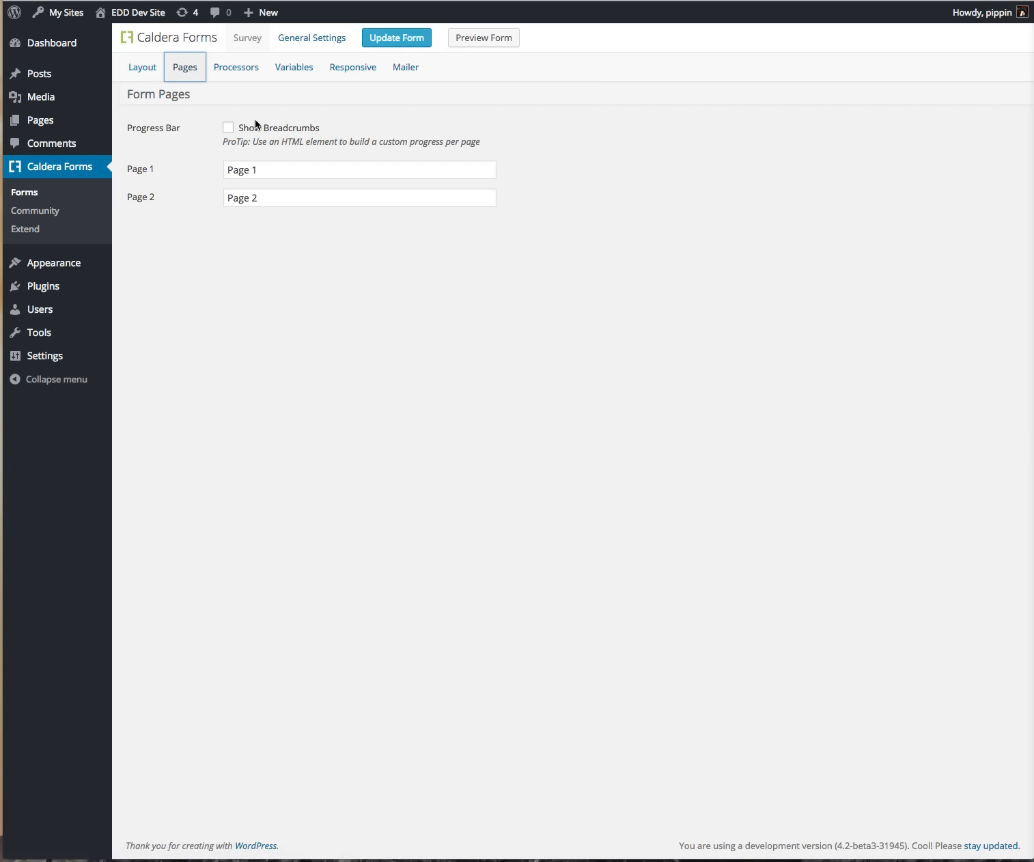
drag(257, 168, 224, 166)
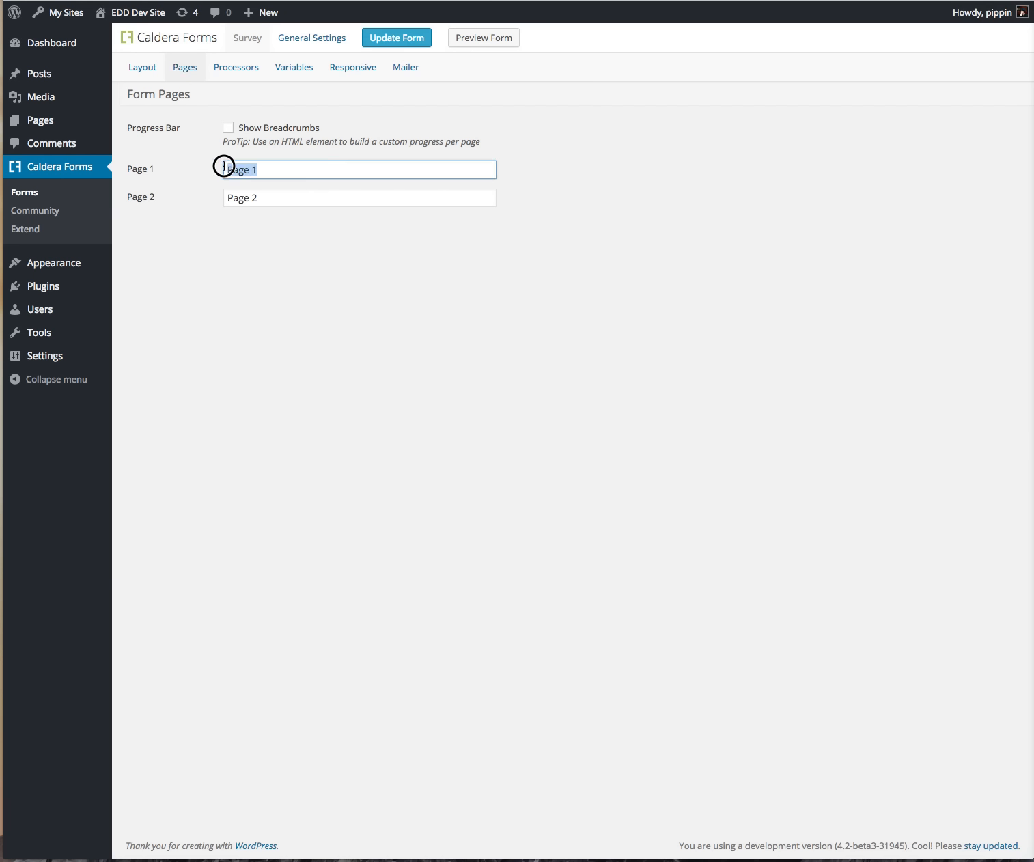
text(Part 1)
key(Tab)
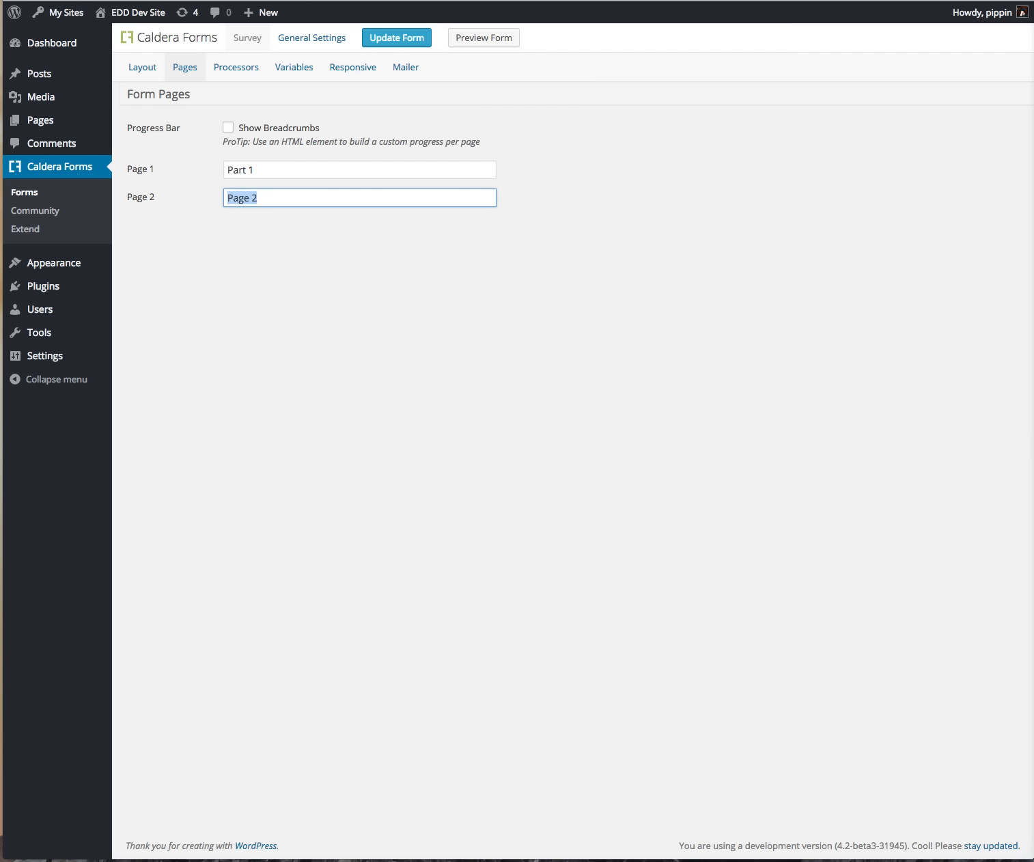
text(Part)
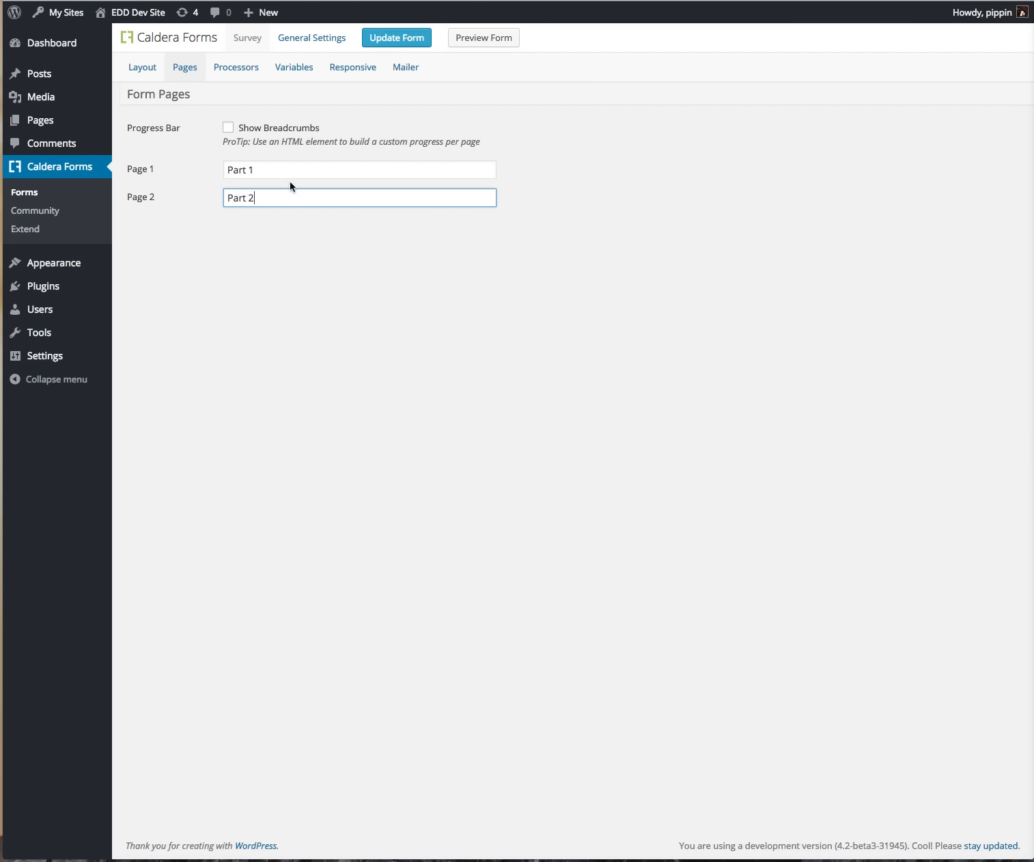
click(414, 42)
click(476, 42)
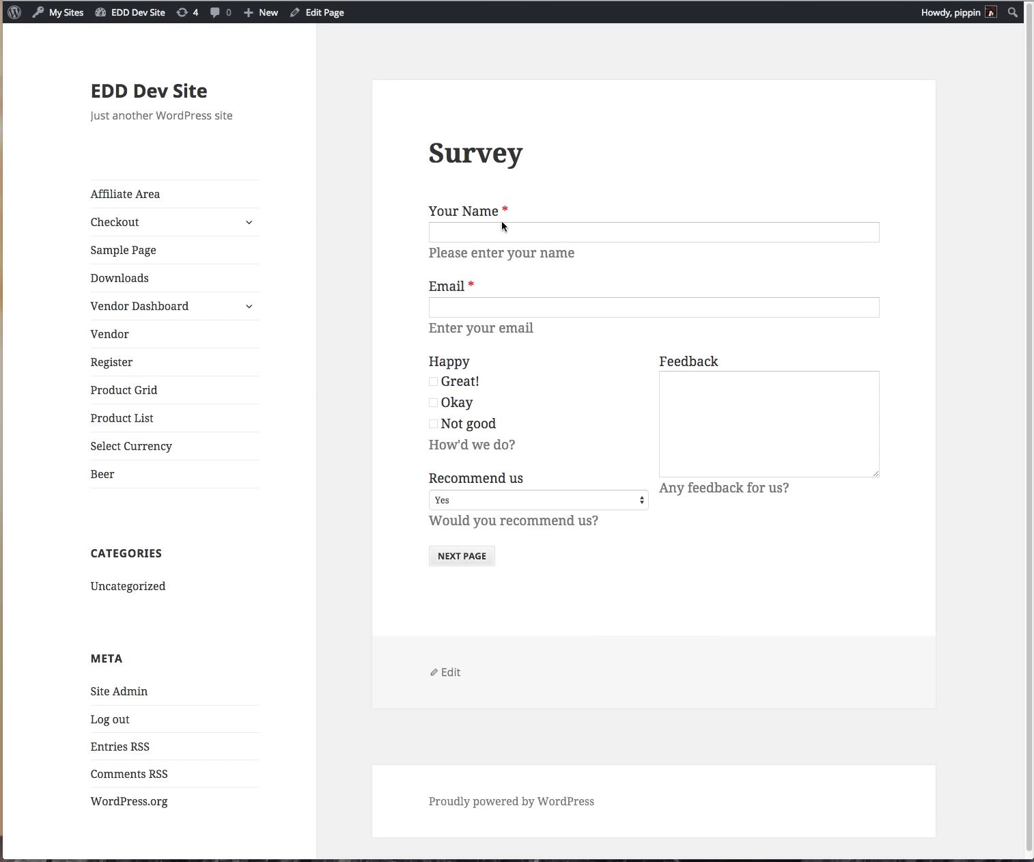
key(super+w)
Step: Enable Show Breadcrumbs, save, and reload the preview to see them
click(258, 131)
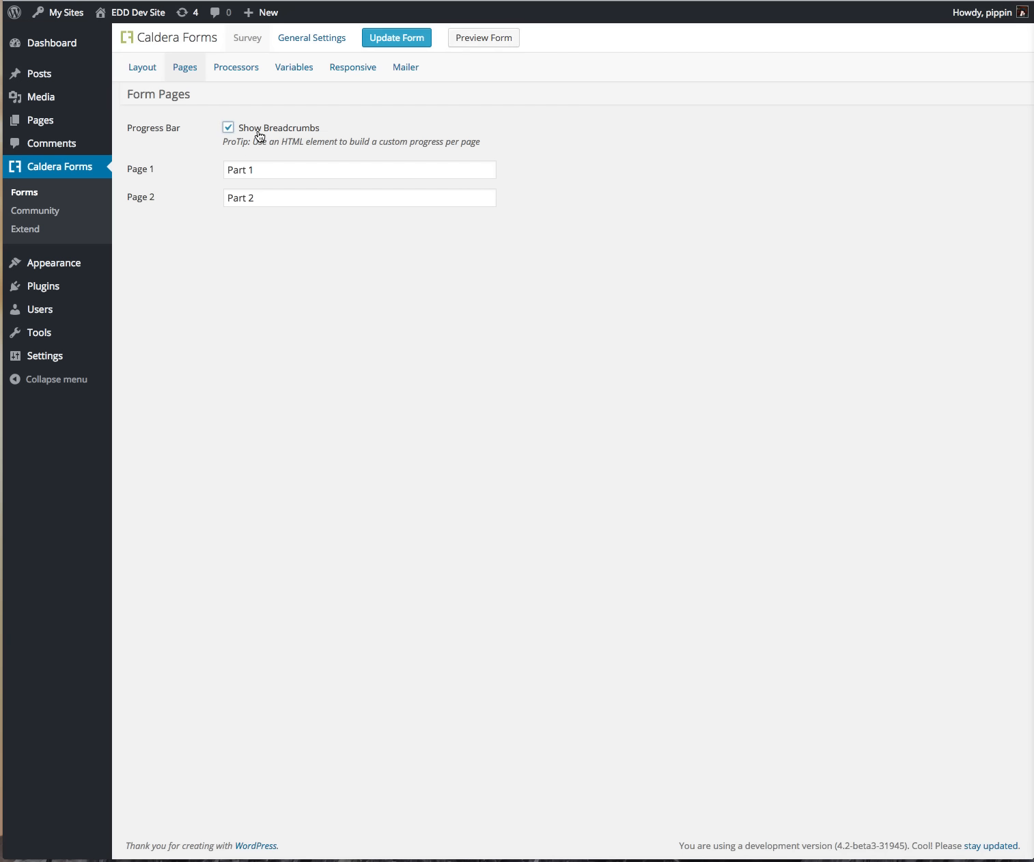
click(414, 37)
click(597, 1)
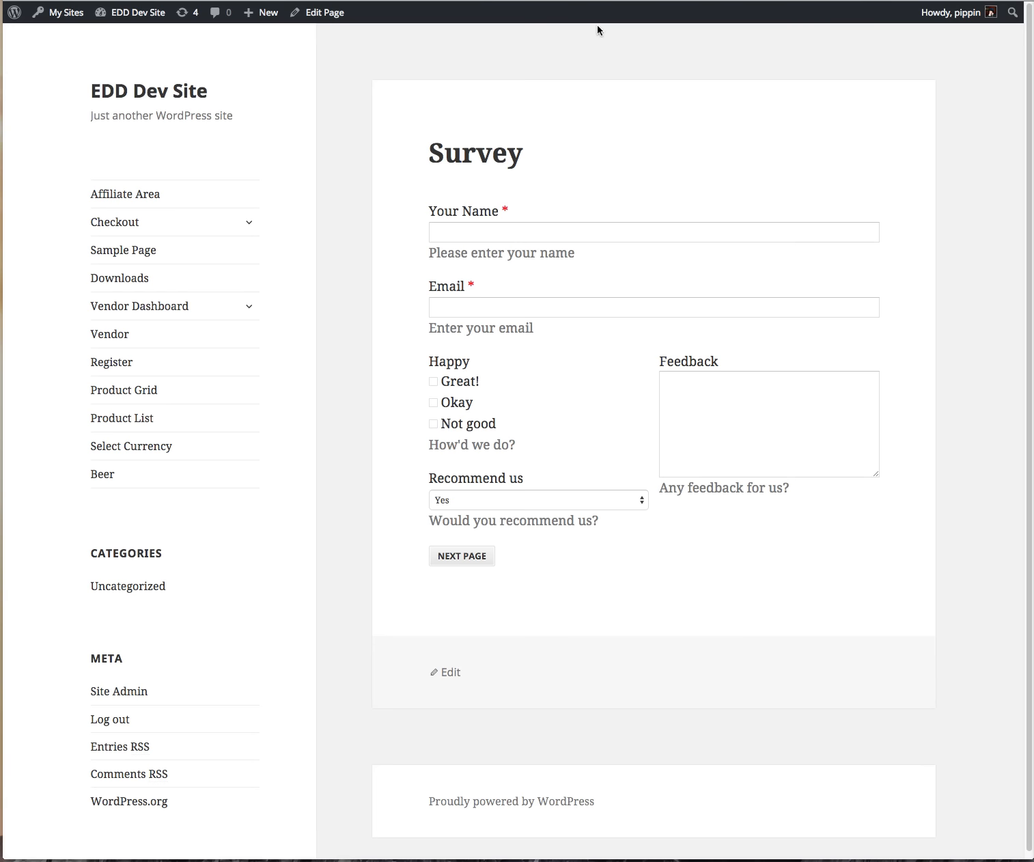
key(super+r)
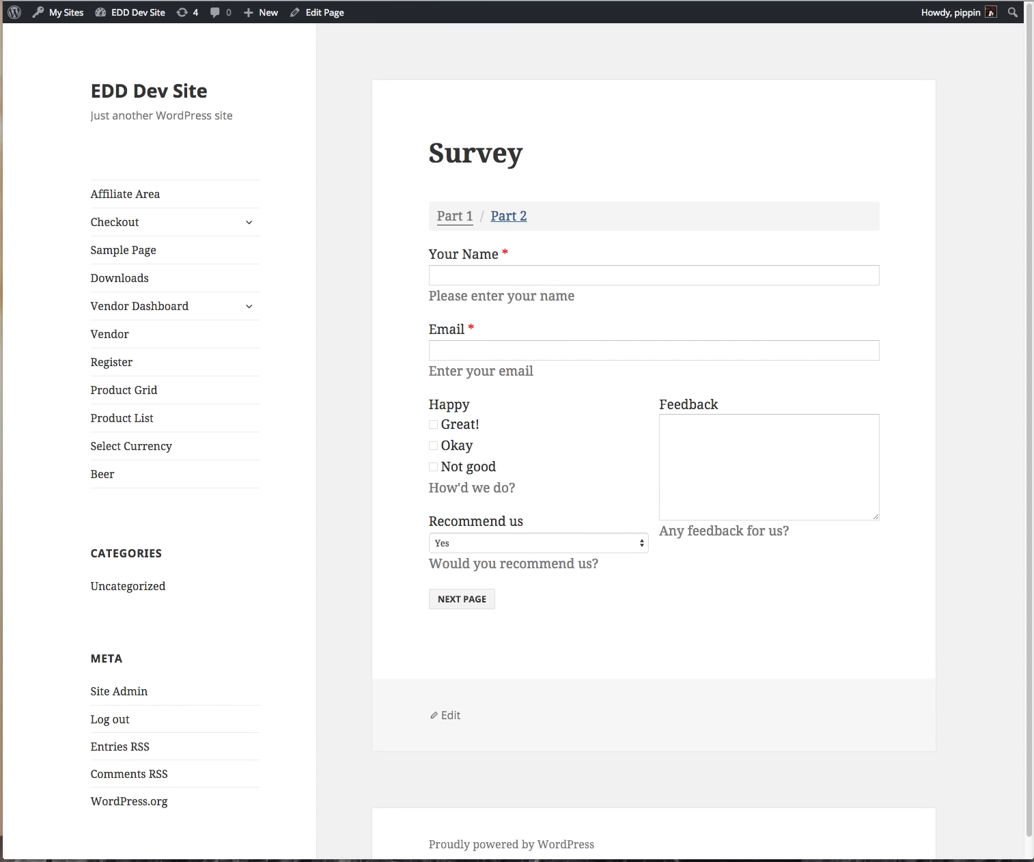
key(ctrl+shift+Tab)
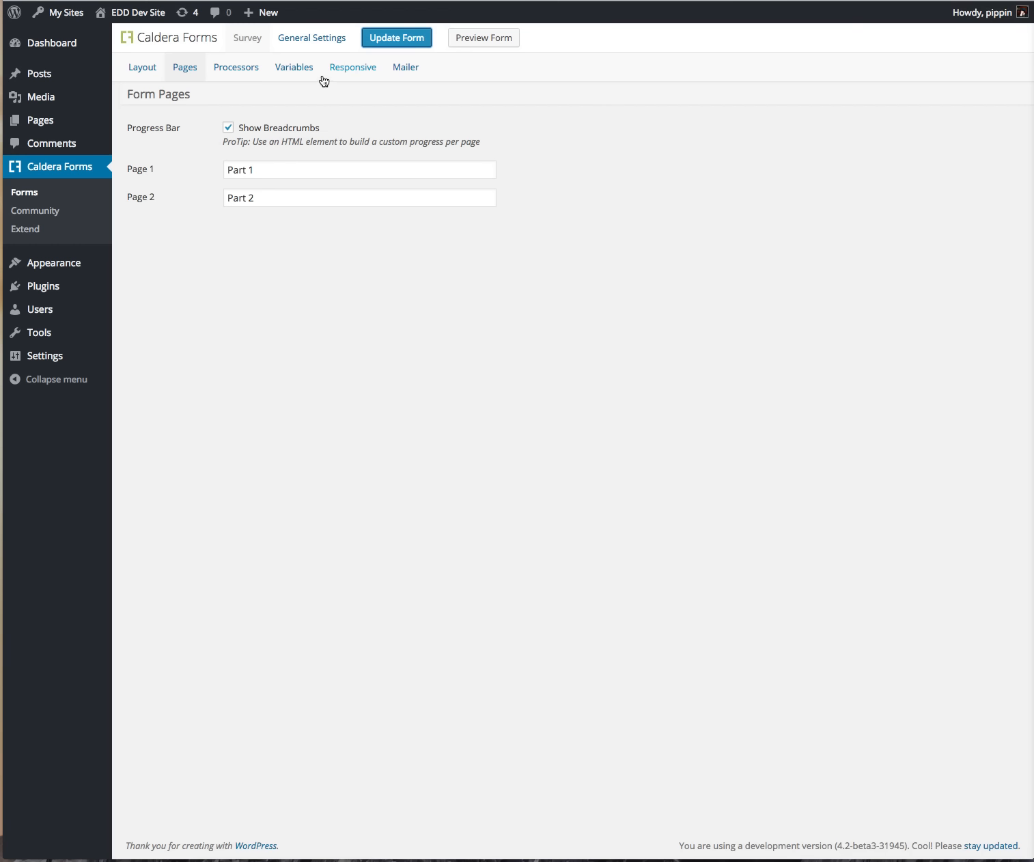
Step: Add an Auto Responder processor from the Processors tab
click(234, 68)
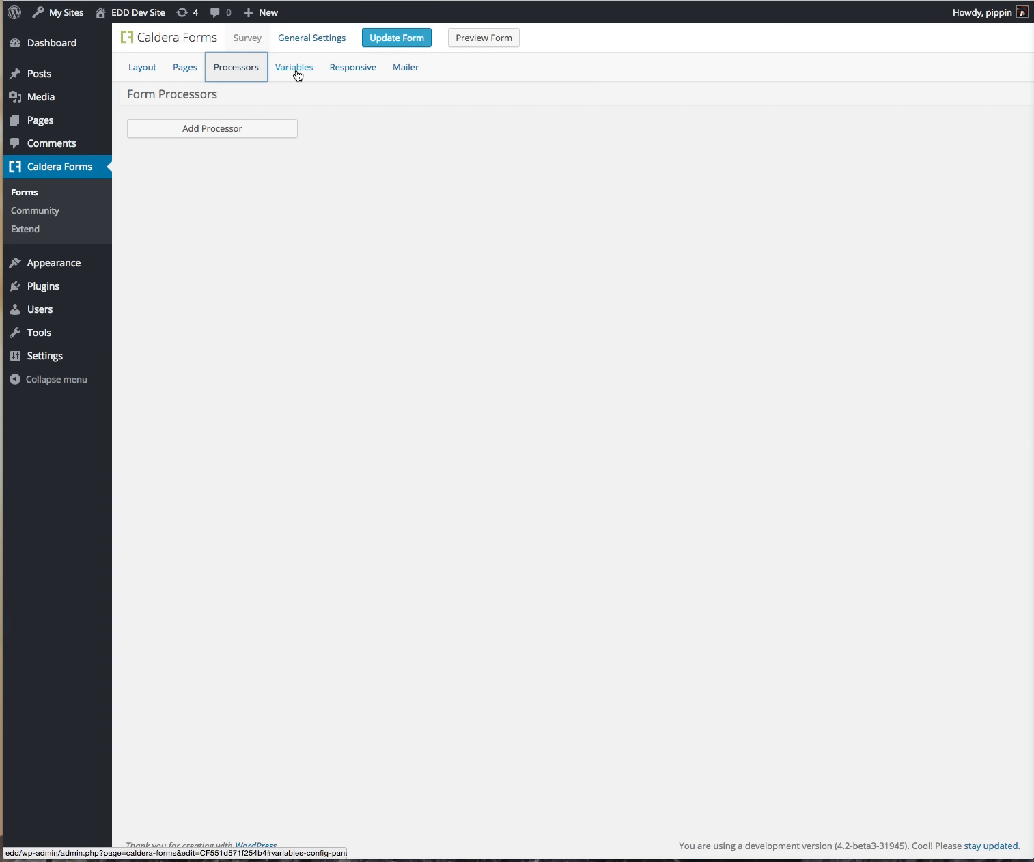
click(247, 129)
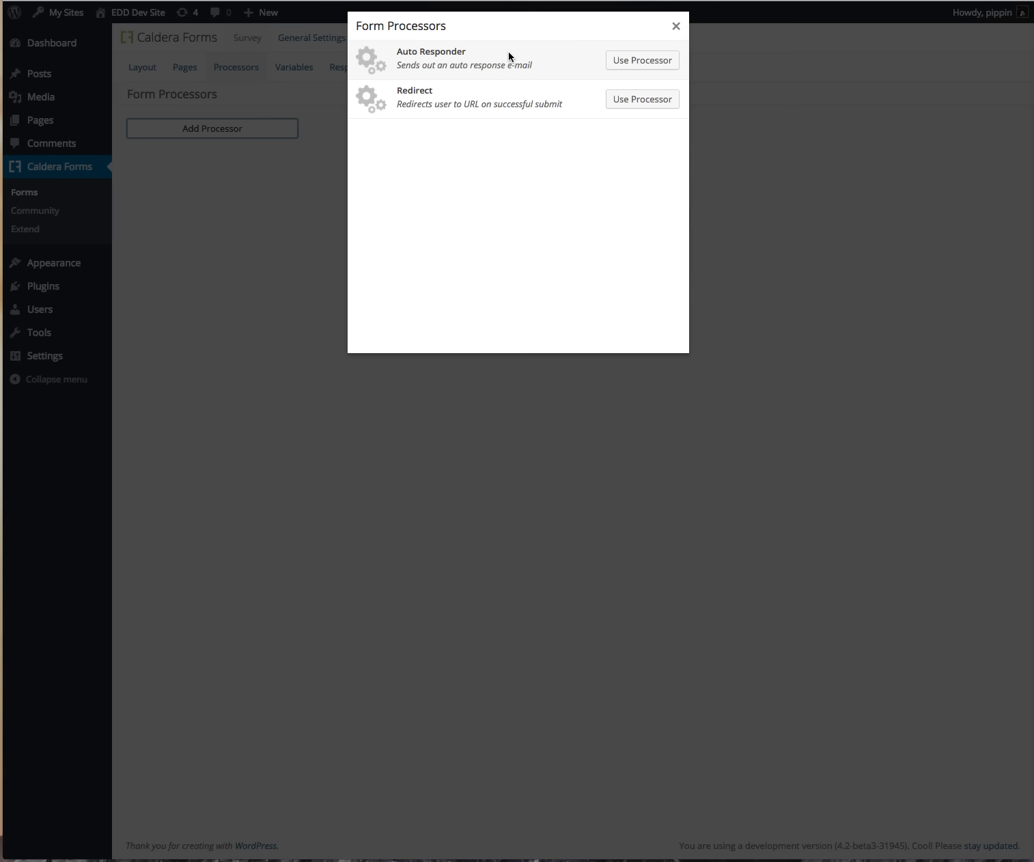
click(642, 61)
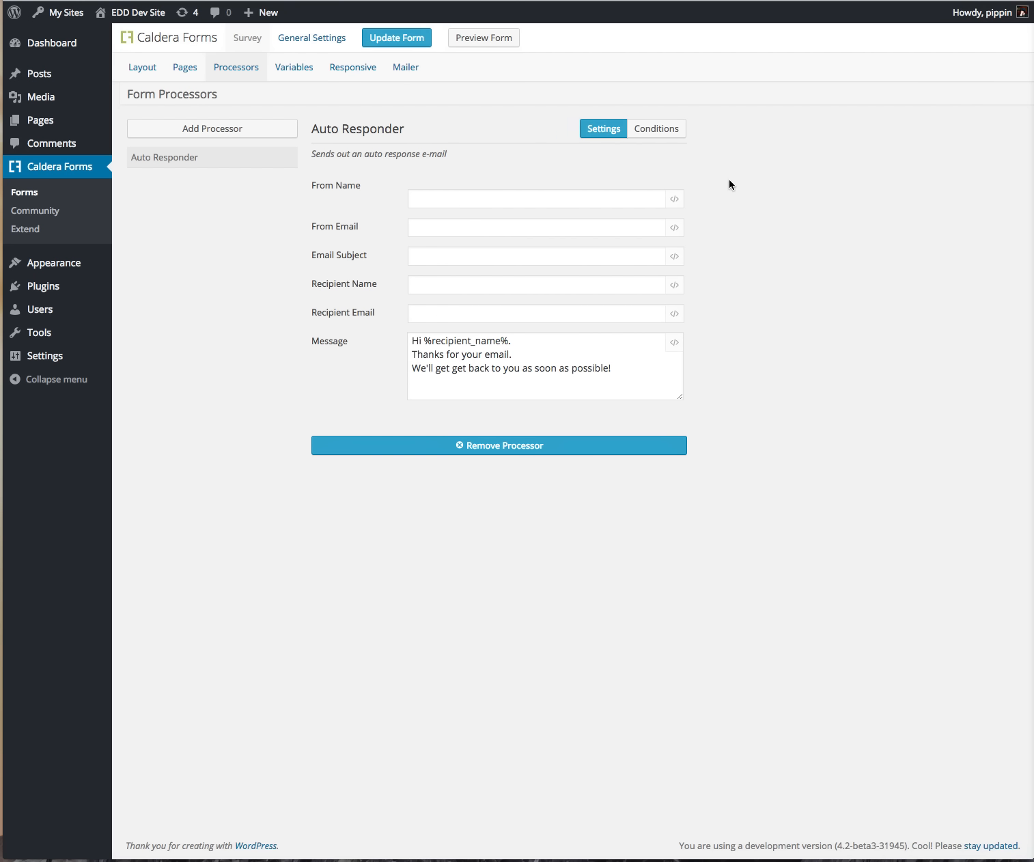
Step: Make the Auto Responder run only when Happy is Not good
click(659, 133)
click(350, 161)
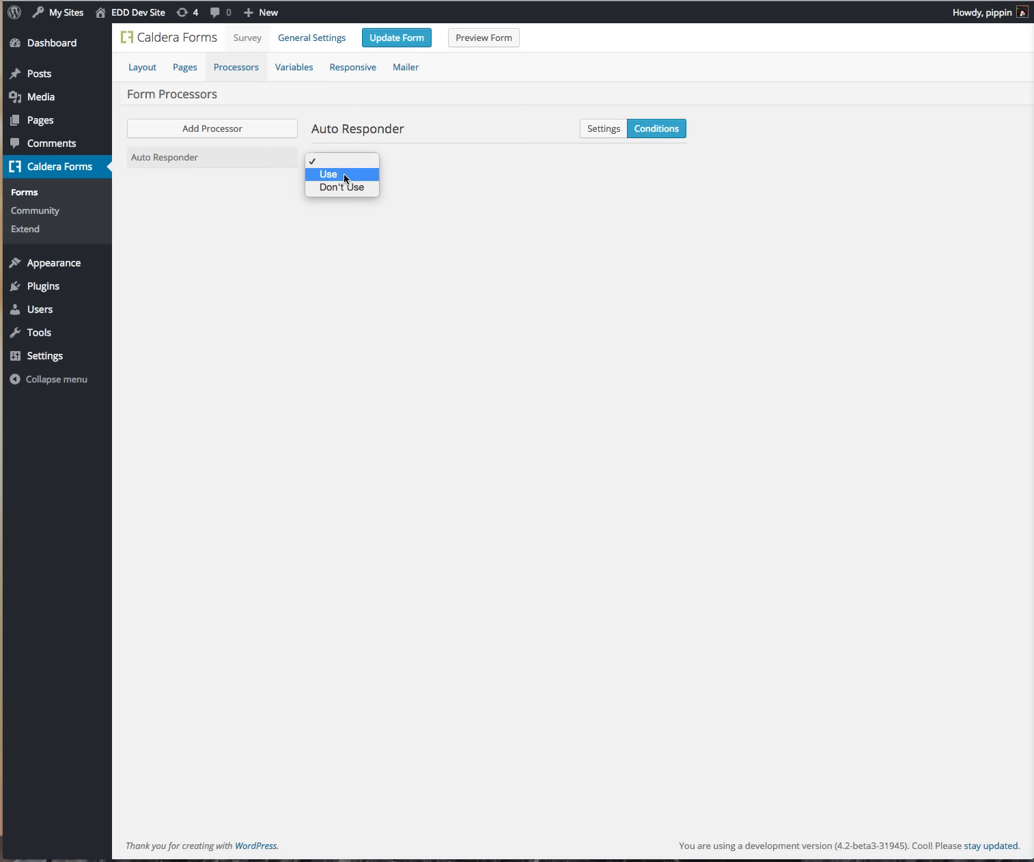
click(343, 175)
click(637, 162)
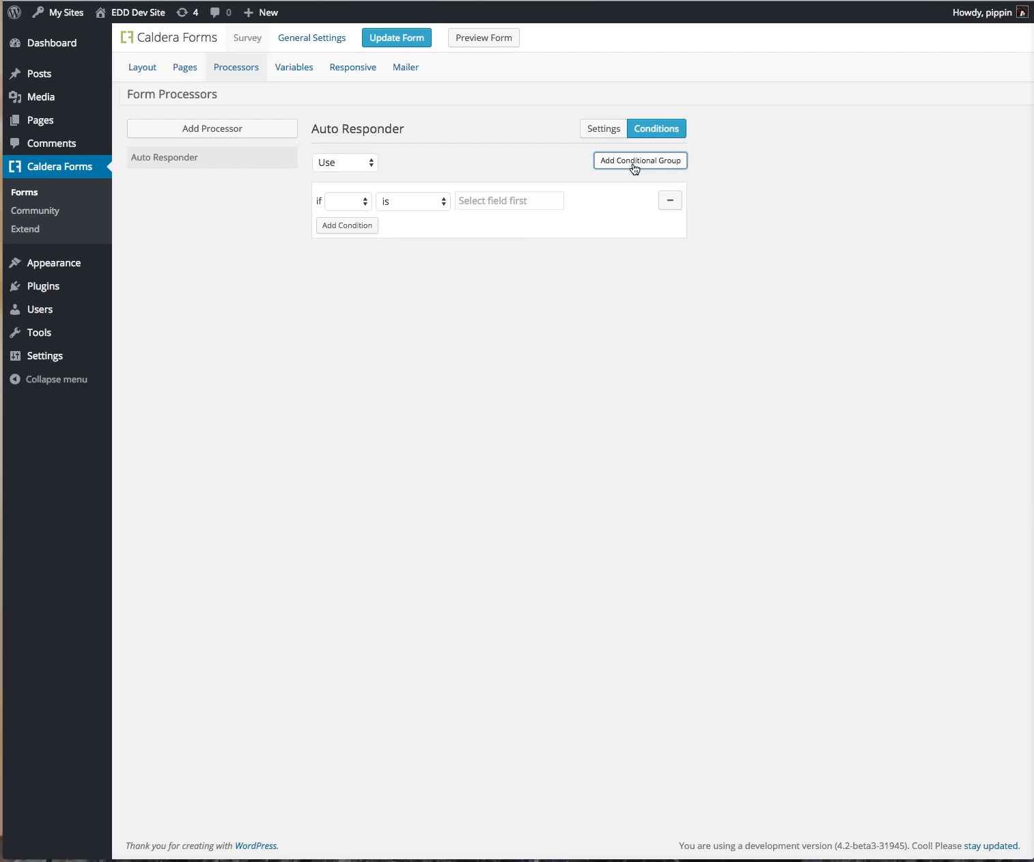
click(368, 200)
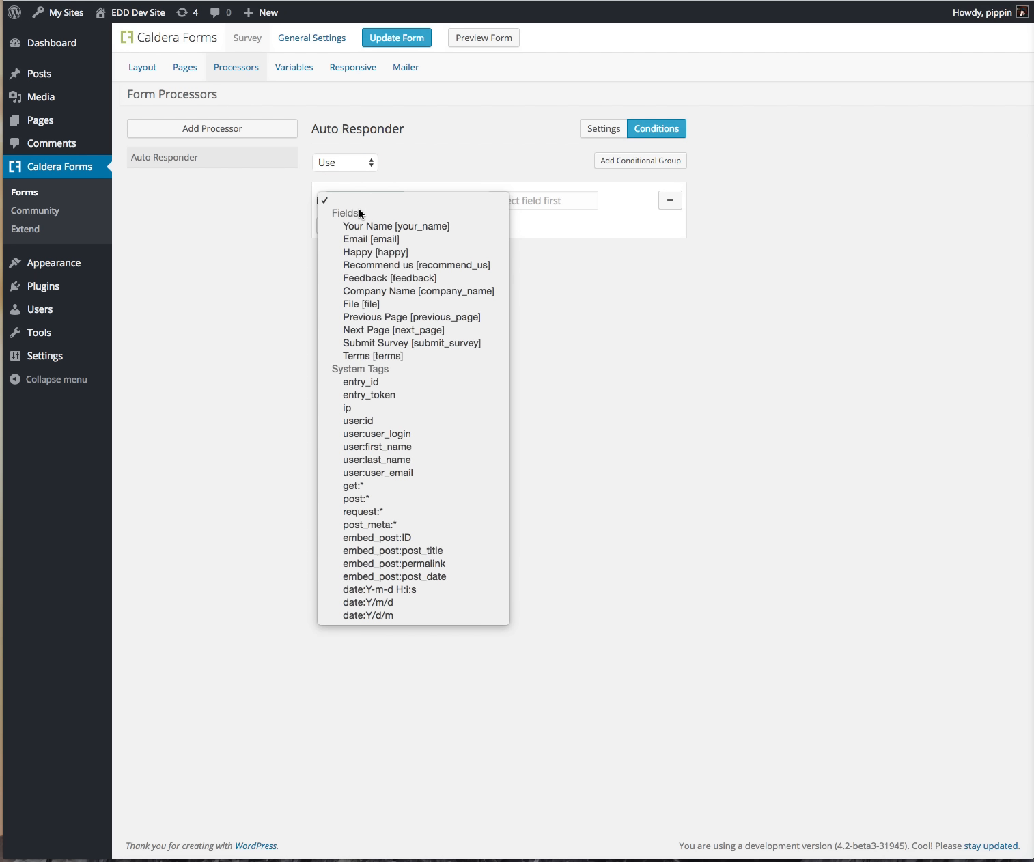
click(370, 252)
click(447, 201)
click(447, 201)
click(529, 205)
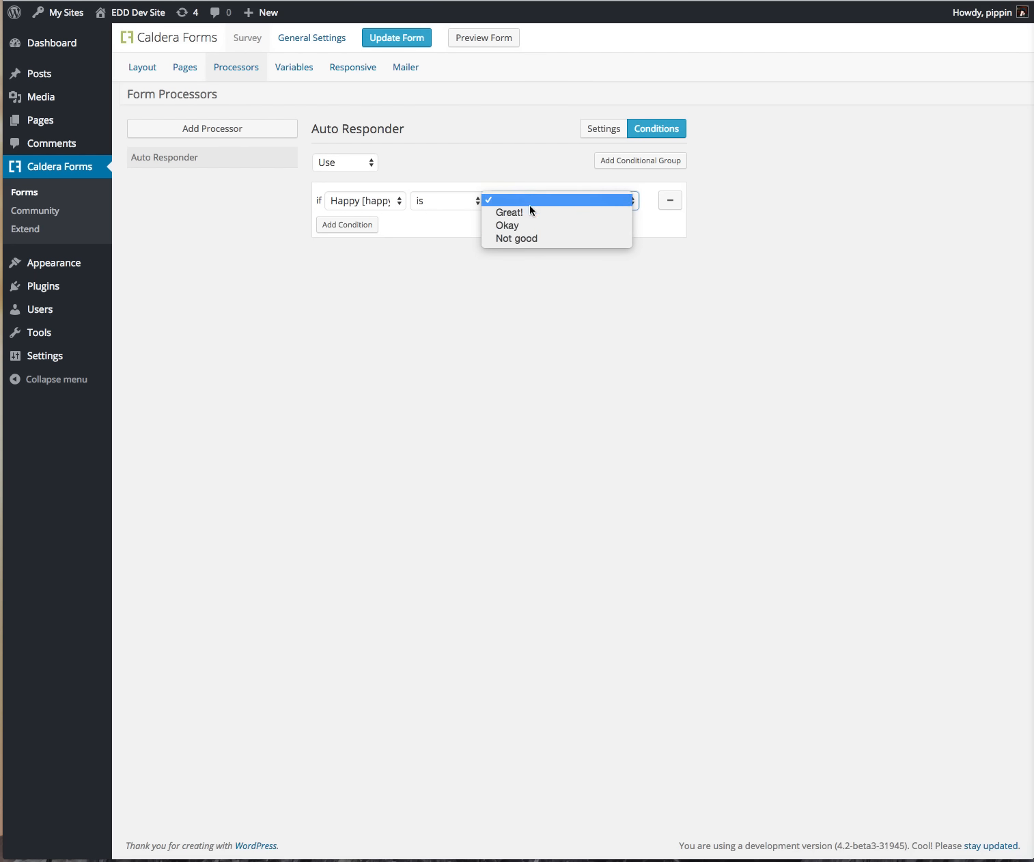
click(521, 233)
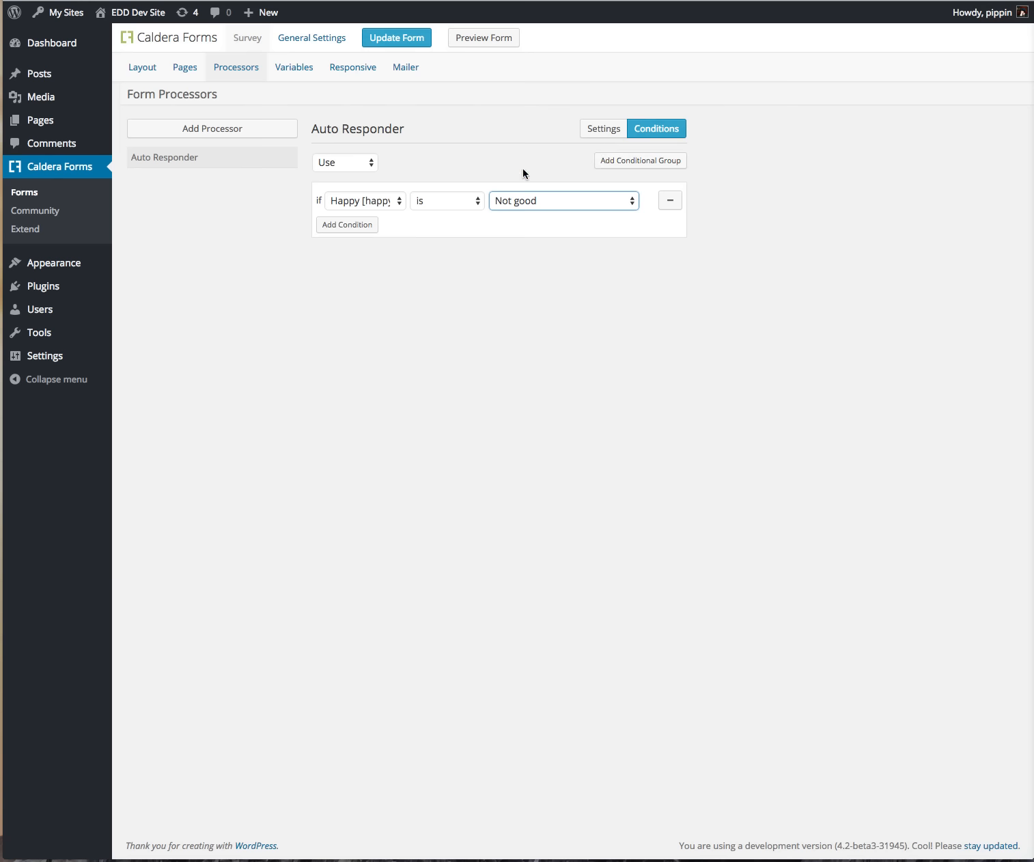
Step: Remove the Auto Responder processor and confirm the removal
click(605, 128)
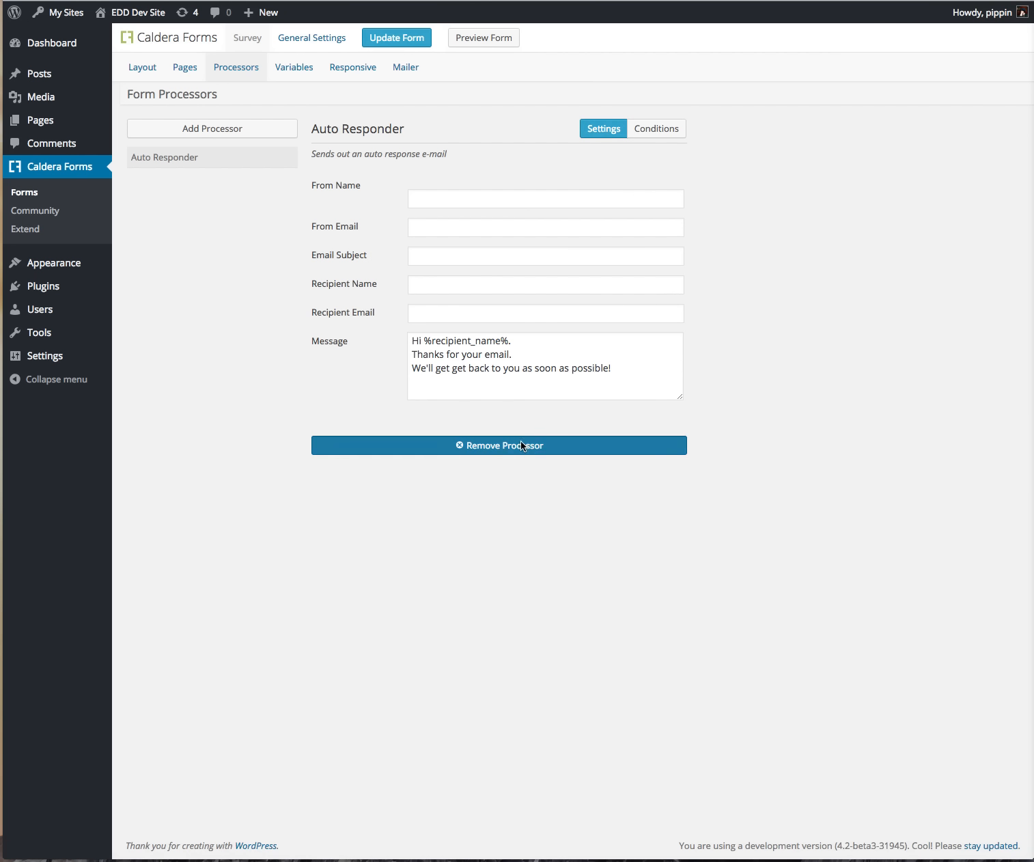
click(522, 445)
click(983, 237)
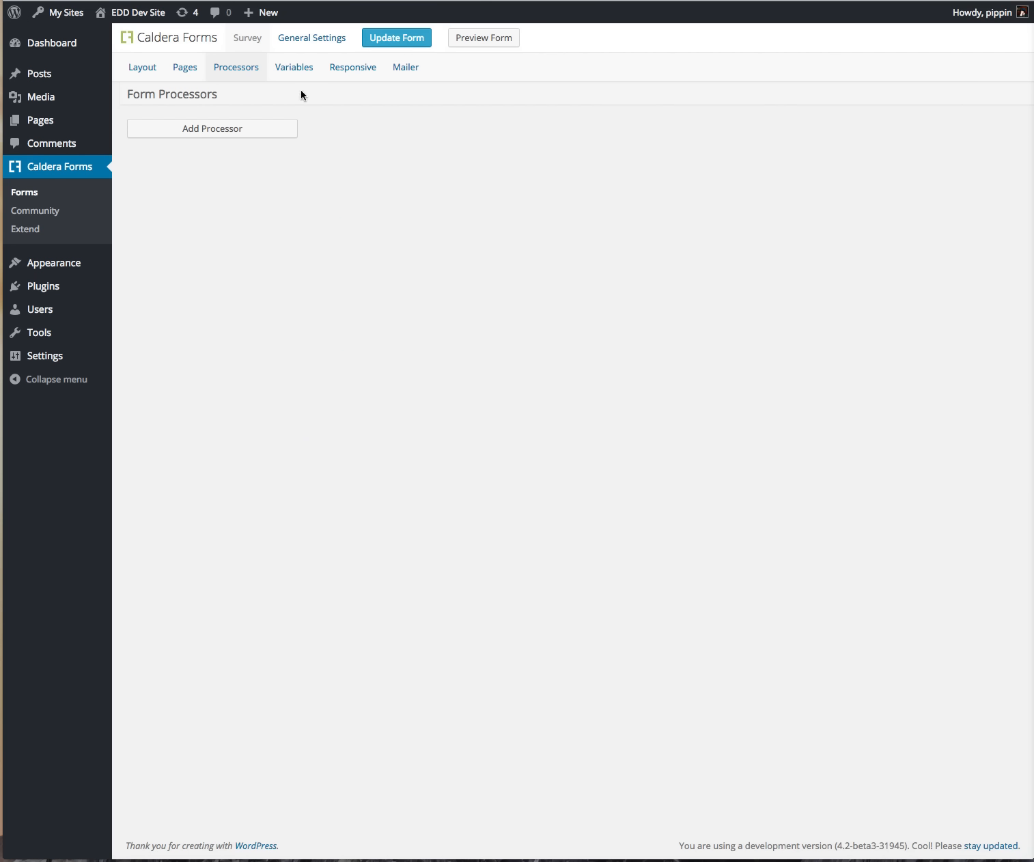
Step: Add a Redirect processor and switch its conditions to Use
click(266, 128)
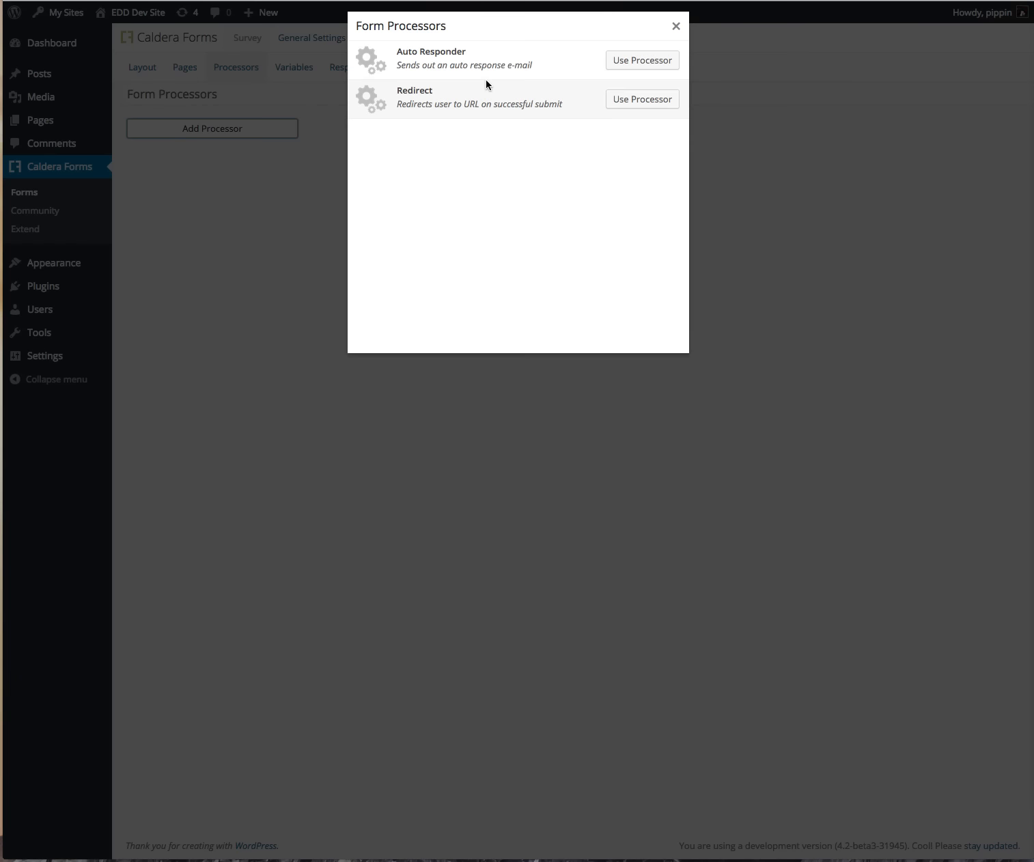
click(655, 99)
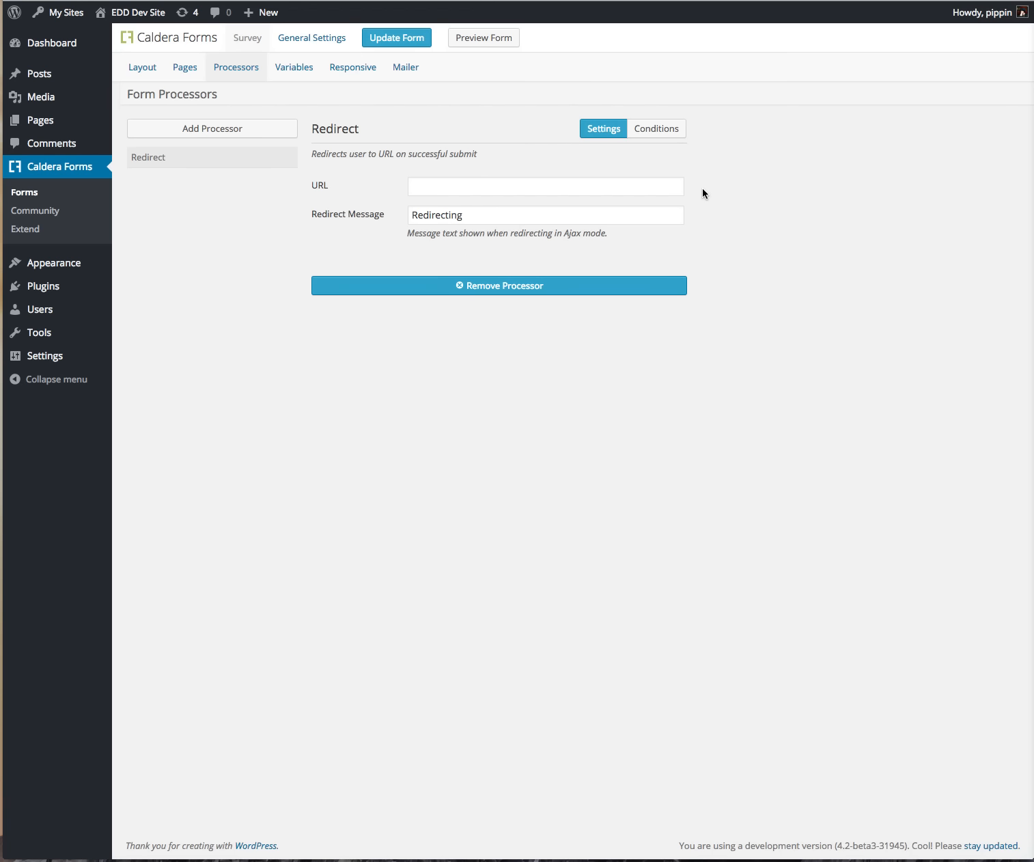
click(662, 128)
click(345, 162)
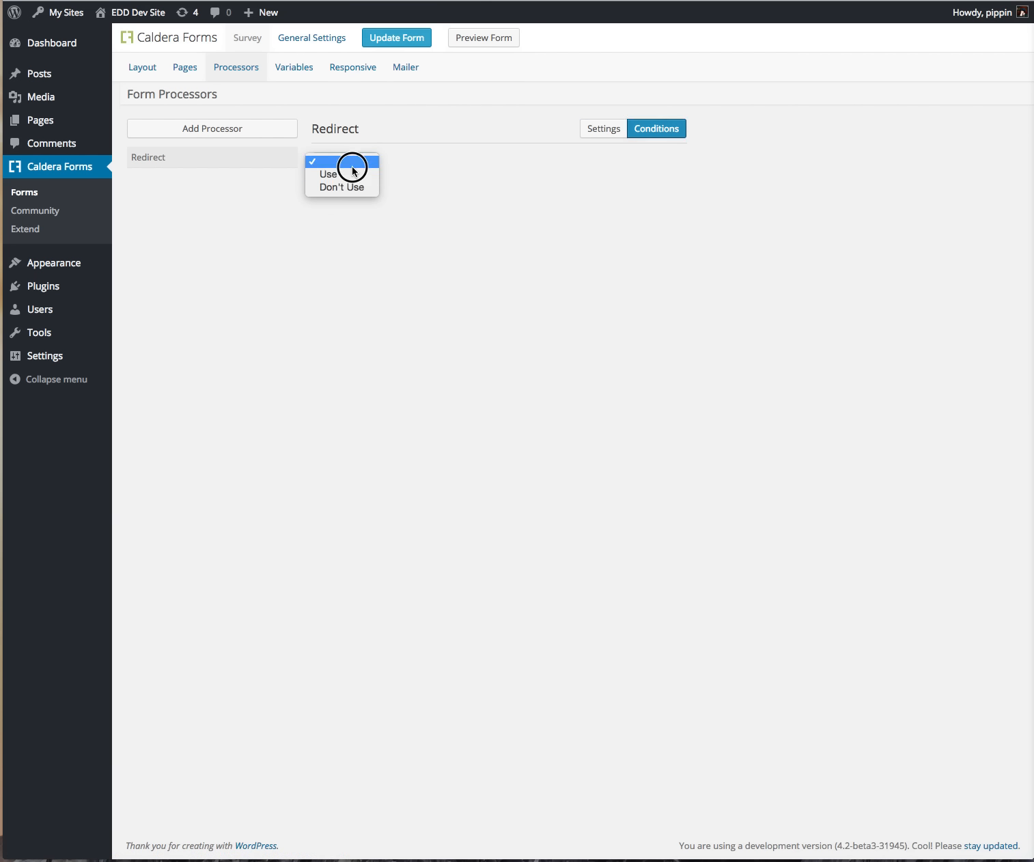
click(349, 176)
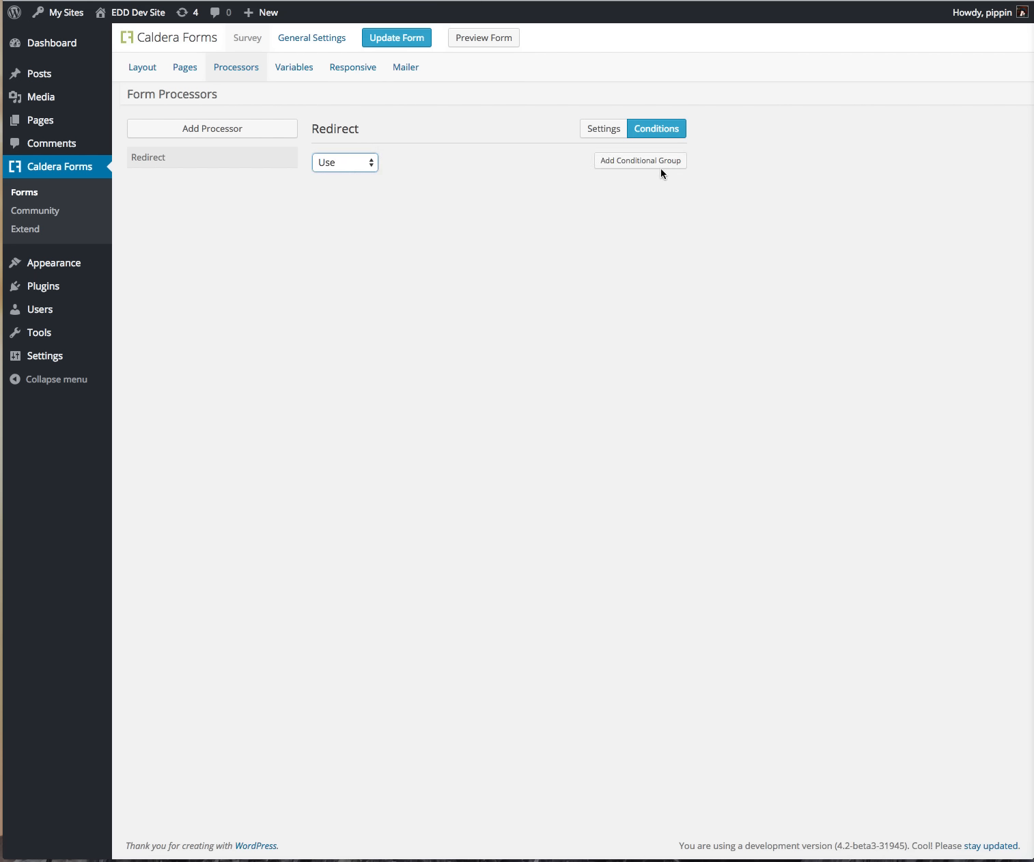
Step: Add a conditional group requiring Happy is Great! for the redirect
click(661, 167)
click(335, 200)
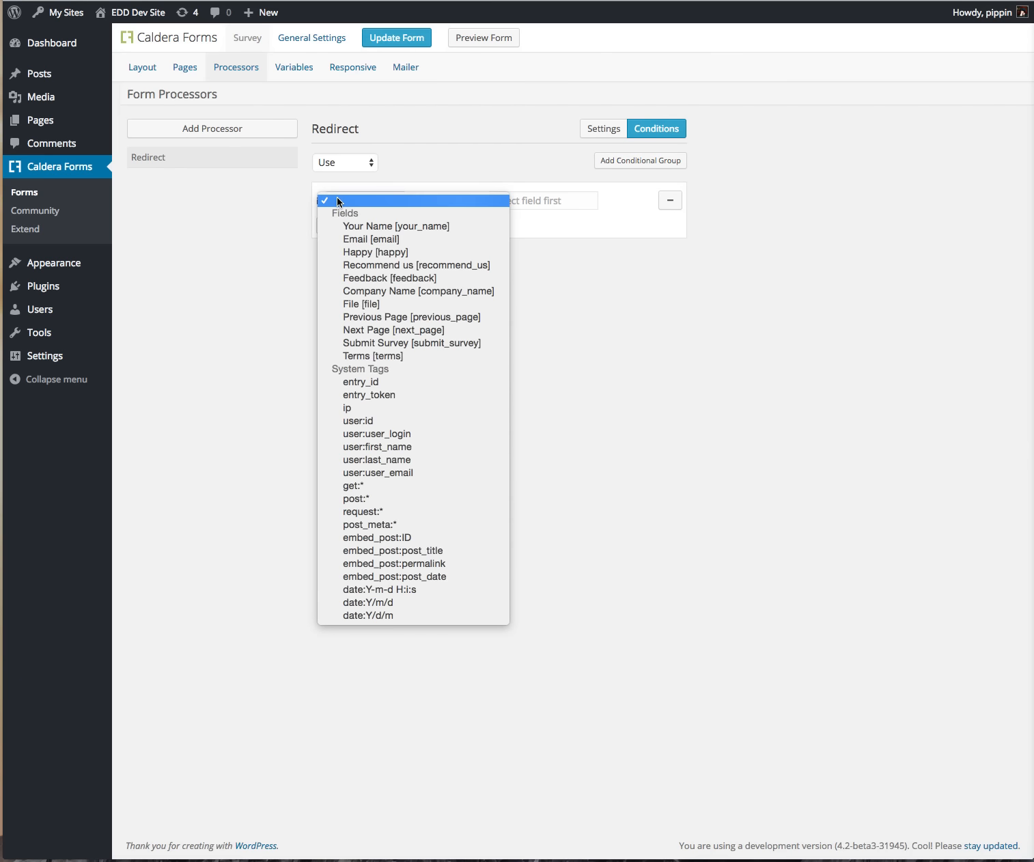
click(381, 253)
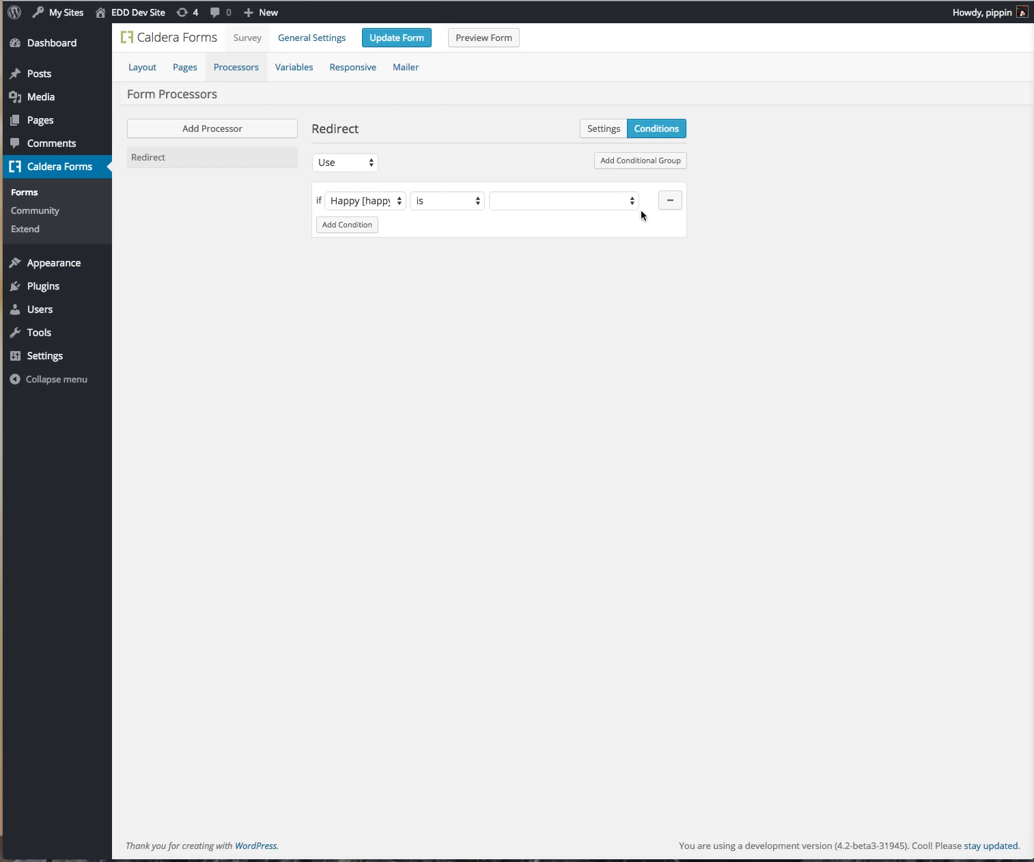
click(582, 205)
click(580, 199)
click(580, 202)
click(581, 214)
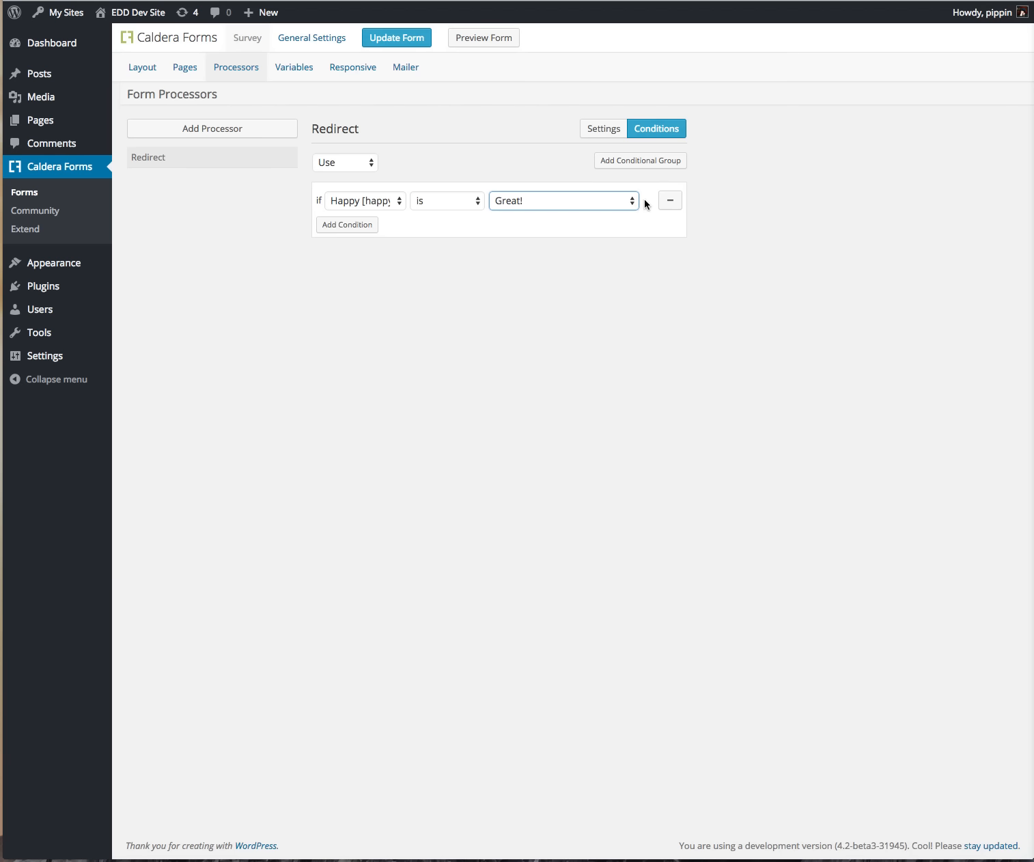
click(158, 261)
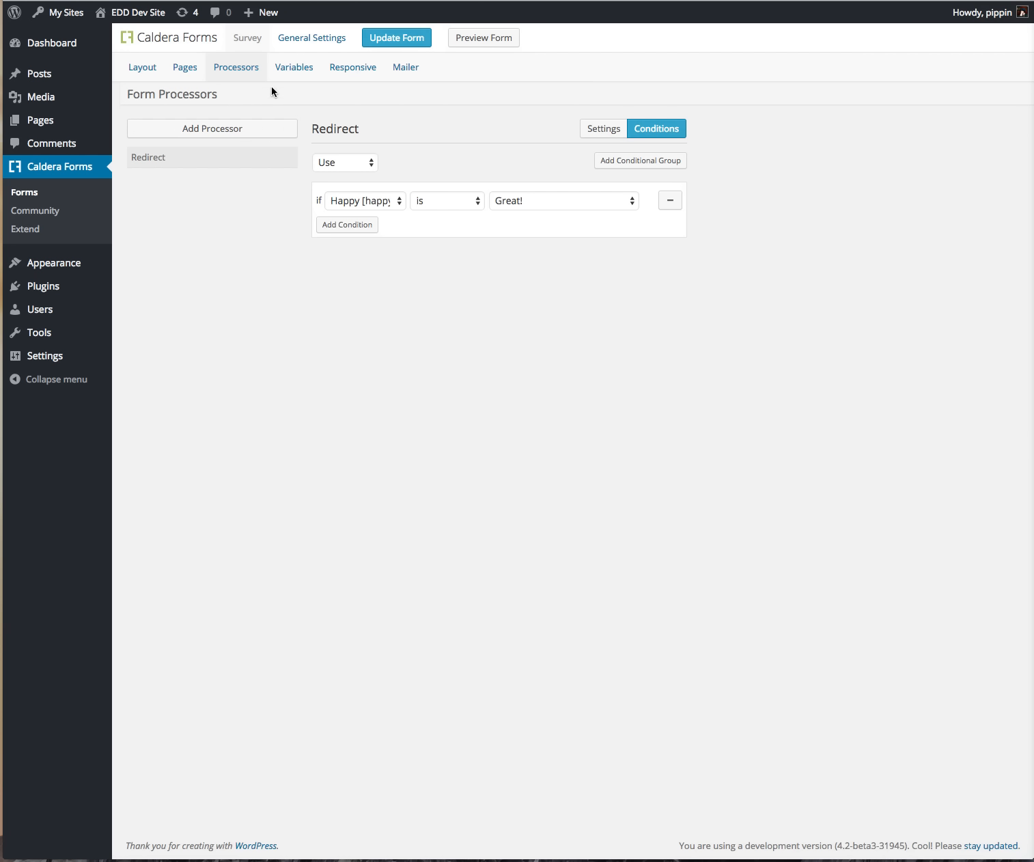
Step: Add a new form variable named 'name'
click(312, 71)
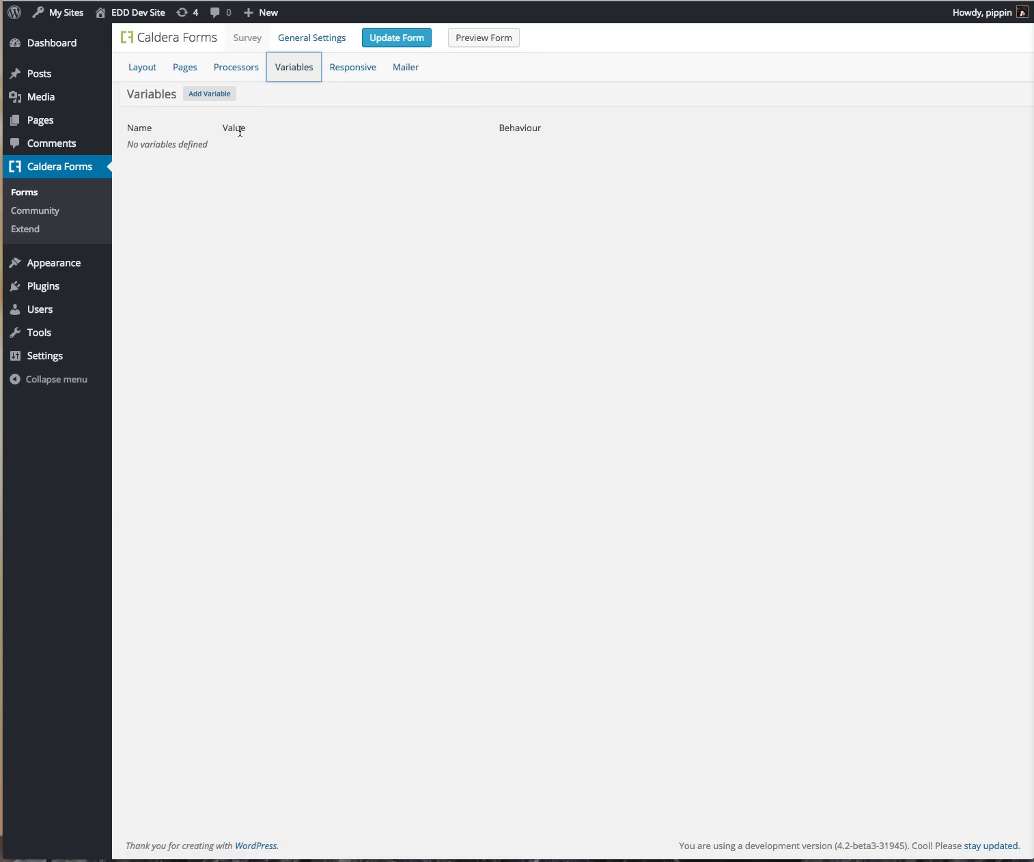
click(220, 93)
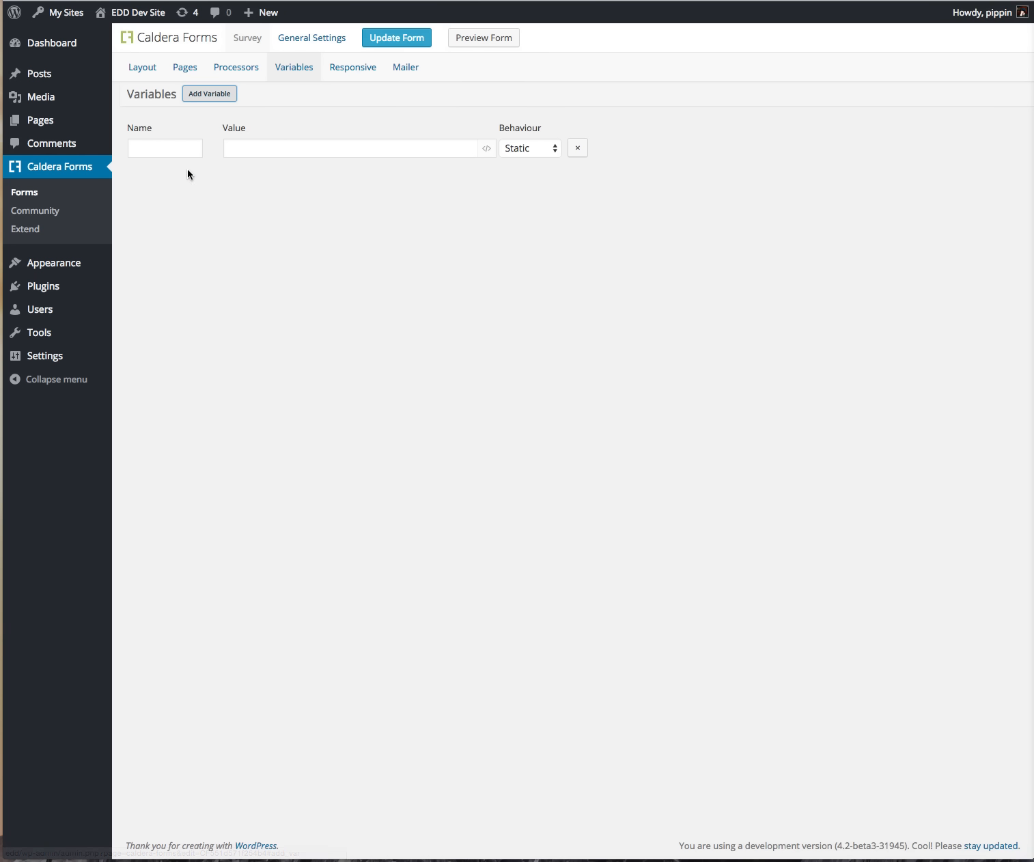
click(168, 144)
click(236, 148)
click(533, 145)
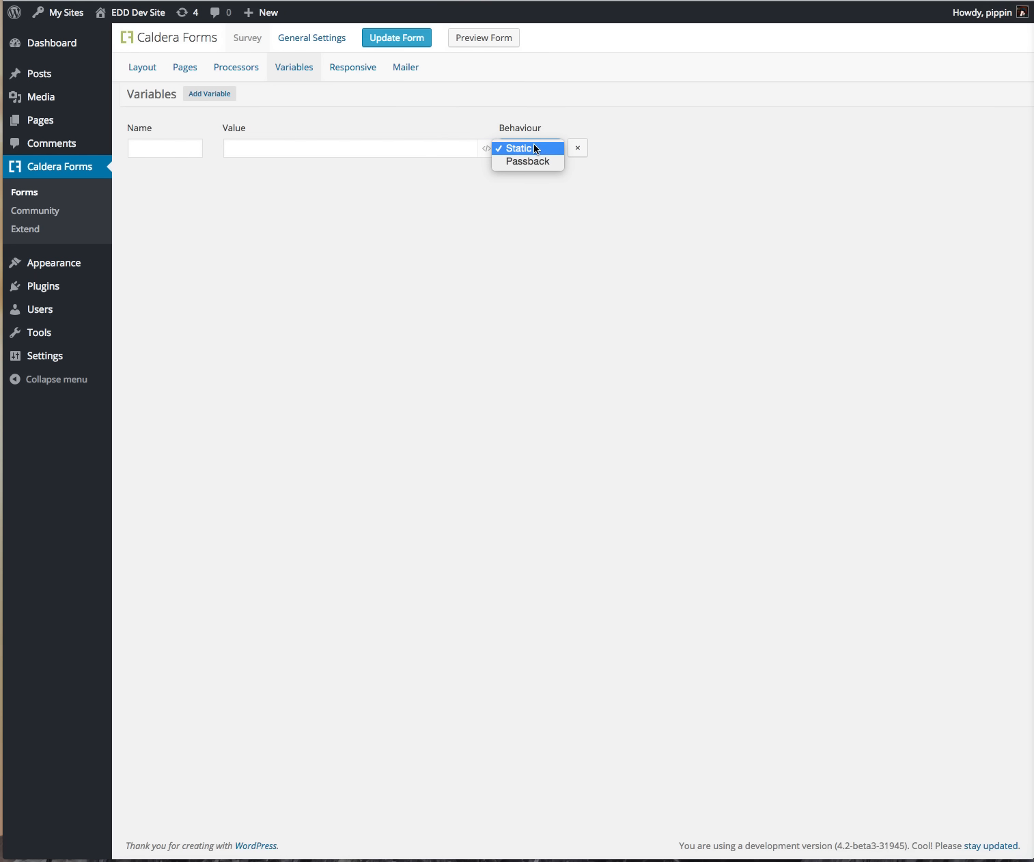
click(534, 146)
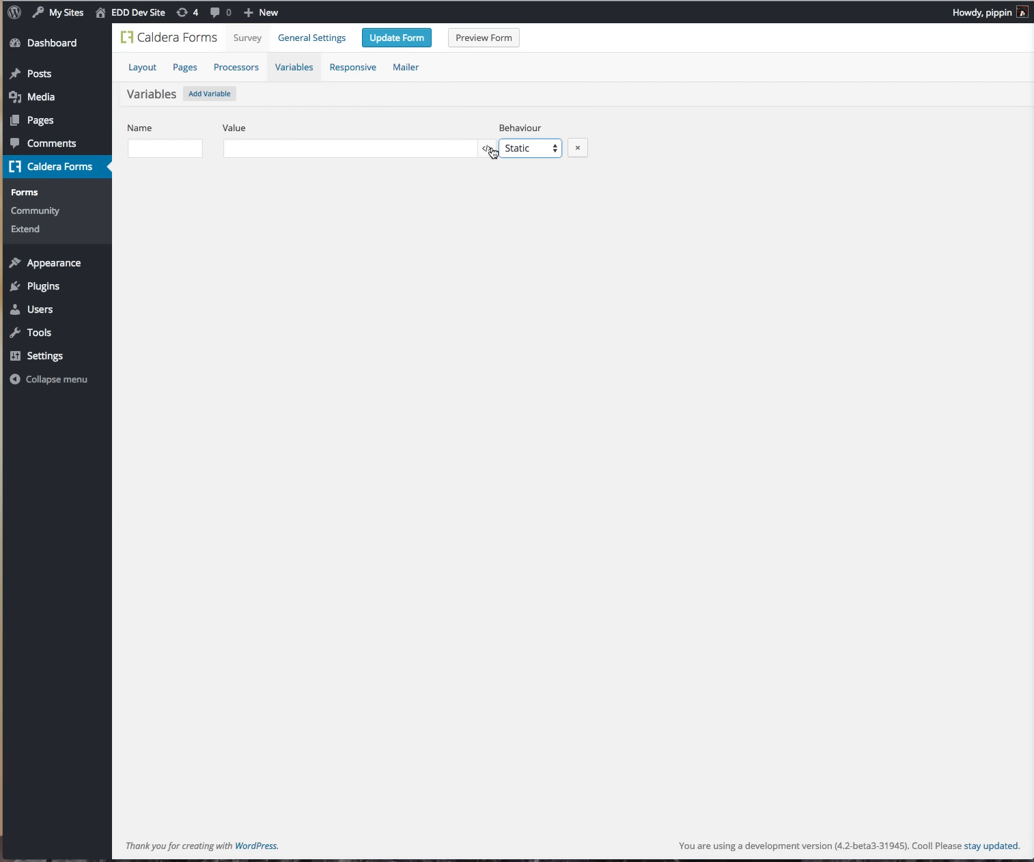
click(145, 145)
text(N)
key(BackSpace)
text(name)
key(Tab)
Step: Give the variable the value %your_name% with Passback behaviour, then open Responsive settings
click(486, 148)
scroll(397, 199, down, 2)
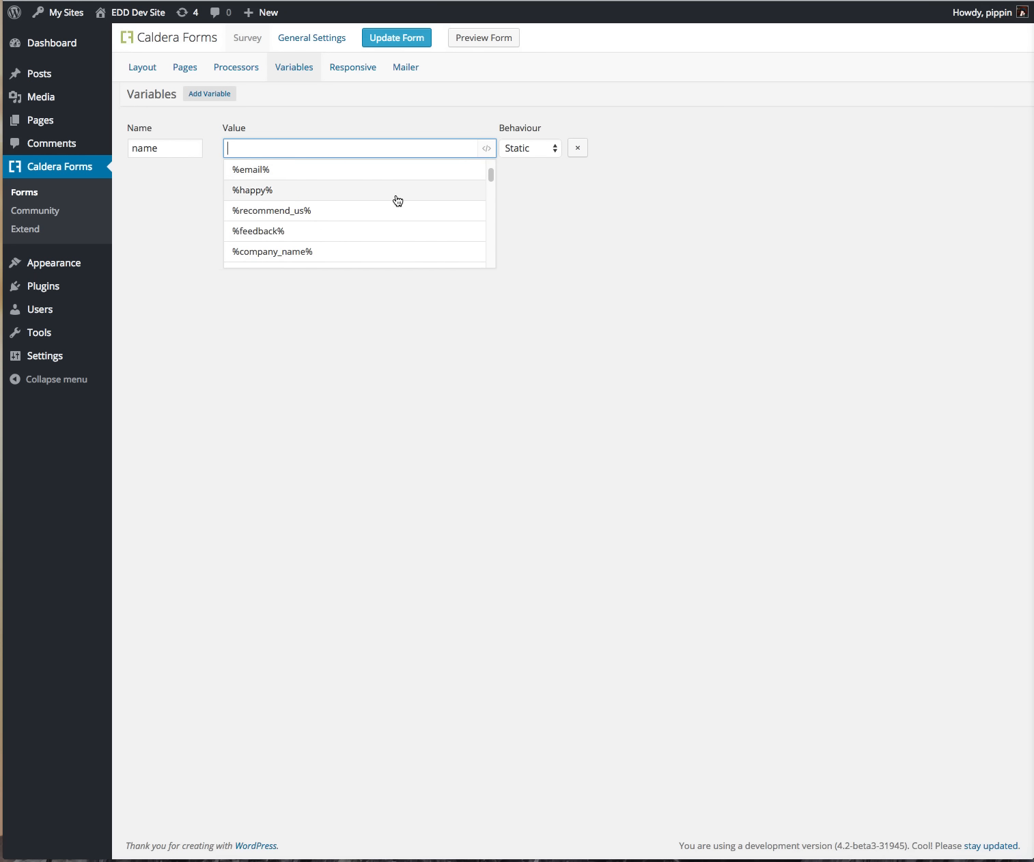
scroll(396, 199, up, 2)
click(292, 190)
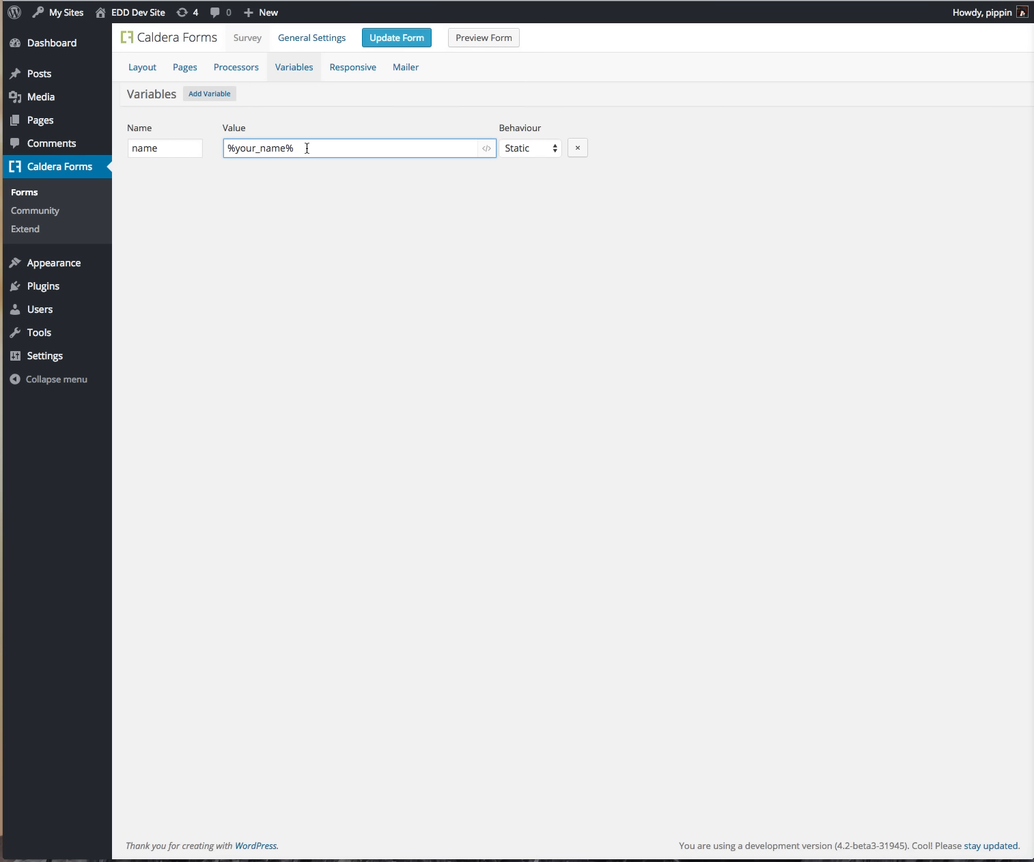
click(554, 152)
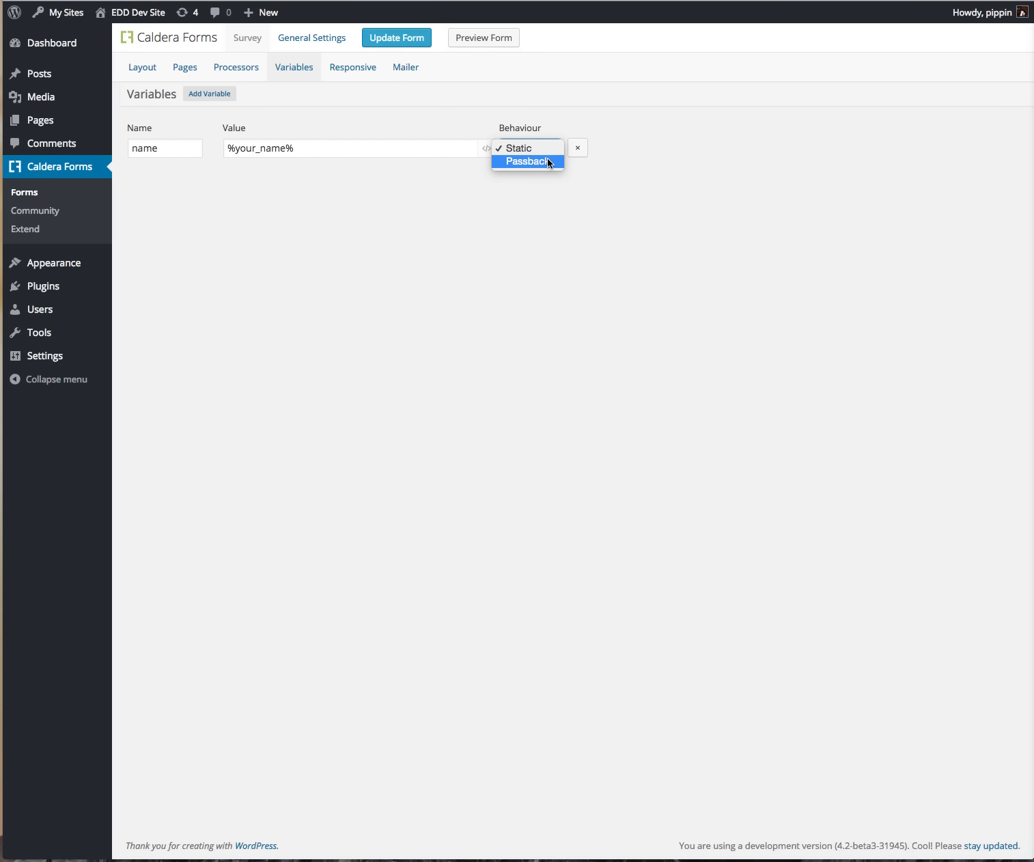
click(544, 161)
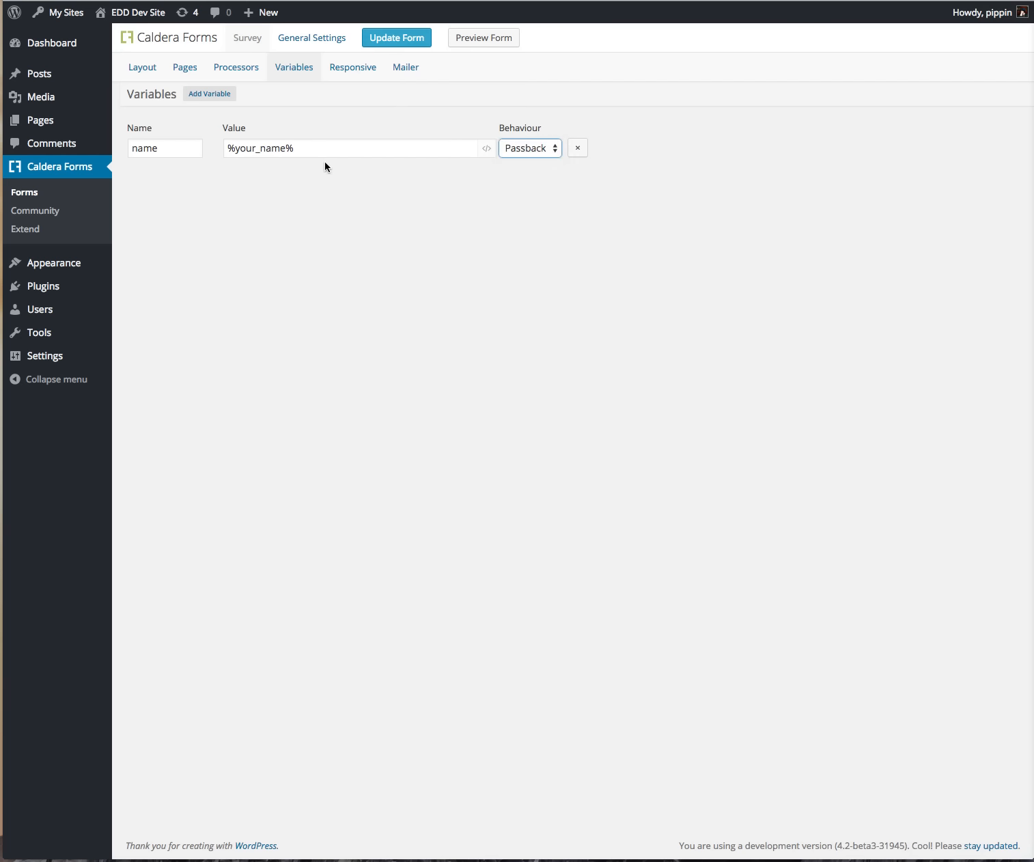
click(210, 94)
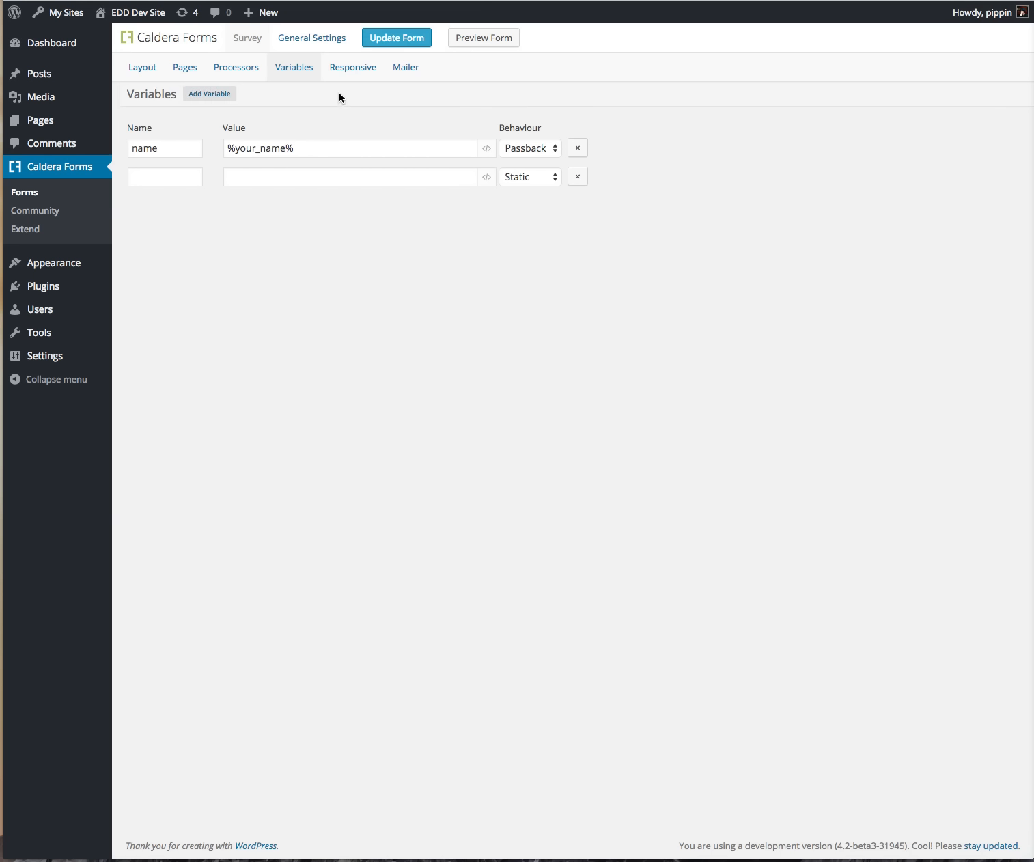
click(355, 76)
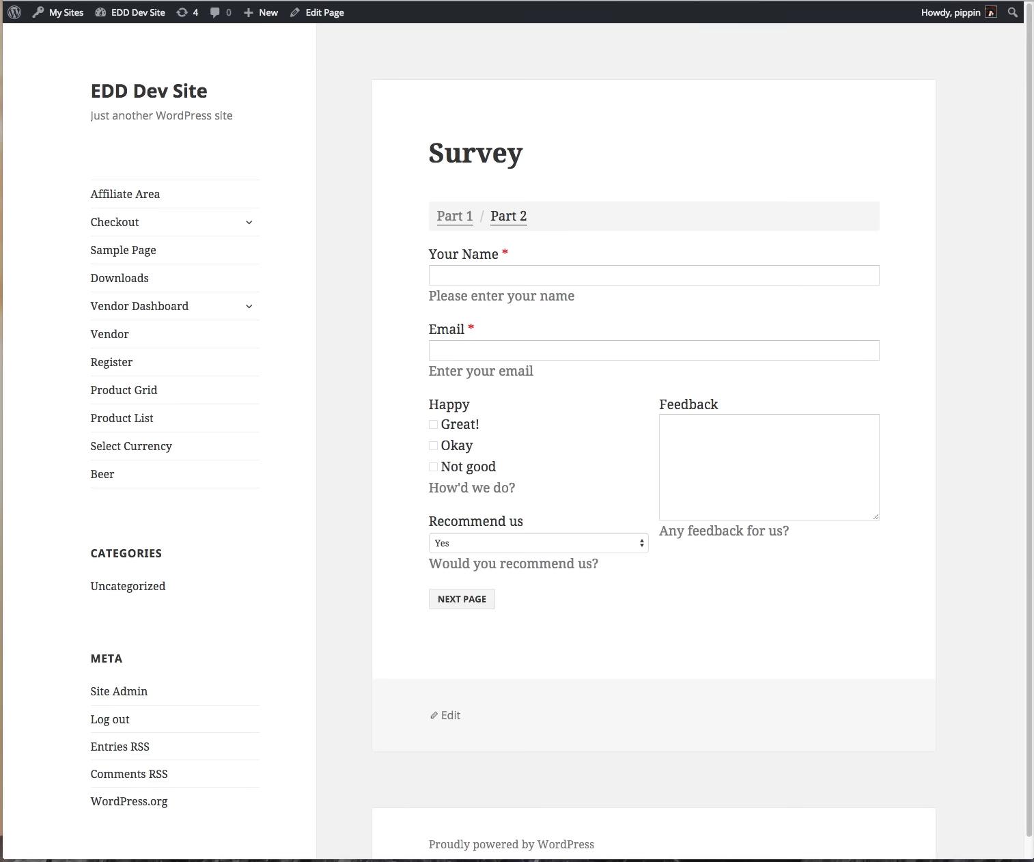
Step: Try the Grid Collapse options and settle on collapsing below 1199px
drag(1028, 335, 974, 362)
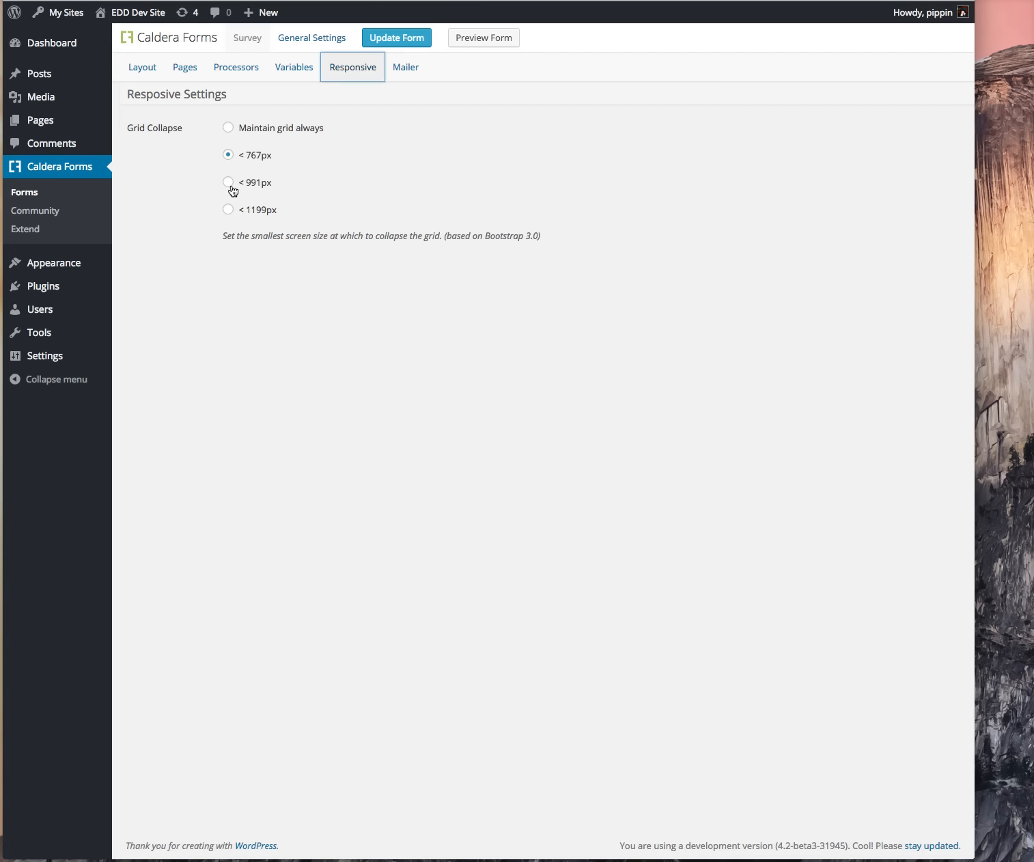
click(229, 183)
click(228, 209)
click(227, 128)
click(233, 156)
click(229, 183)
click(227, 210)
Step: Check the live Survey in a narrowed window, then go to the Mailer settings
click(673, 1)
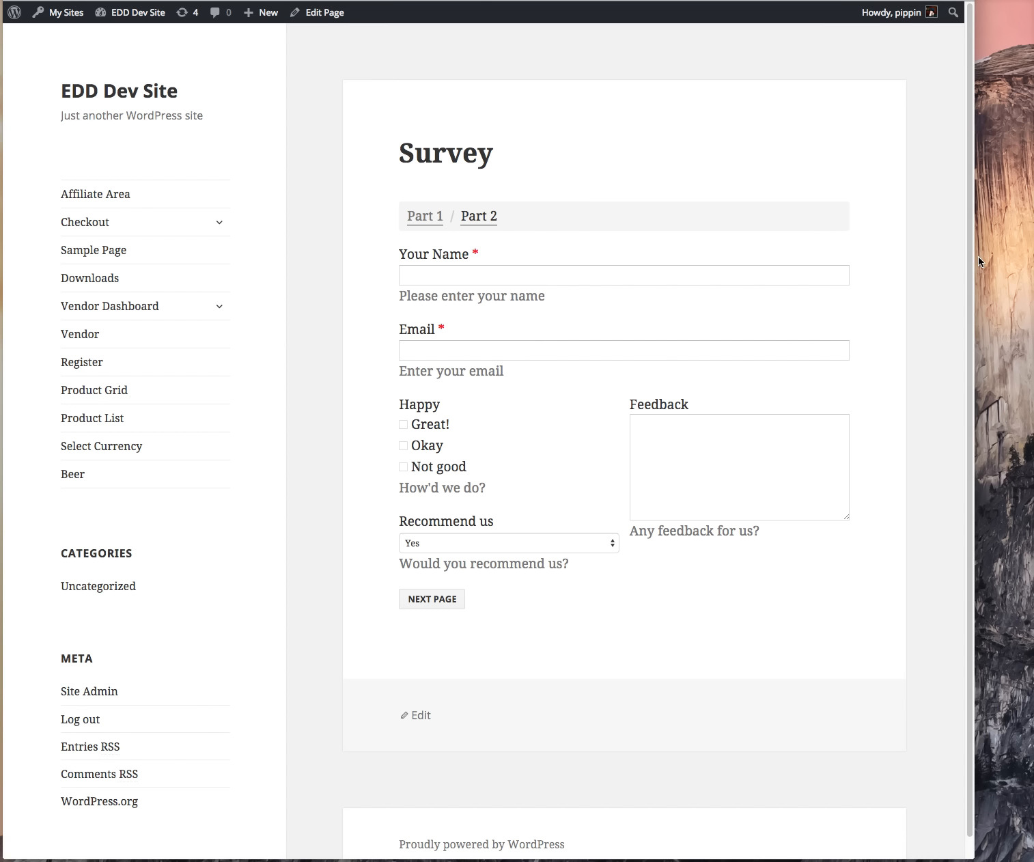
drag(974, 256, 1031, 266)
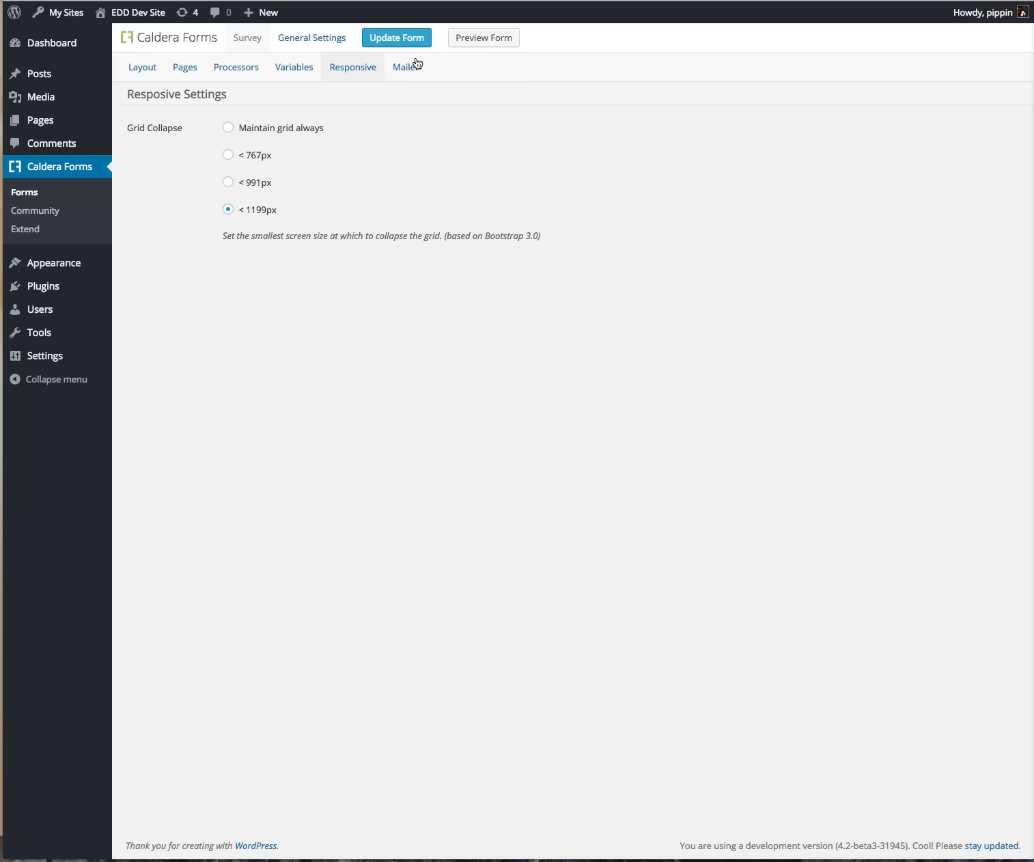
click(410, 66)
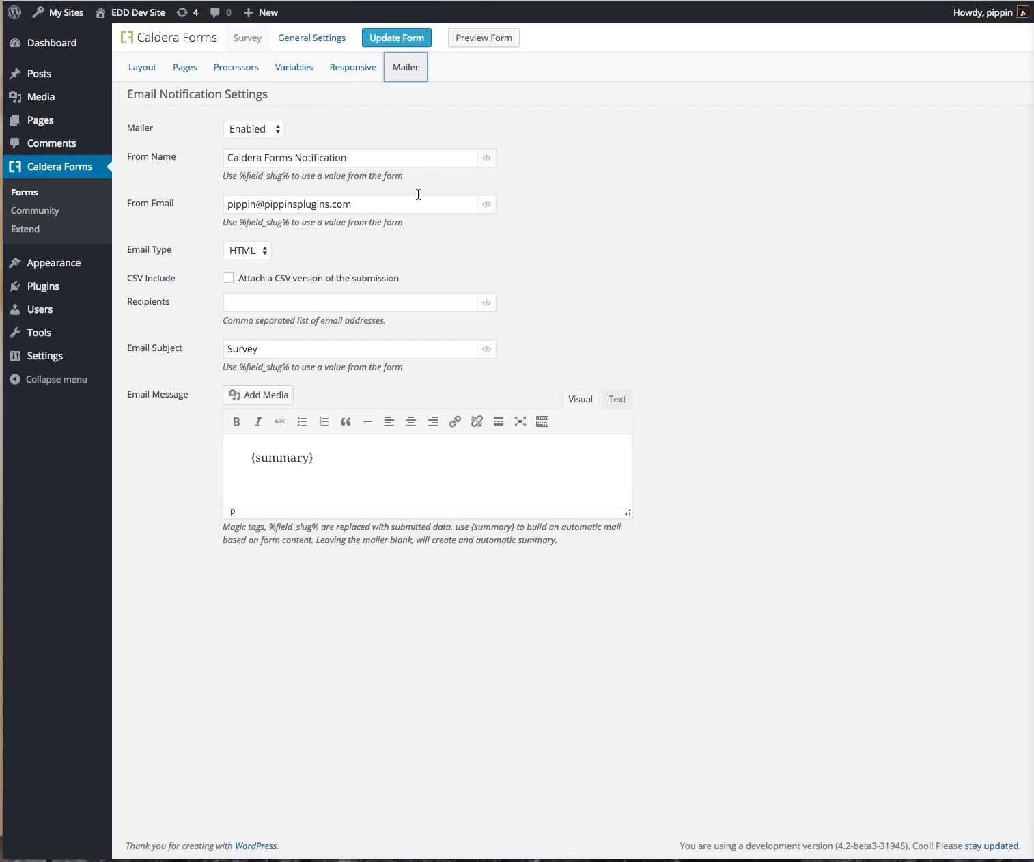
Step: Keep the email type as HTML and enlarge the message editor
click(323, 158)
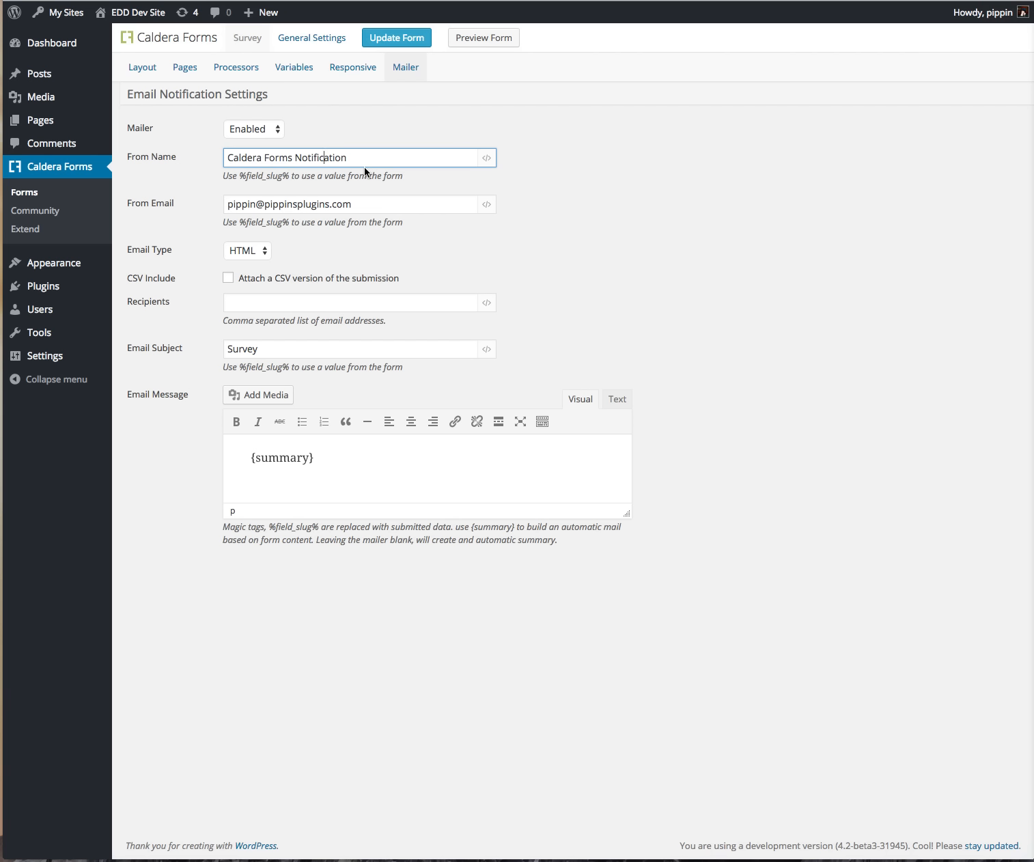
click(292, 301)
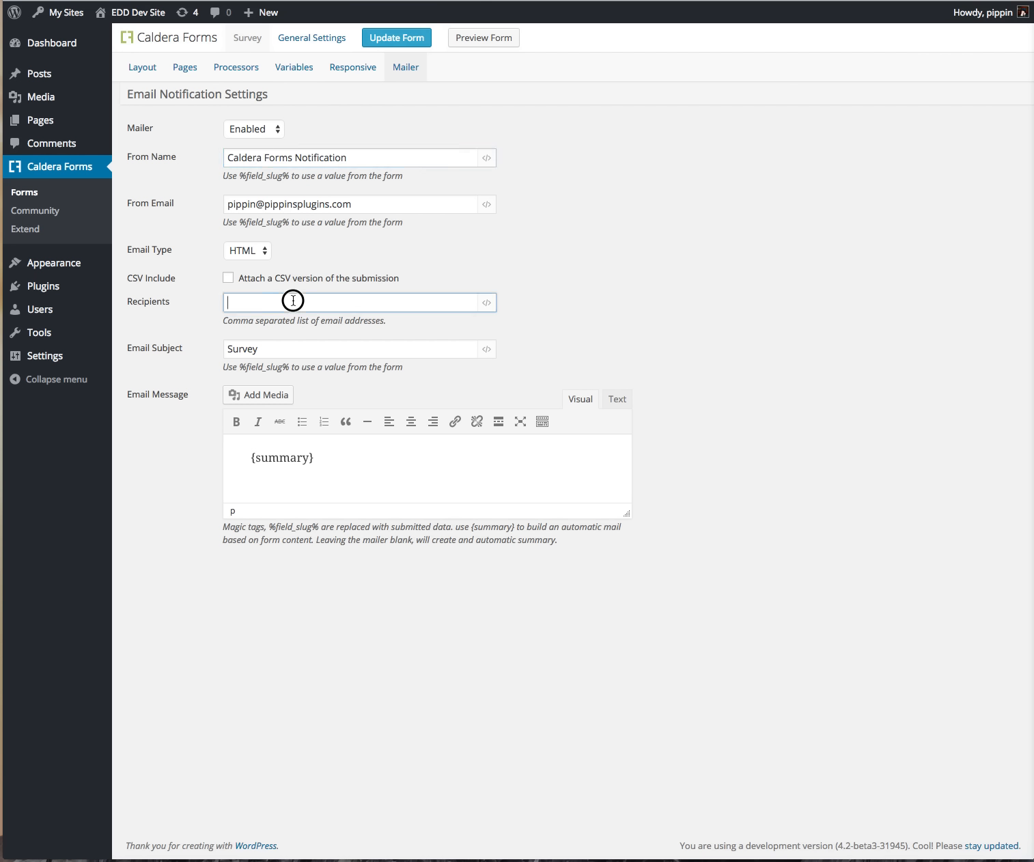
click(524, 237)
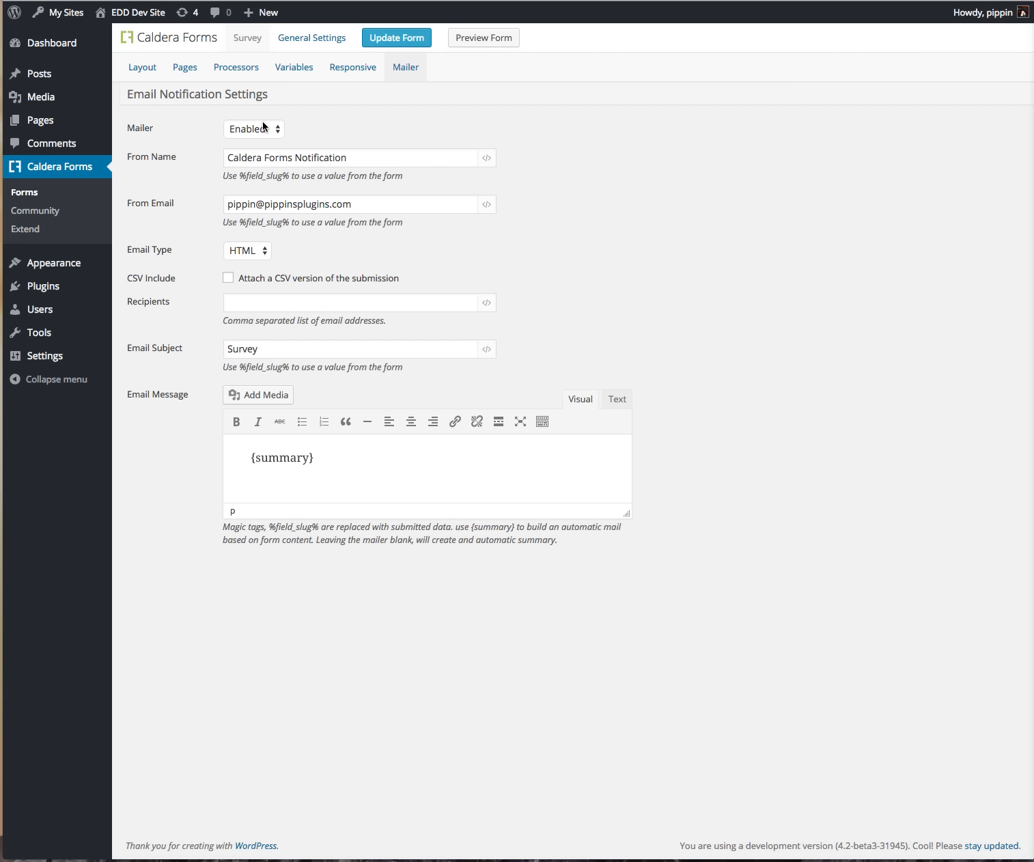
click(259, 250)
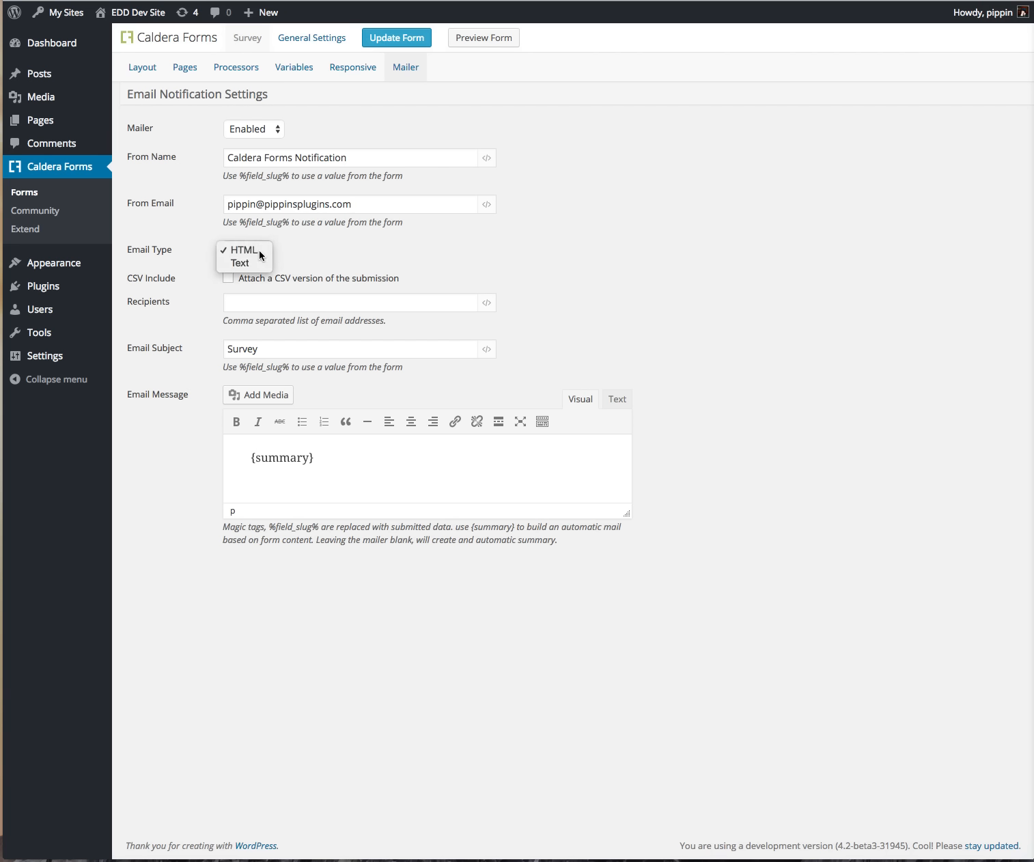
click(258, 250)
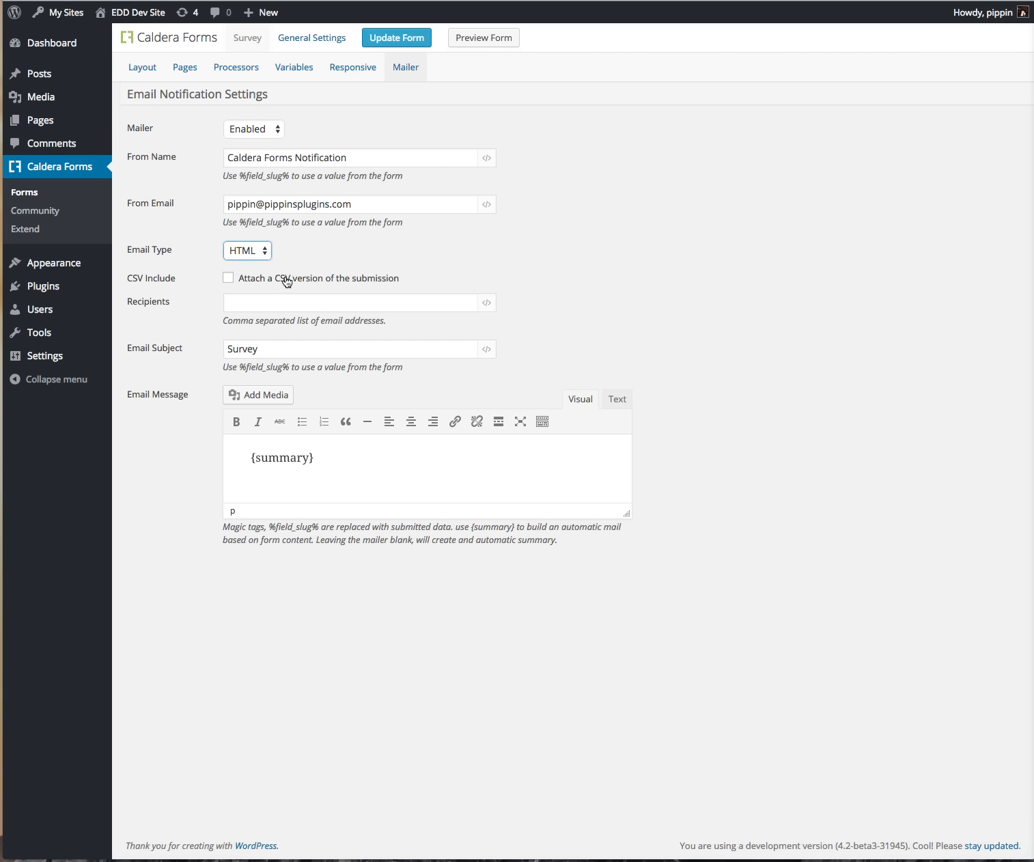
click(286, 301)
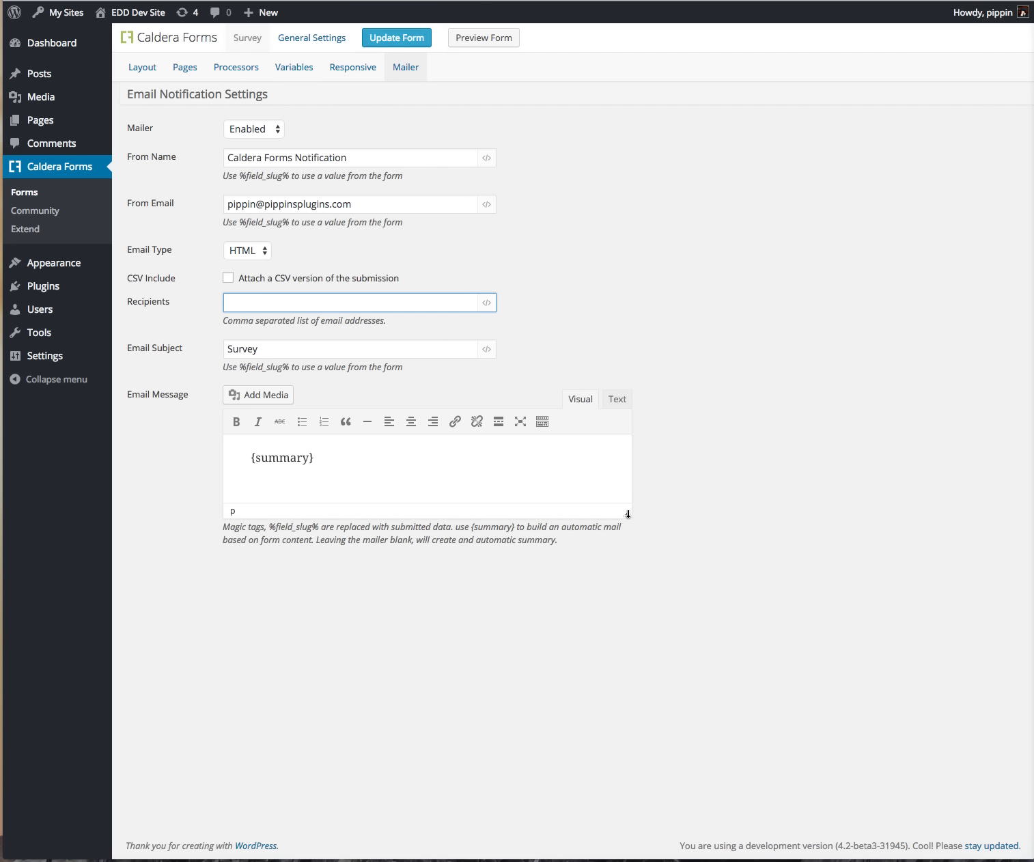
drag(626, 513, 626, 637)
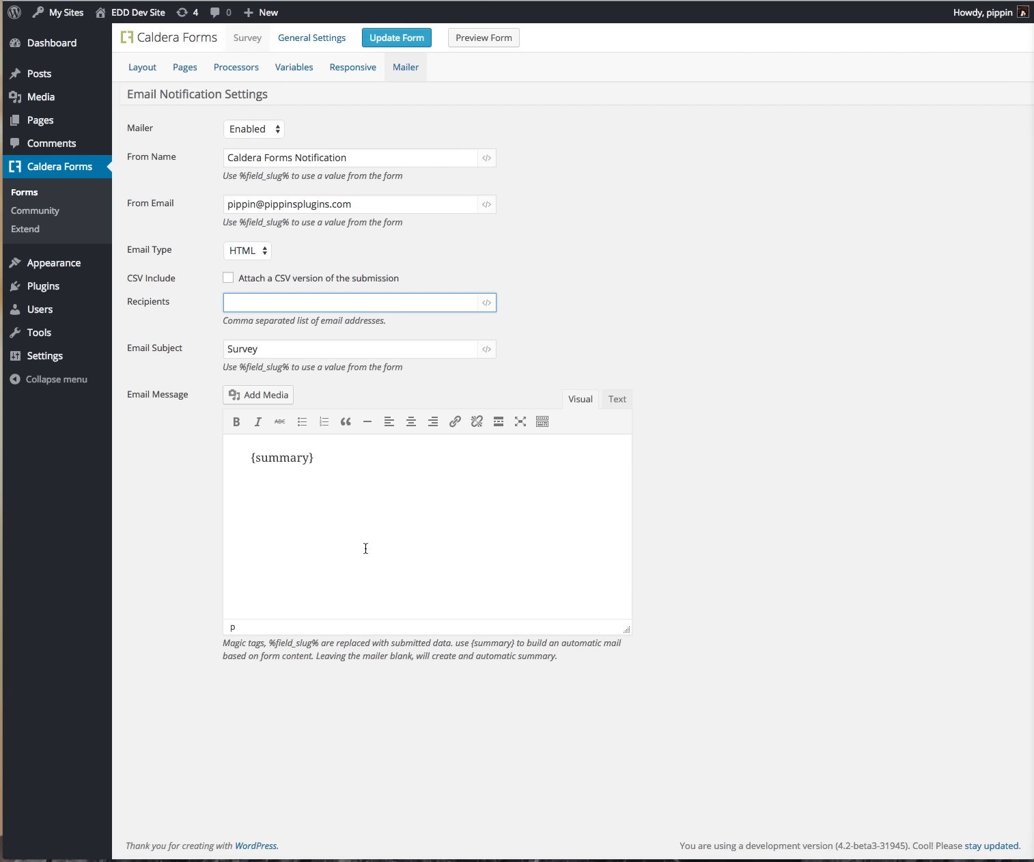
Step: Add %your_name% on a new line after {summary}, then open General Settings
double_click(292, 643)
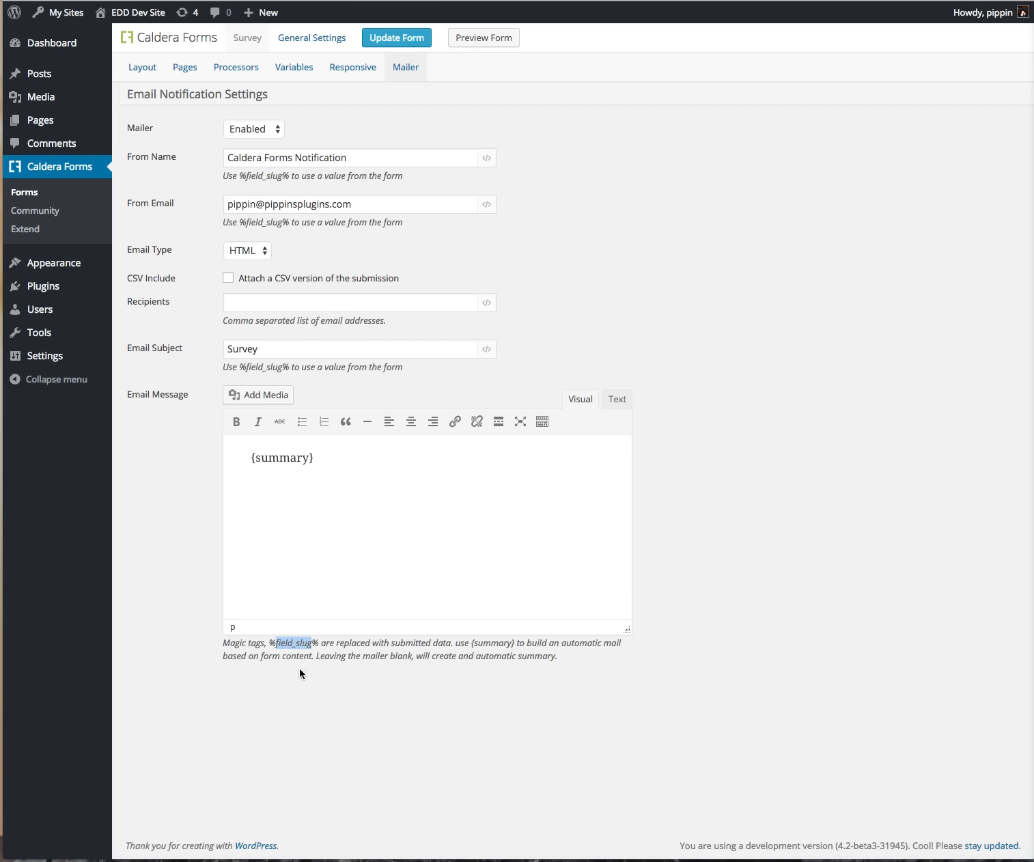
click(303, 645)
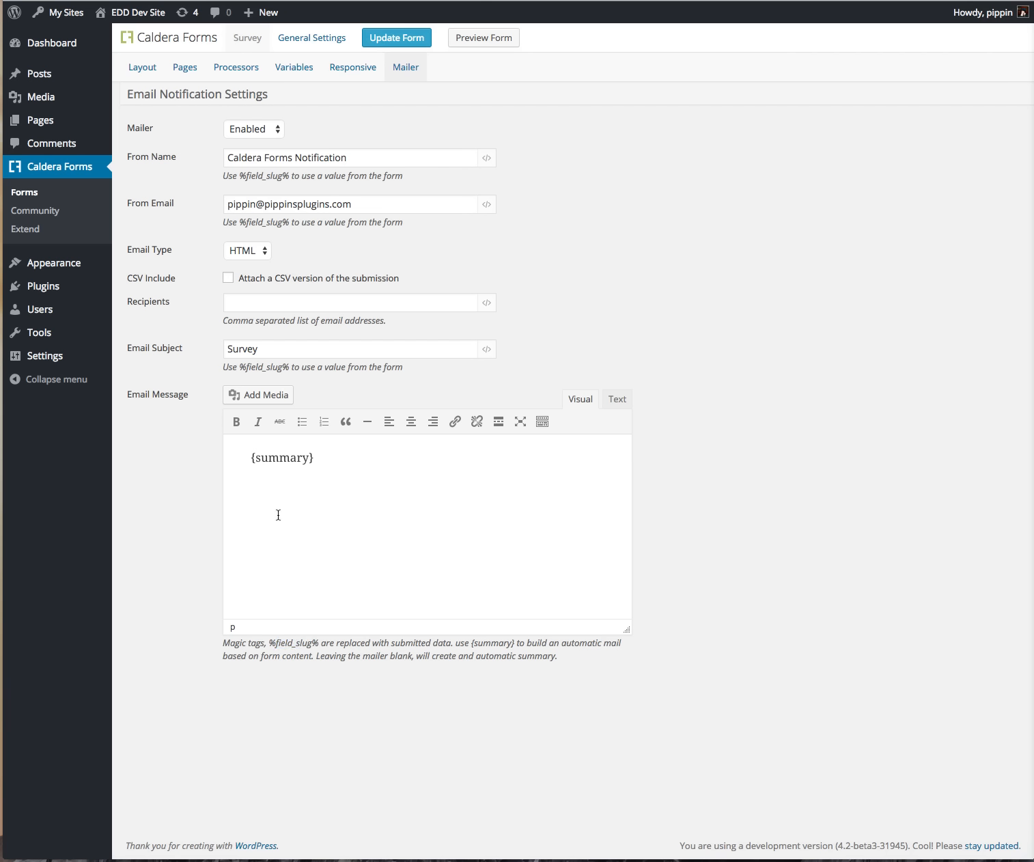
click(368, 466)
key(Return)
text(%your_name%)
click(316, 38)
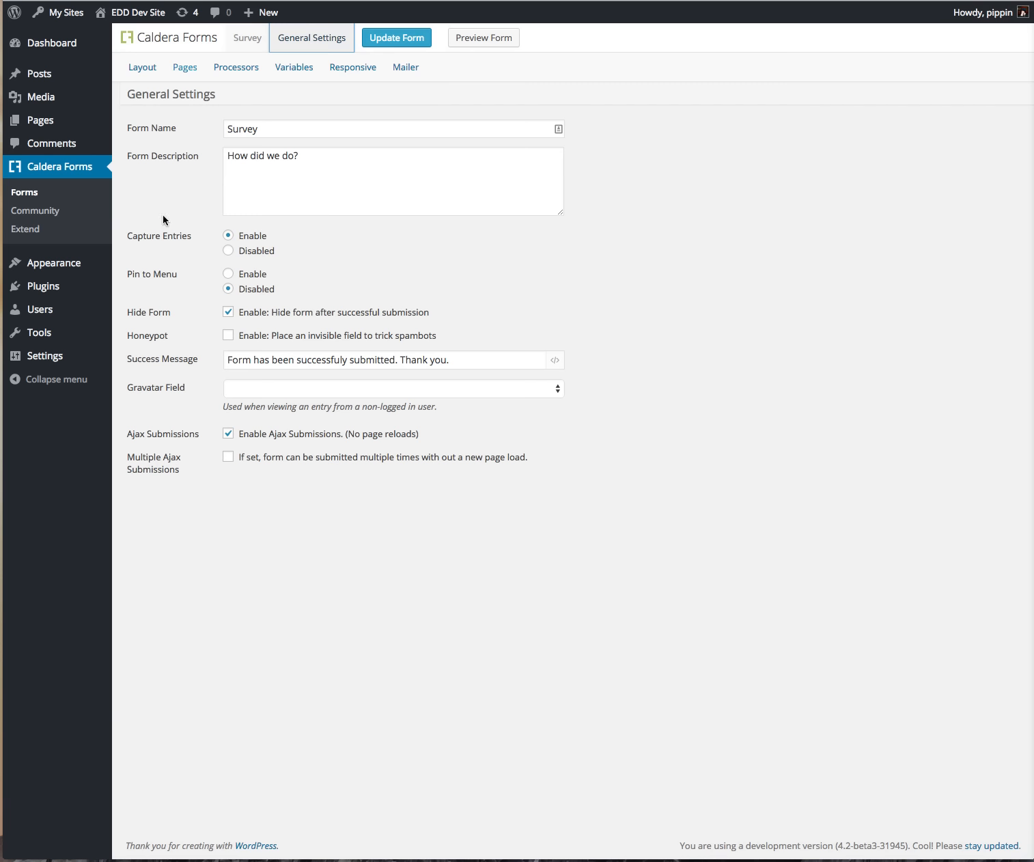
Step: From the forms list, open the Survey form's entries and view entry 2's details
click(86, 194)
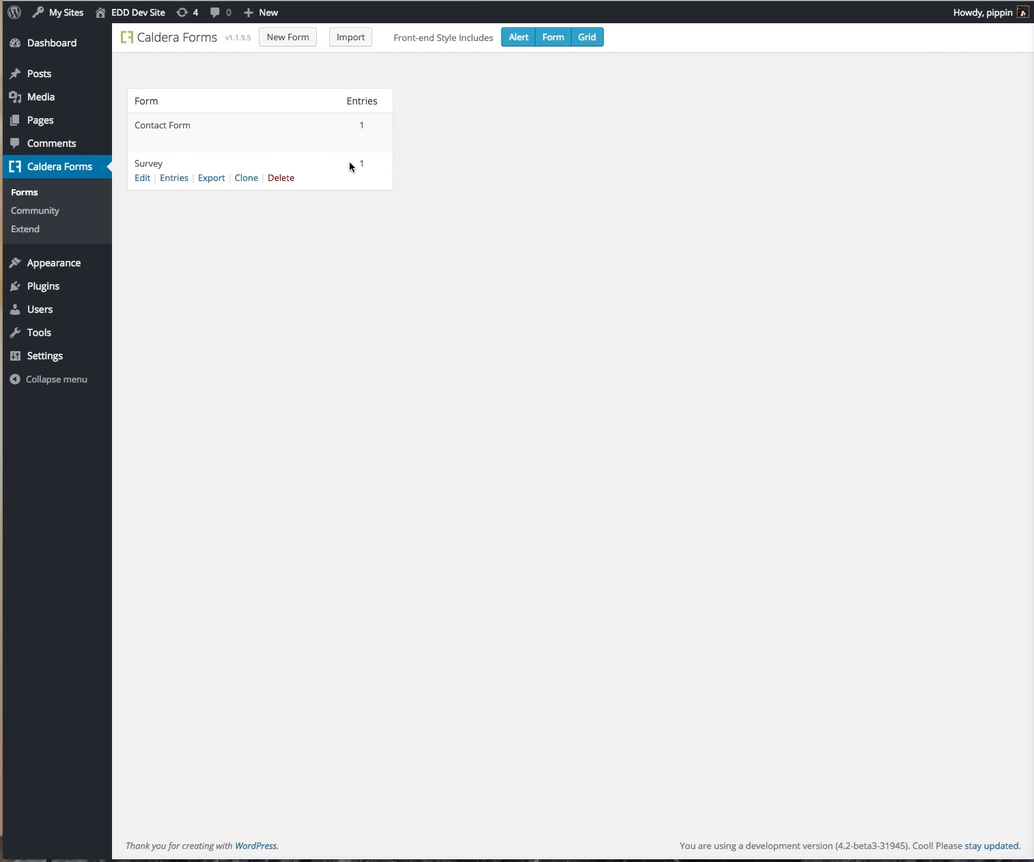
mouse_move(163, 178)
click(174, 179)
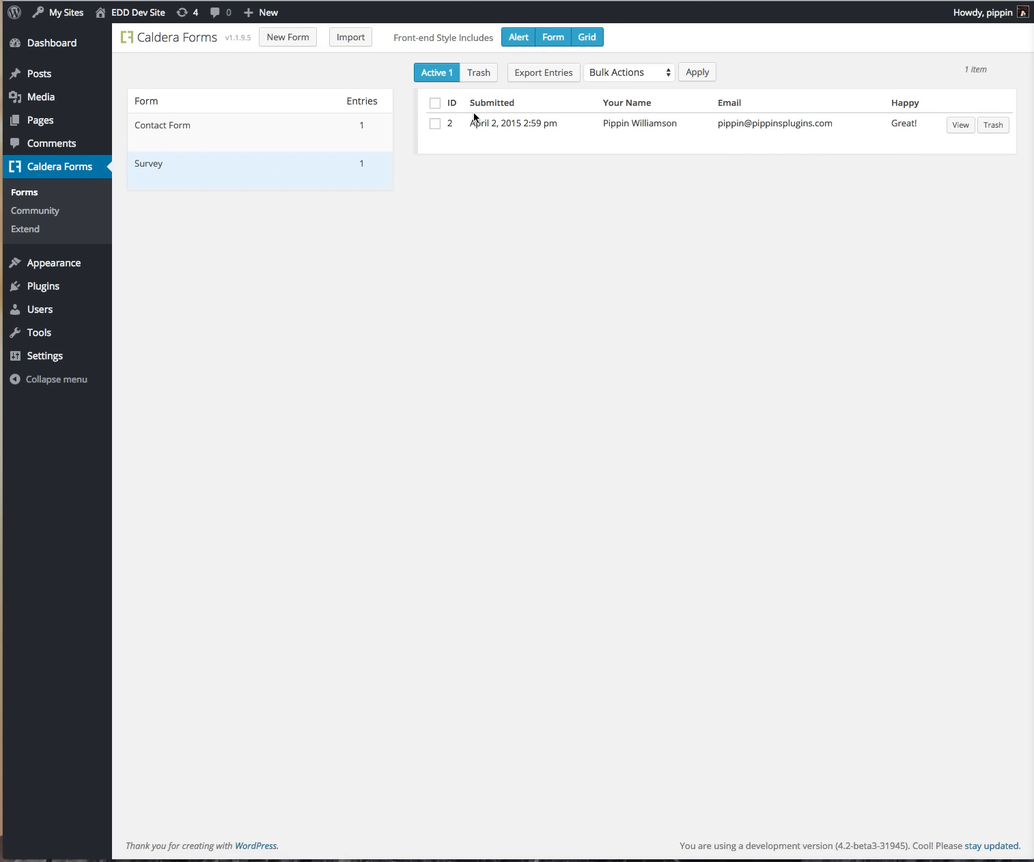
click(962, 125)
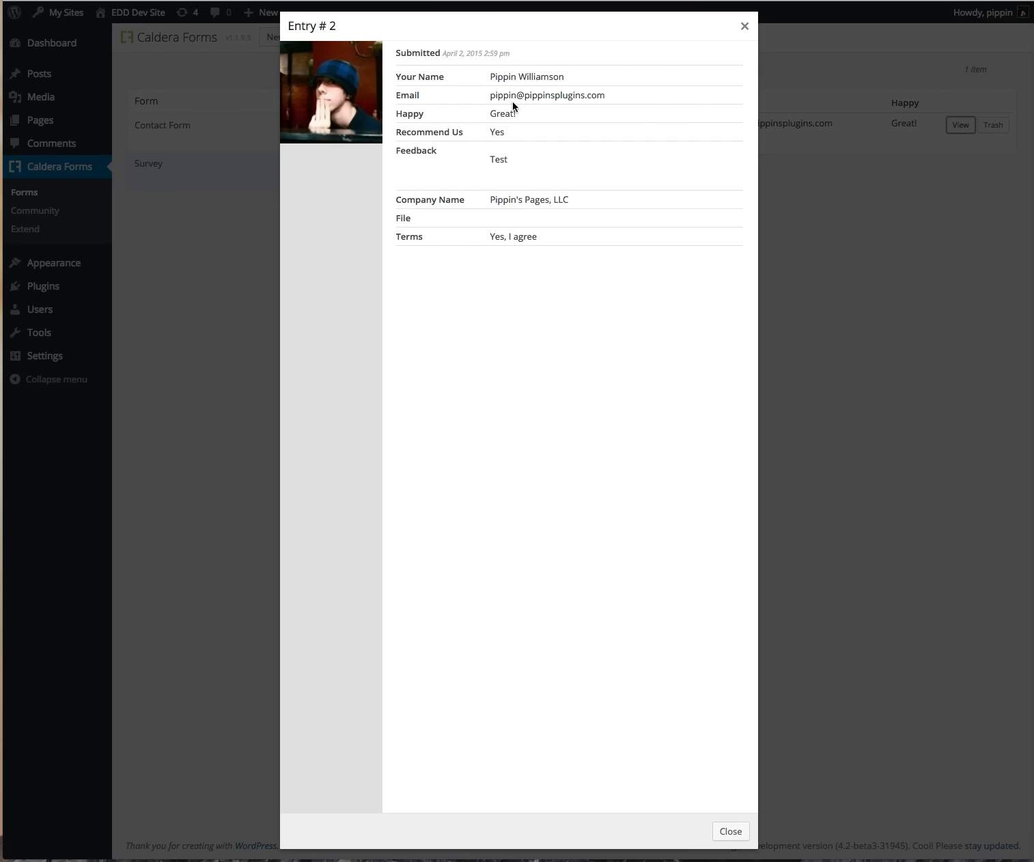
click(745, 27)
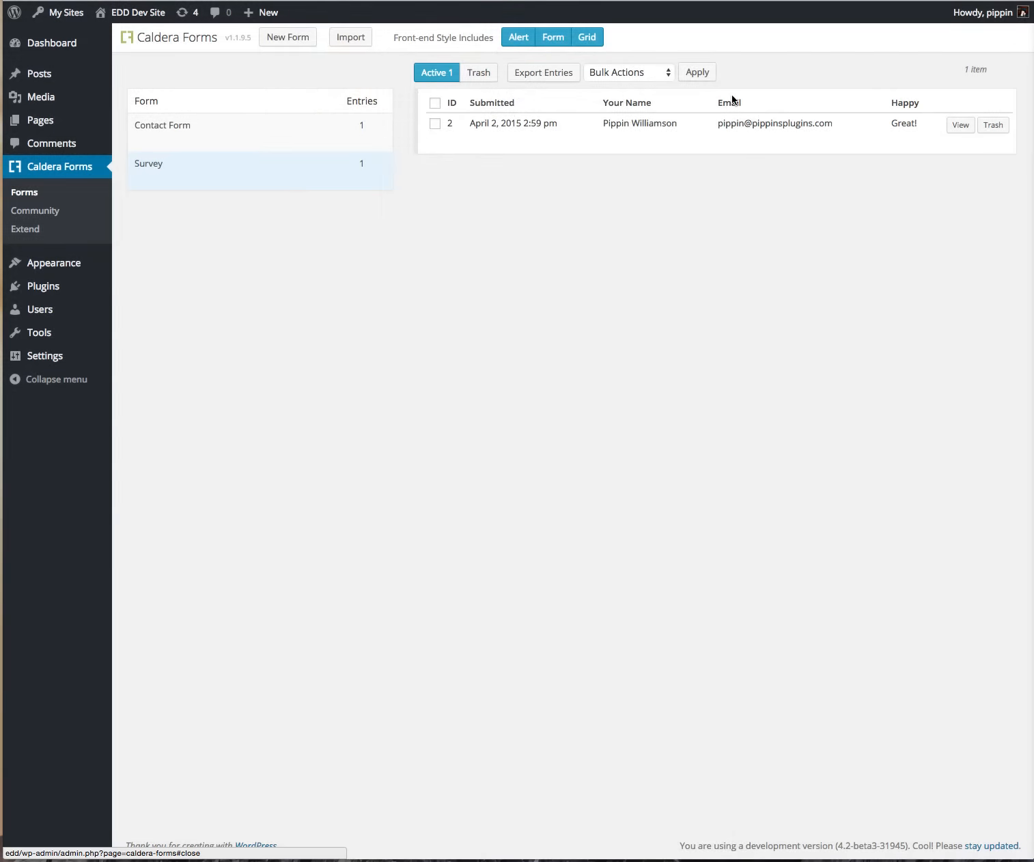
Step: Trash entry 2, restore it from the Trash, and go back to active entries
click(992, 126)
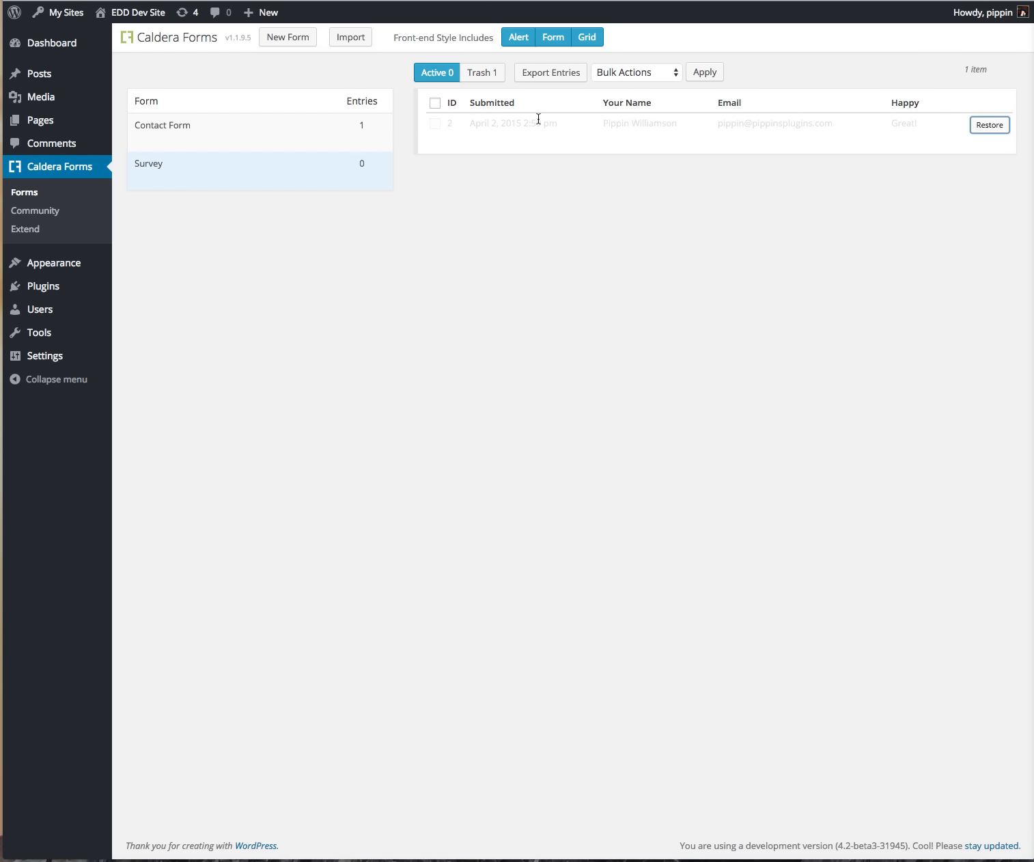
click(478, 79)
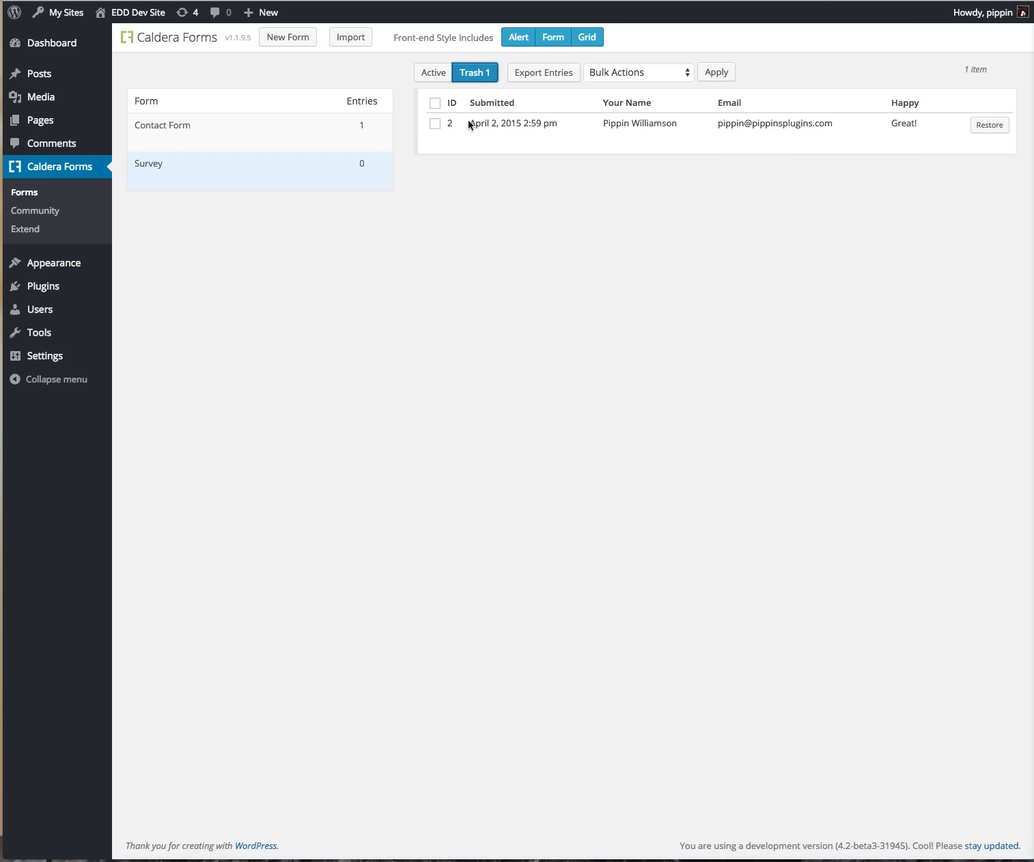
click(982, 130)
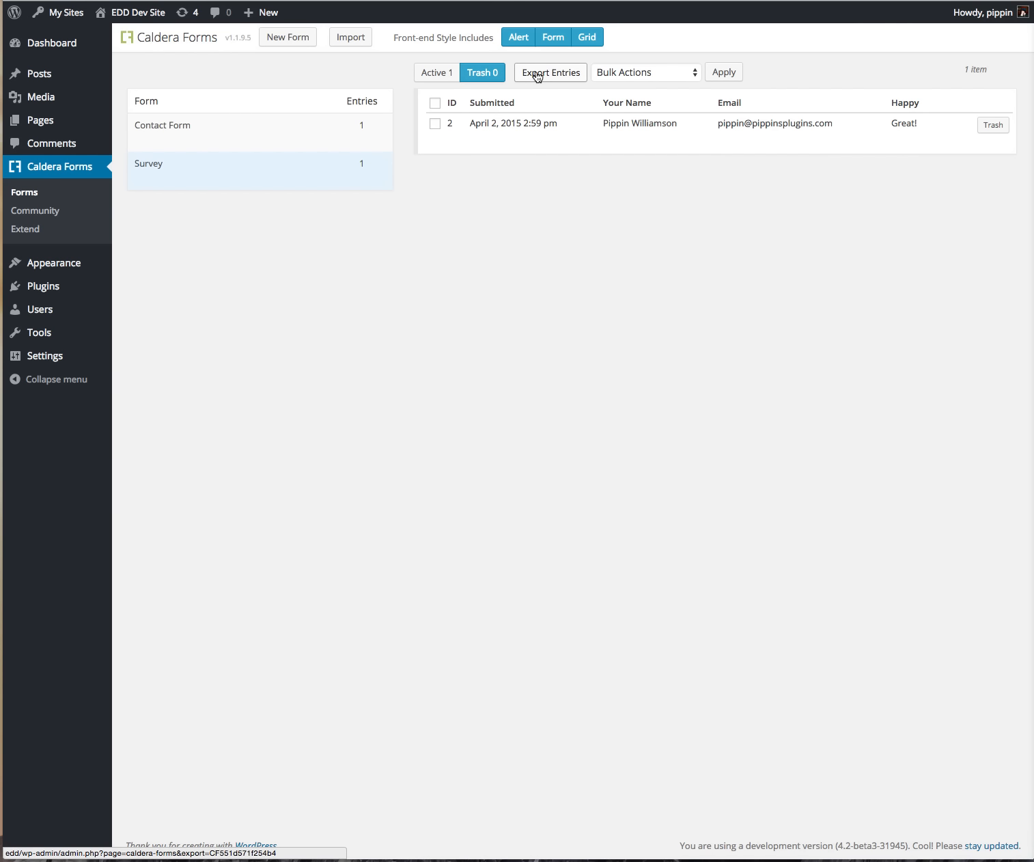
click(607, 74)
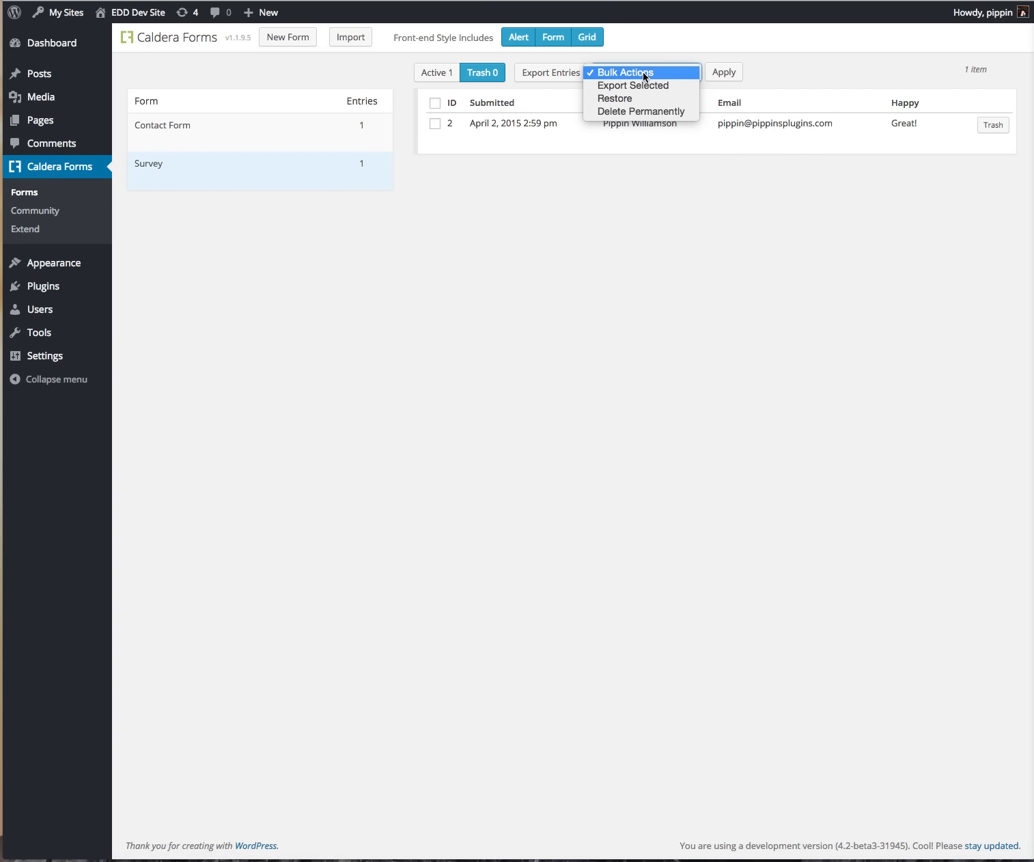
click(644, 74)
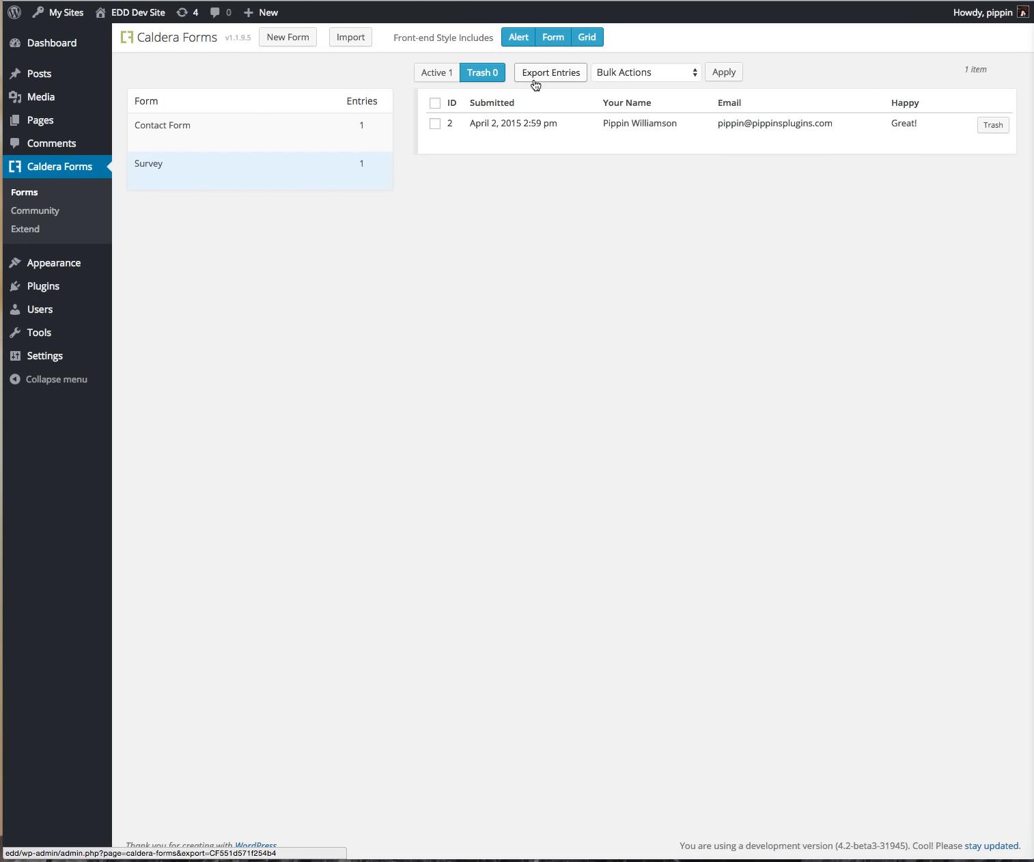
click(451, 73)
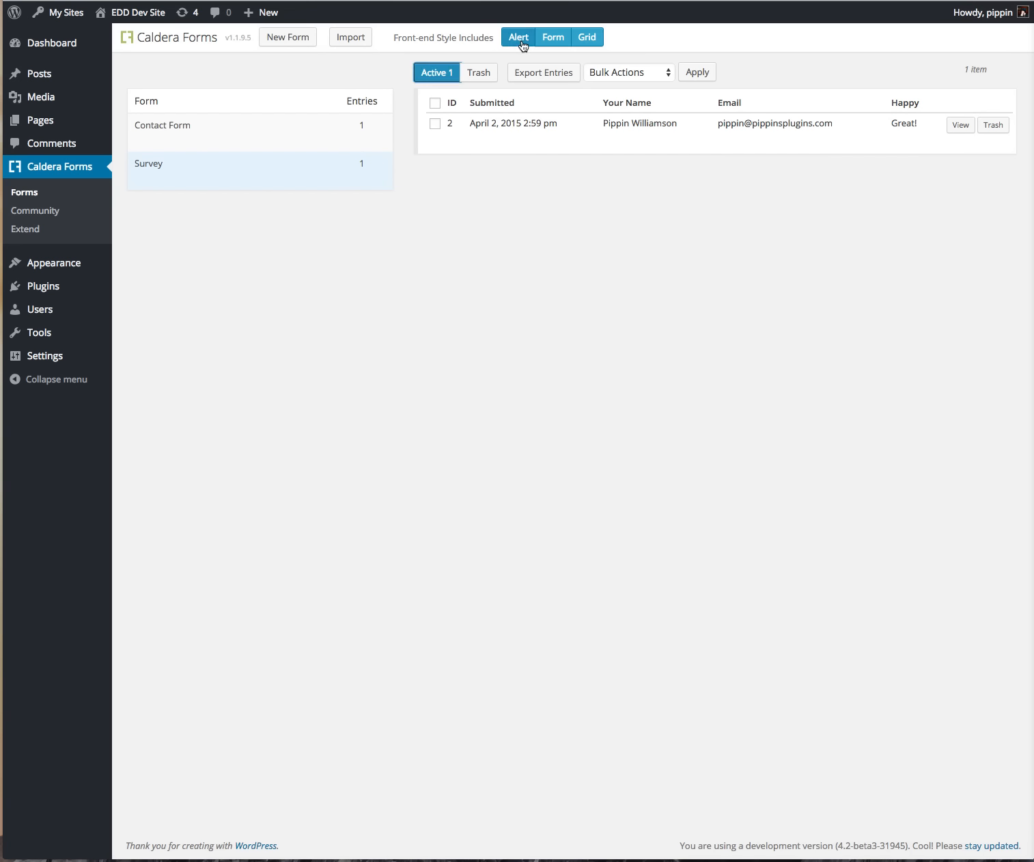
click(521, 39)
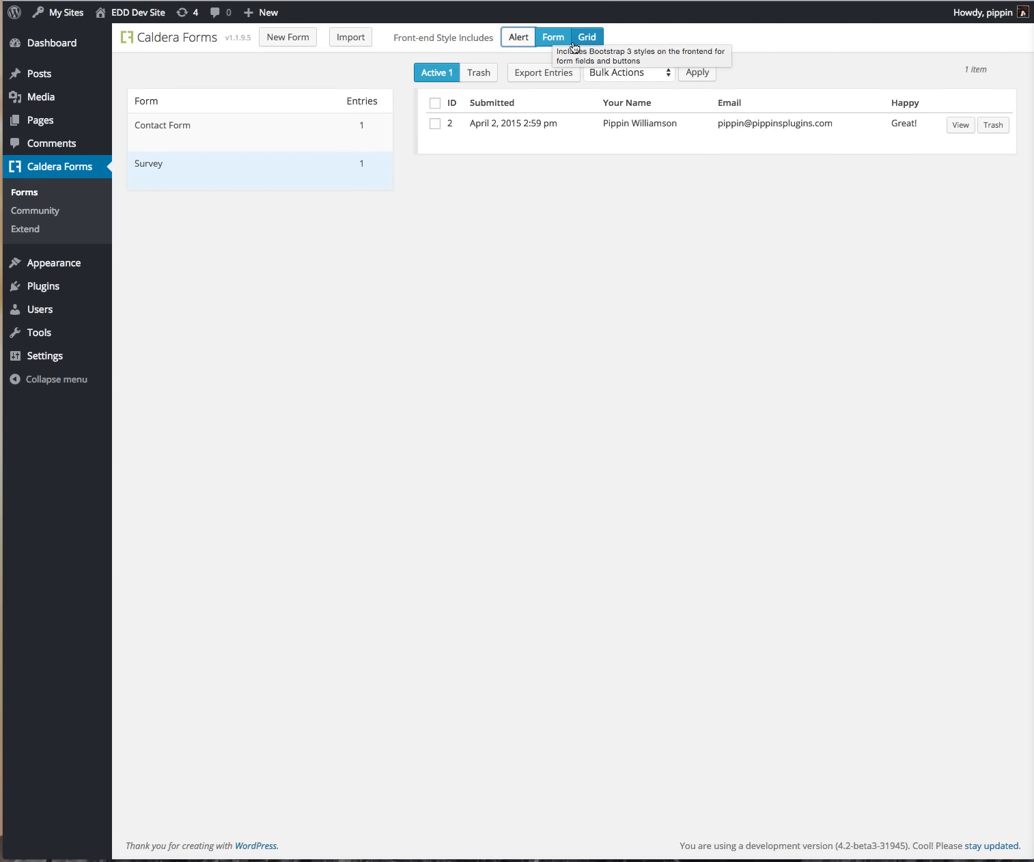
click(523, 38)
click(556, 39)
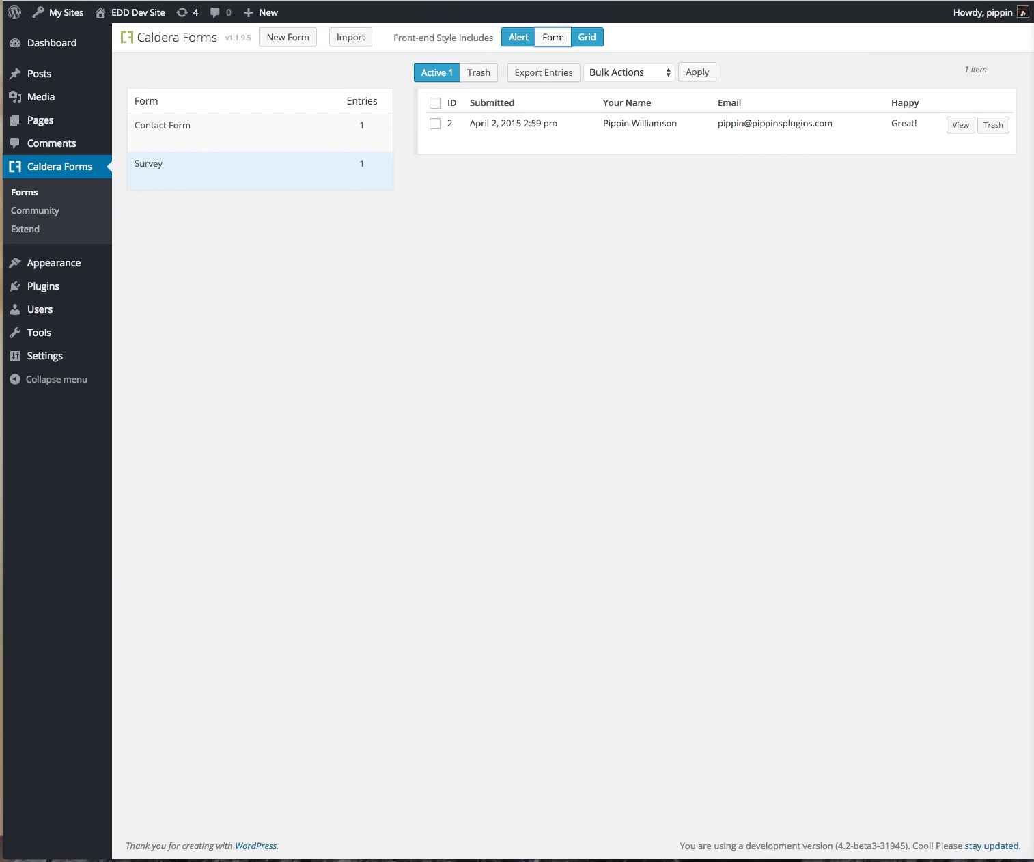
key(ctrl+Tab)
key(super+r)
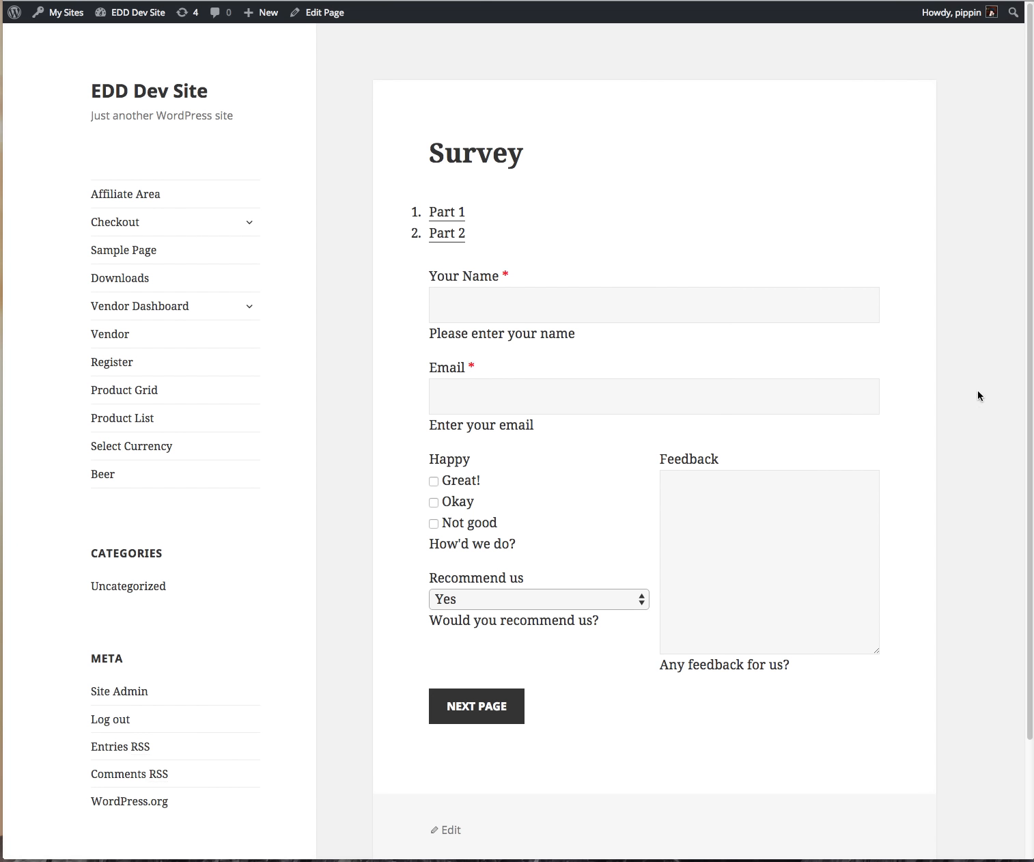
mouse_move(1031, 393)
mouse_down()
mouse_move(463, 361)
mouse_move(1031, 406)
mouse_up()
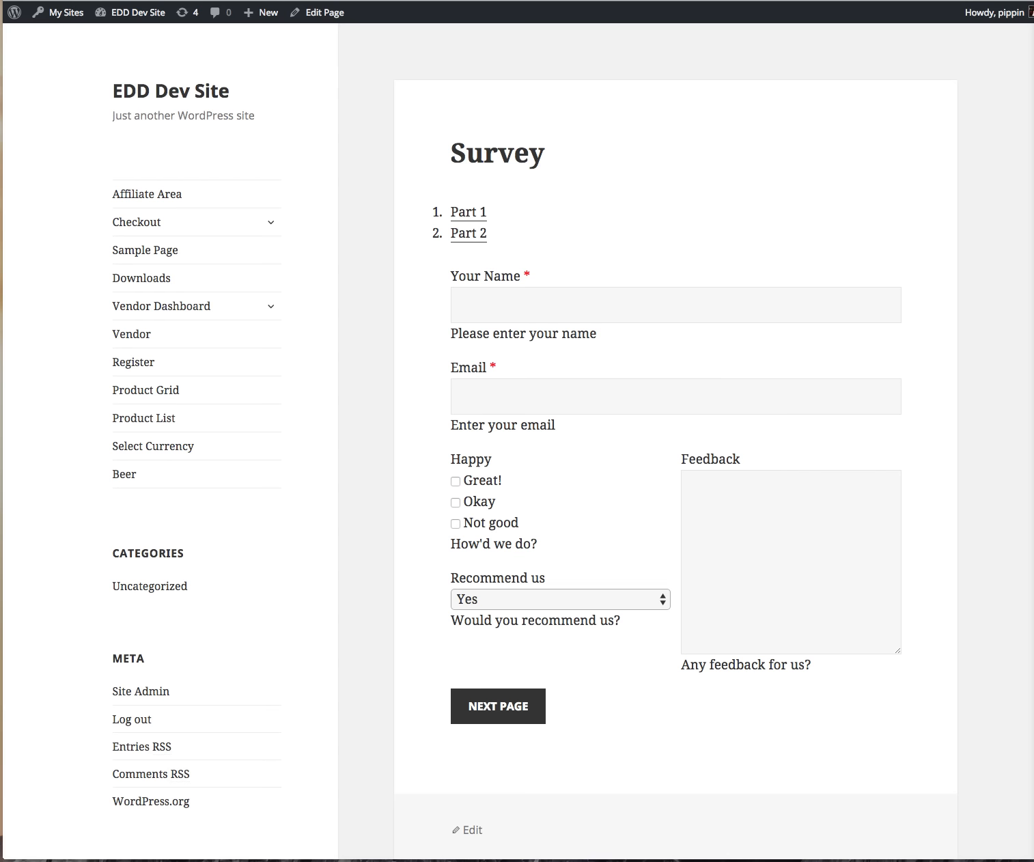
key(super+r)
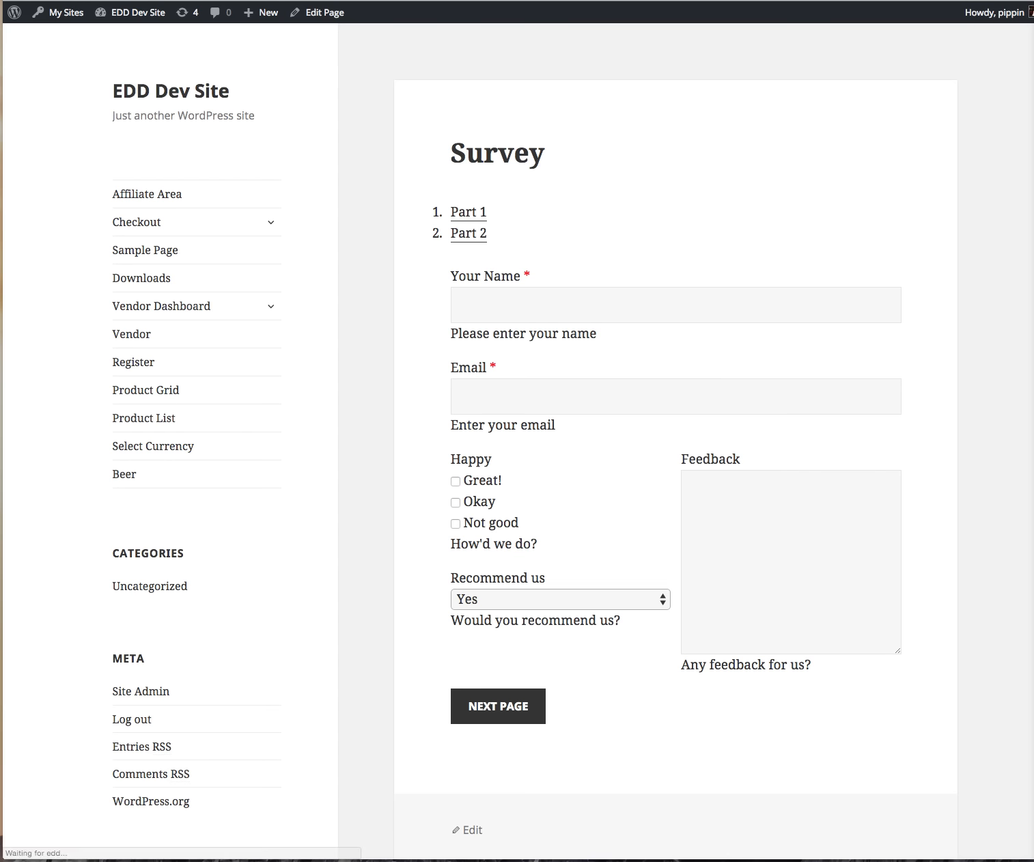
mouse_move(1030, 190)
mouse_down()
mouse_move(739, 176)
mouse_move(542, 186)
mouse_move(785, 183)
mouse_move(912, 195)
mouse_move(1028, 186)
mouse_up()
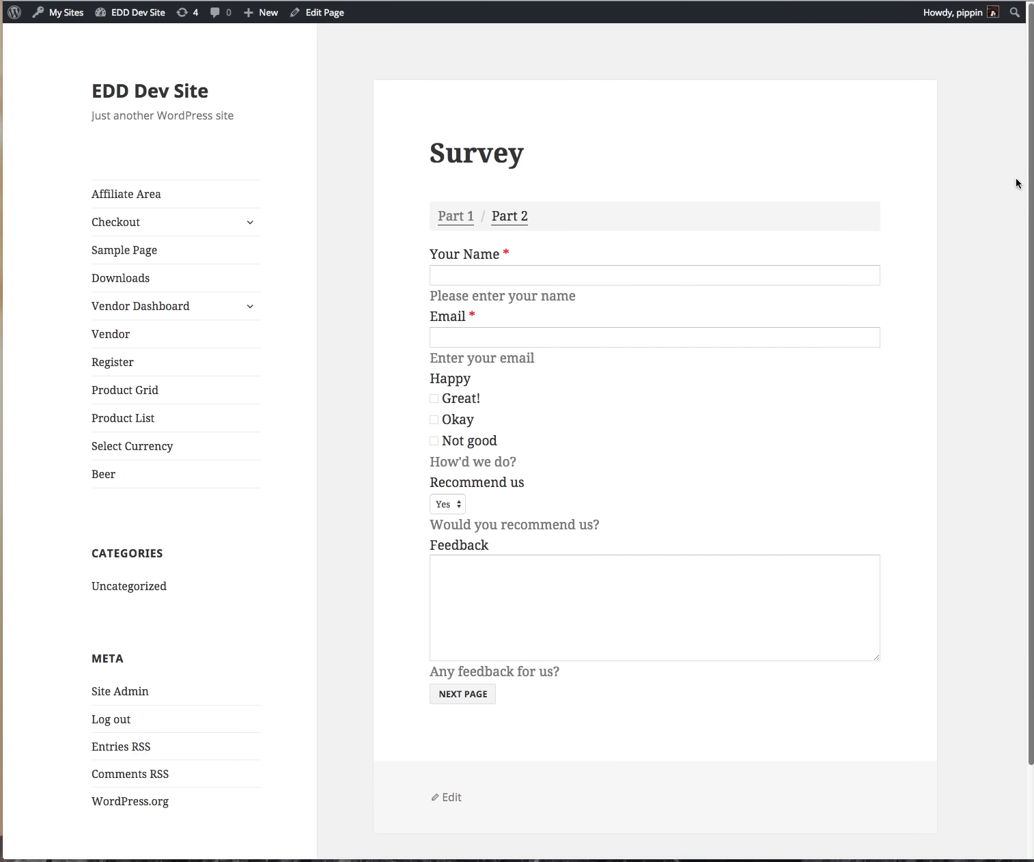
click(549, 1)
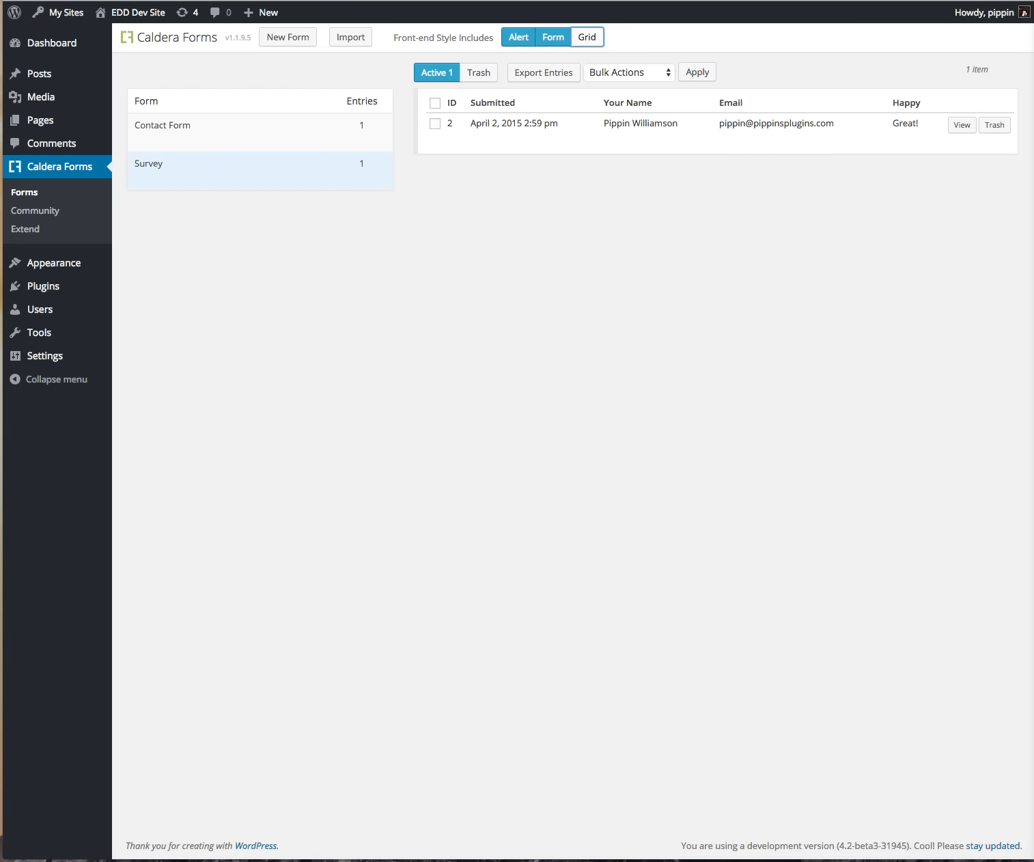
click(585, 41)
click(591, 37)
click(552, 39)
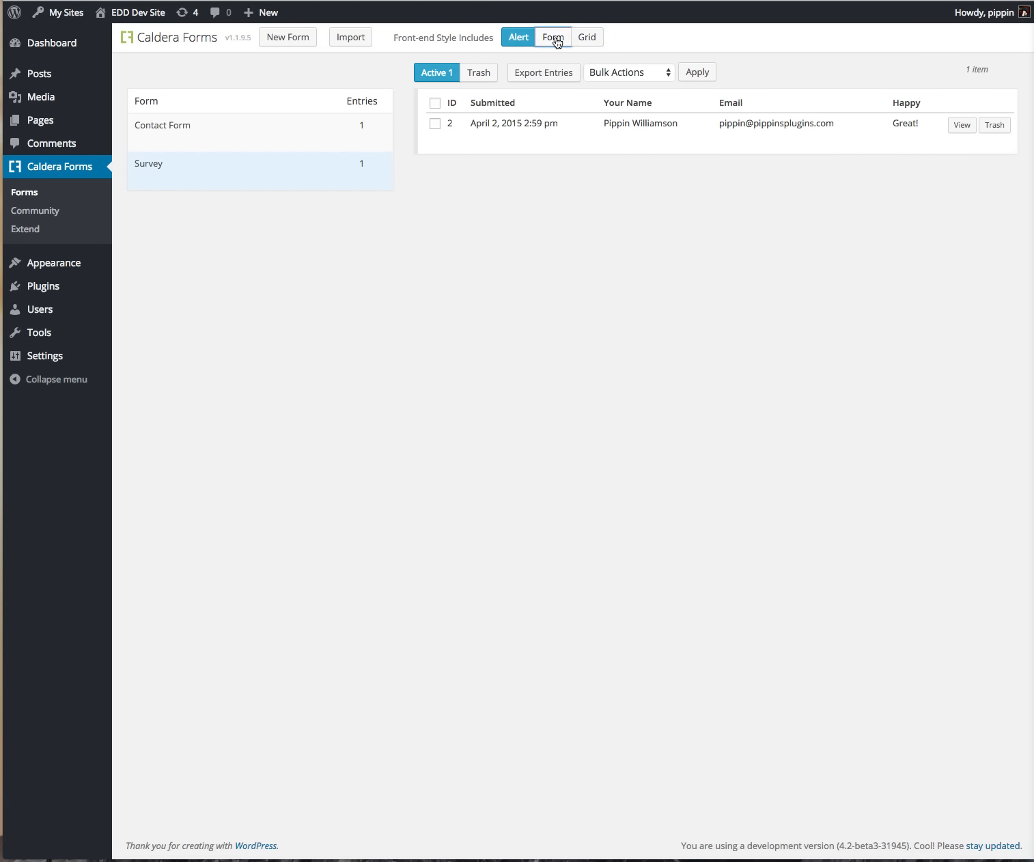
click(586, 39)
click(554, 40)
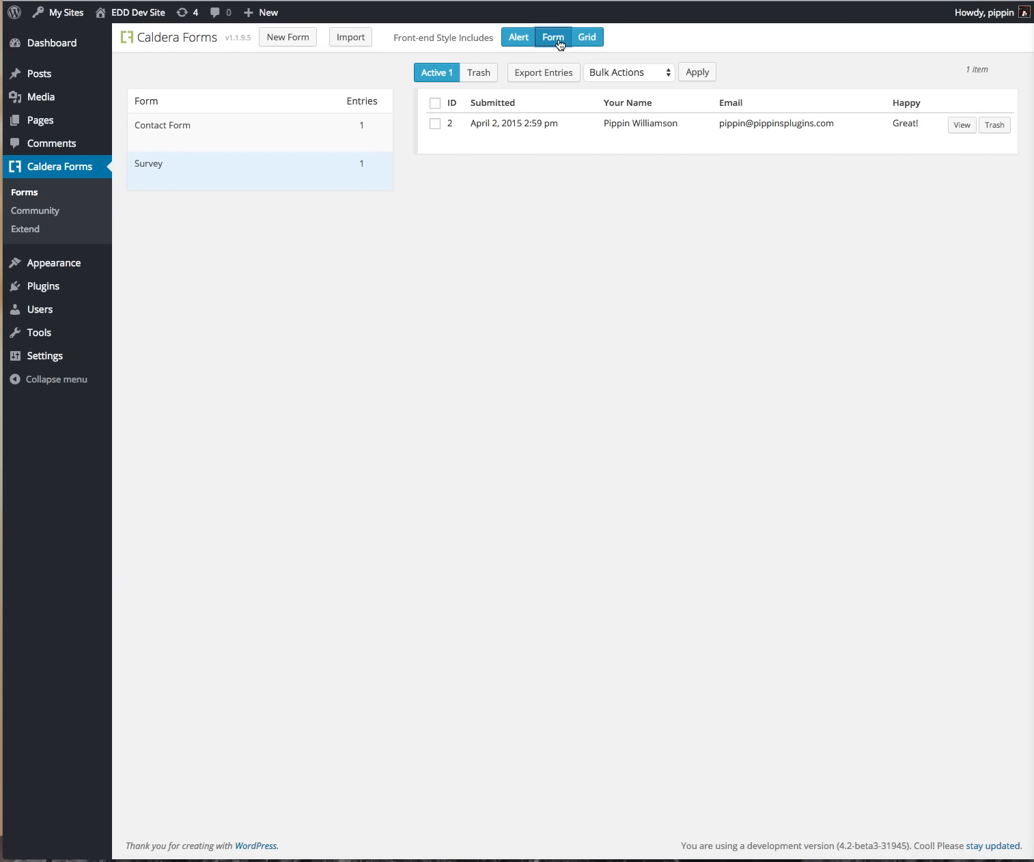
click(658, 41)
click(649, 36)
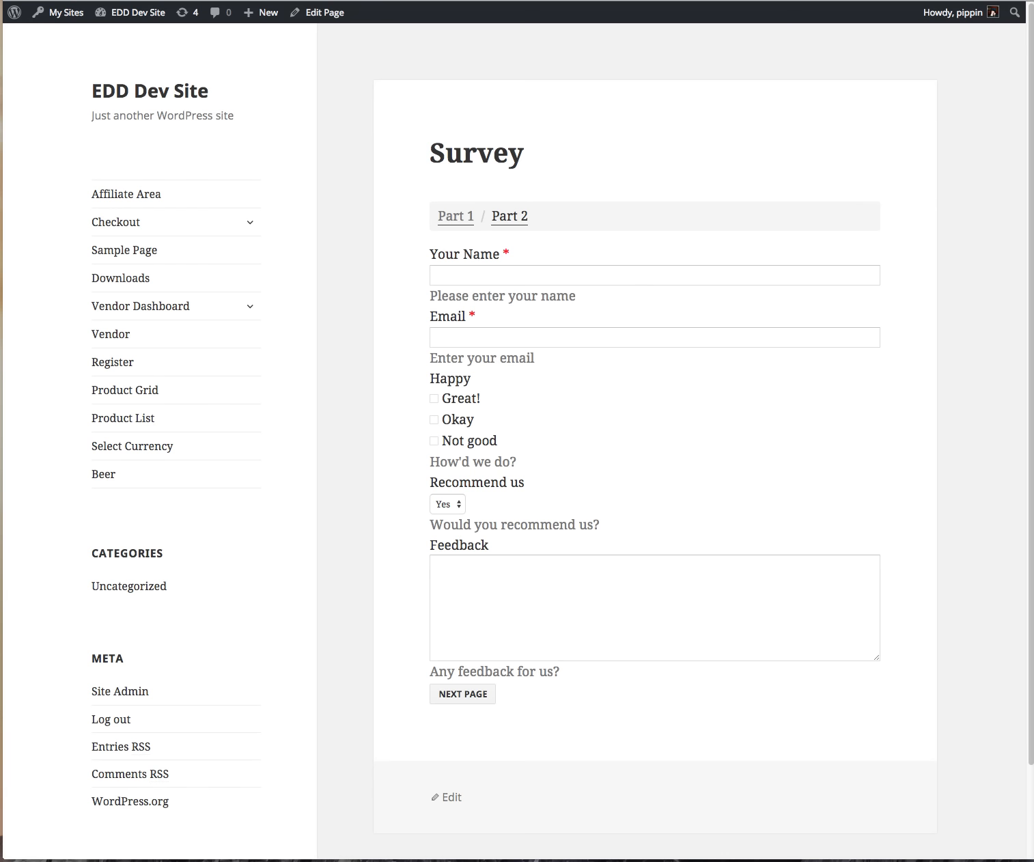
key(super+r)
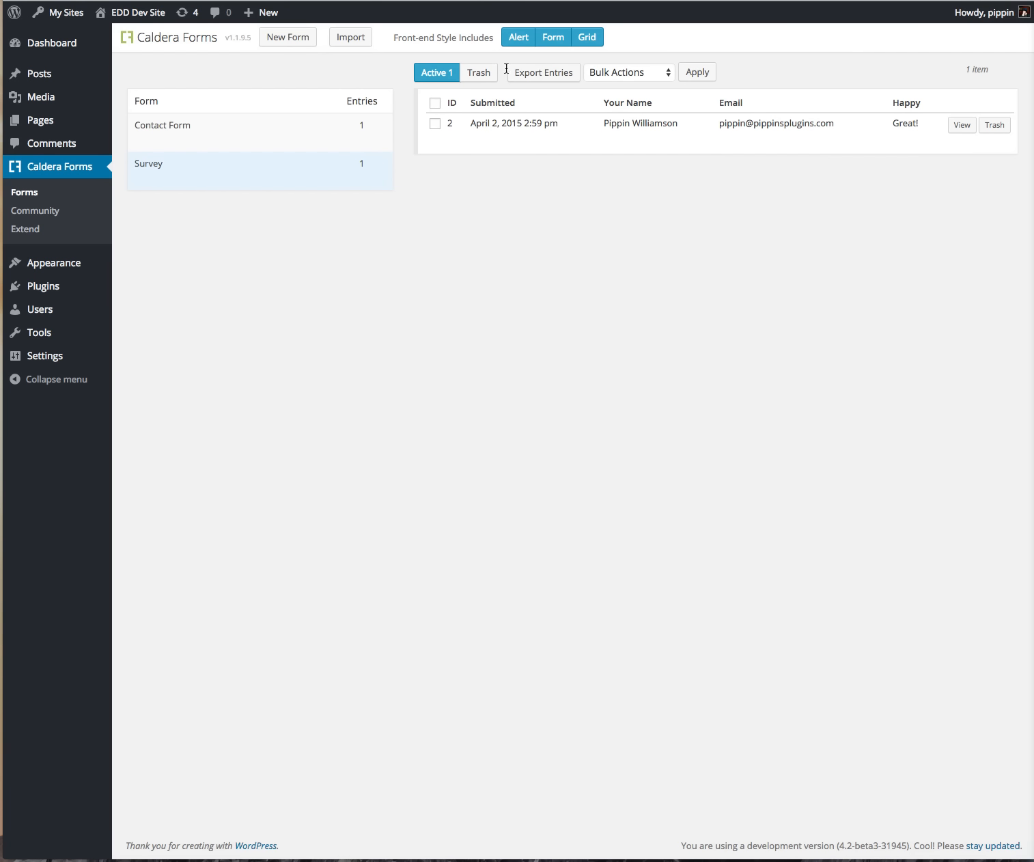
click(479, 233)
Step: Edit the Survey form from the forms list to show its Page 1 fields
mouse_move(180, 140)
click(406, 141)
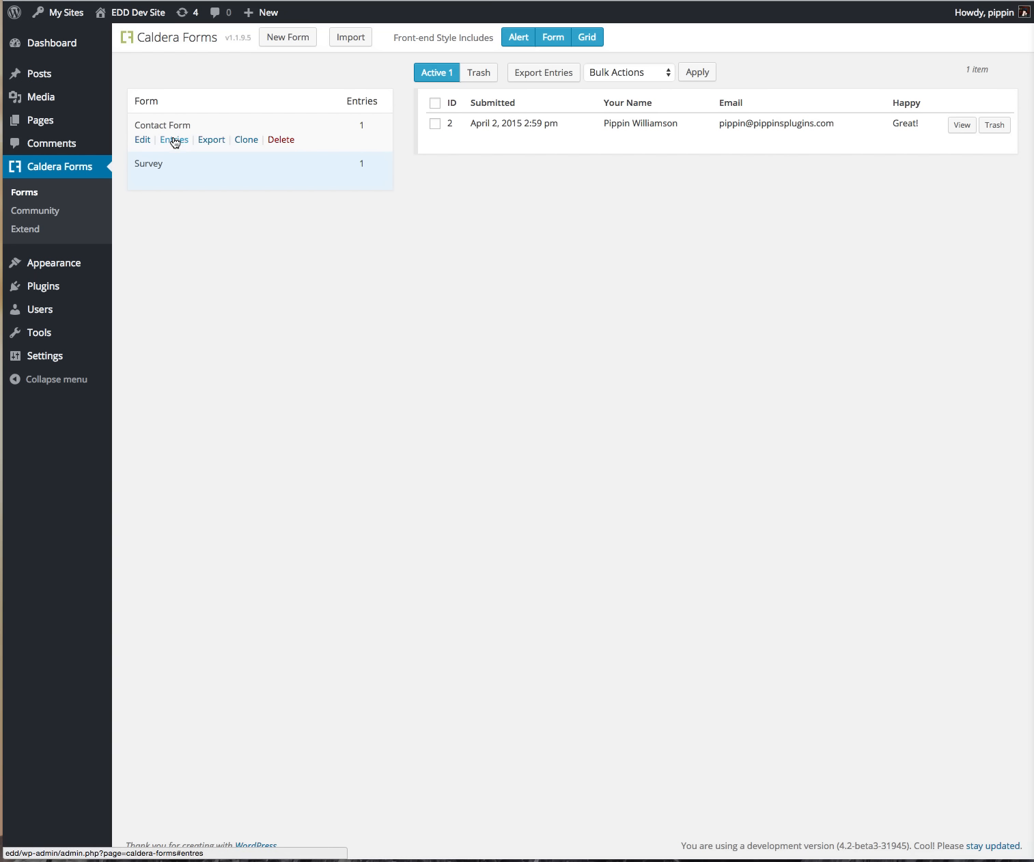
mouse_move(176, 181)
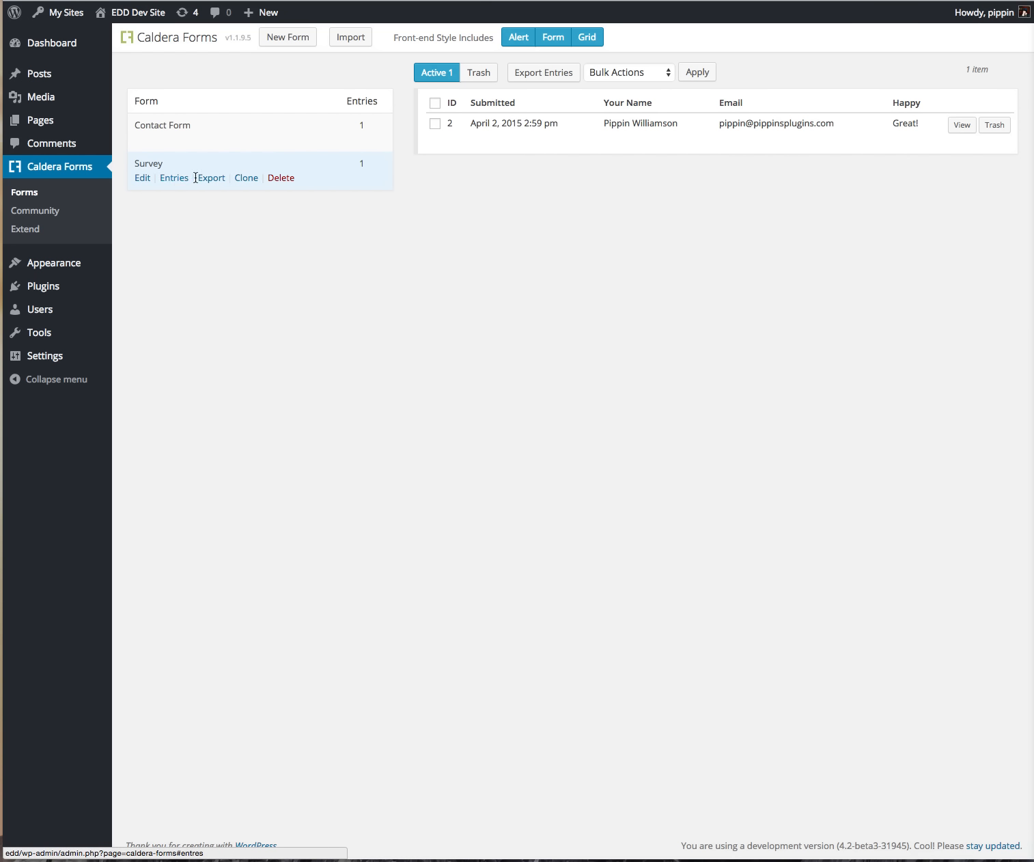
click(142, 178)
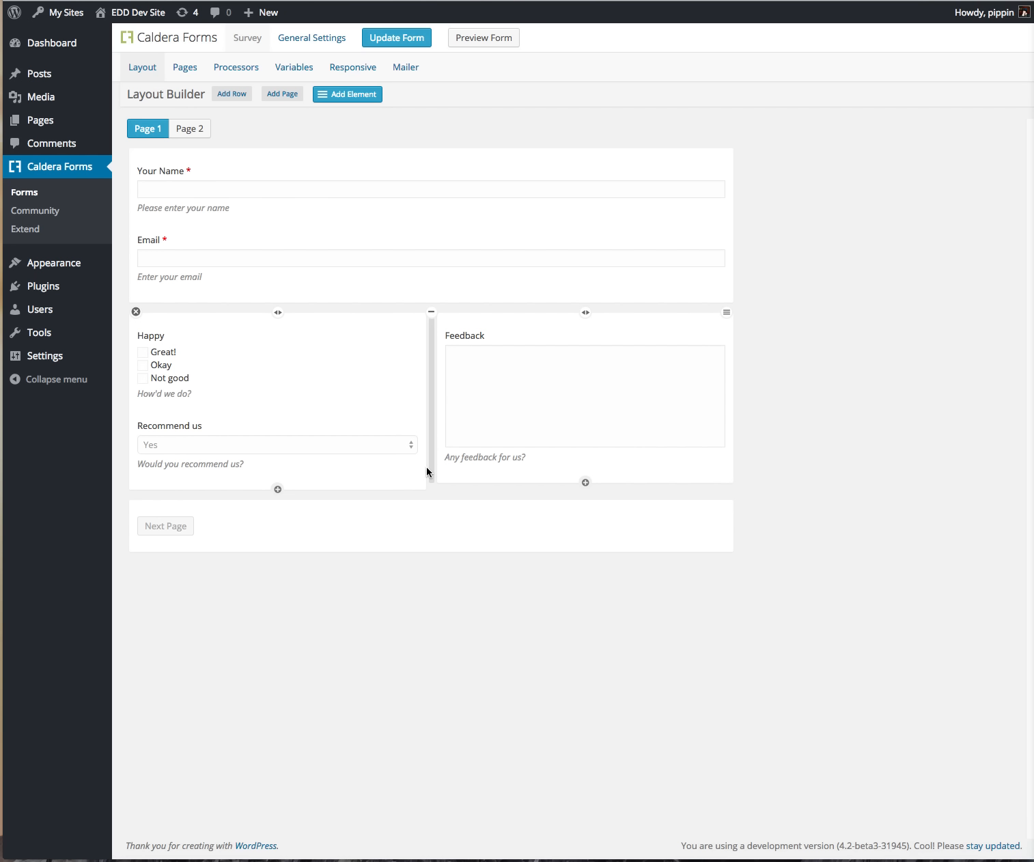
Step: Move from the live Survey page to the WordPress.org Caldera Forms listing (version 1.1.9.5)
key(ctrl+Tab)
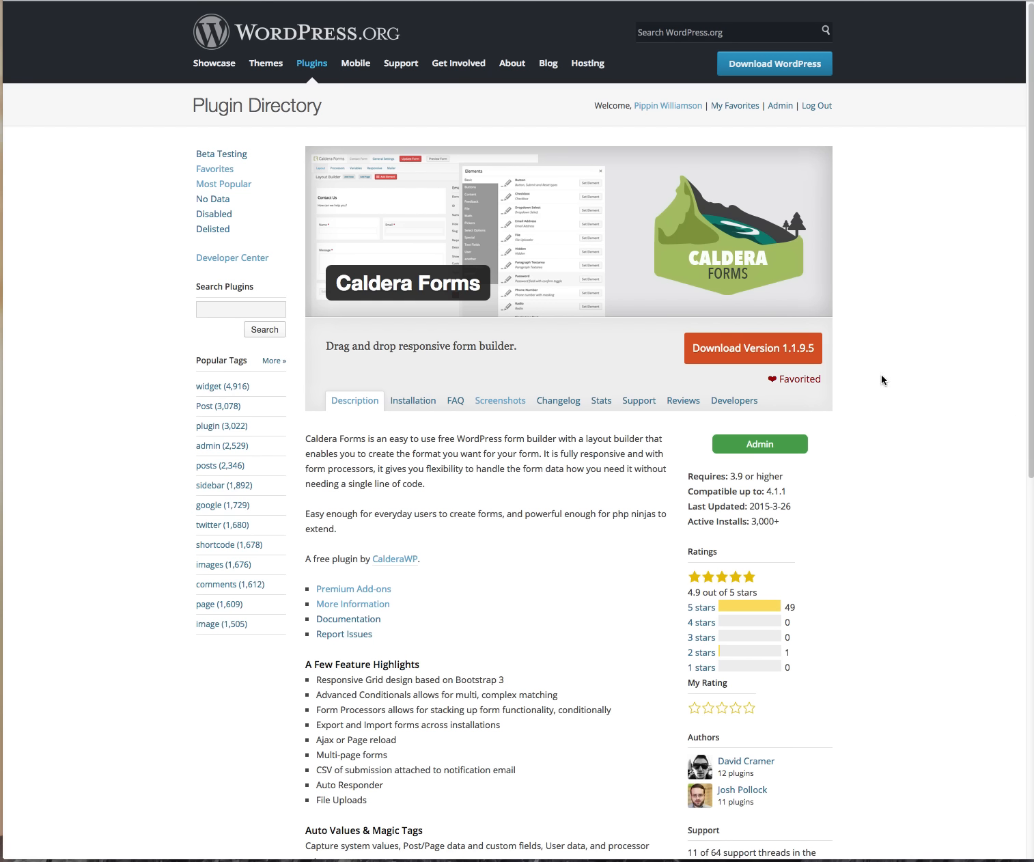
click(858, 369)
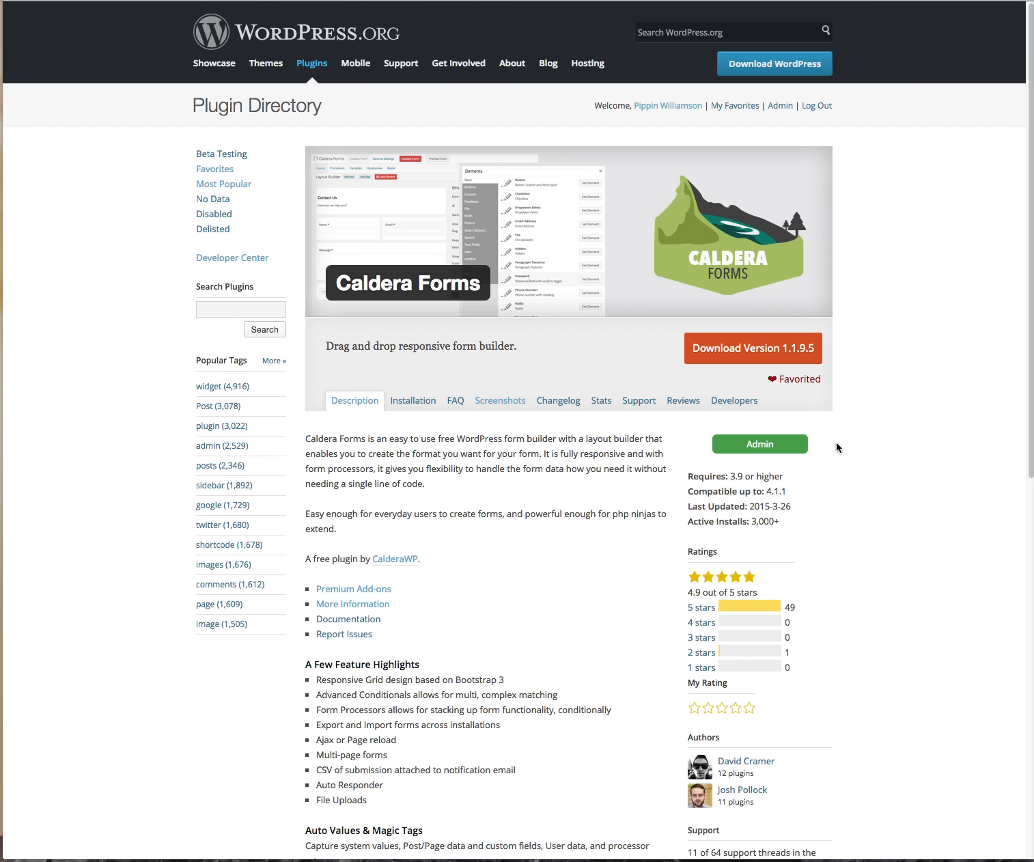